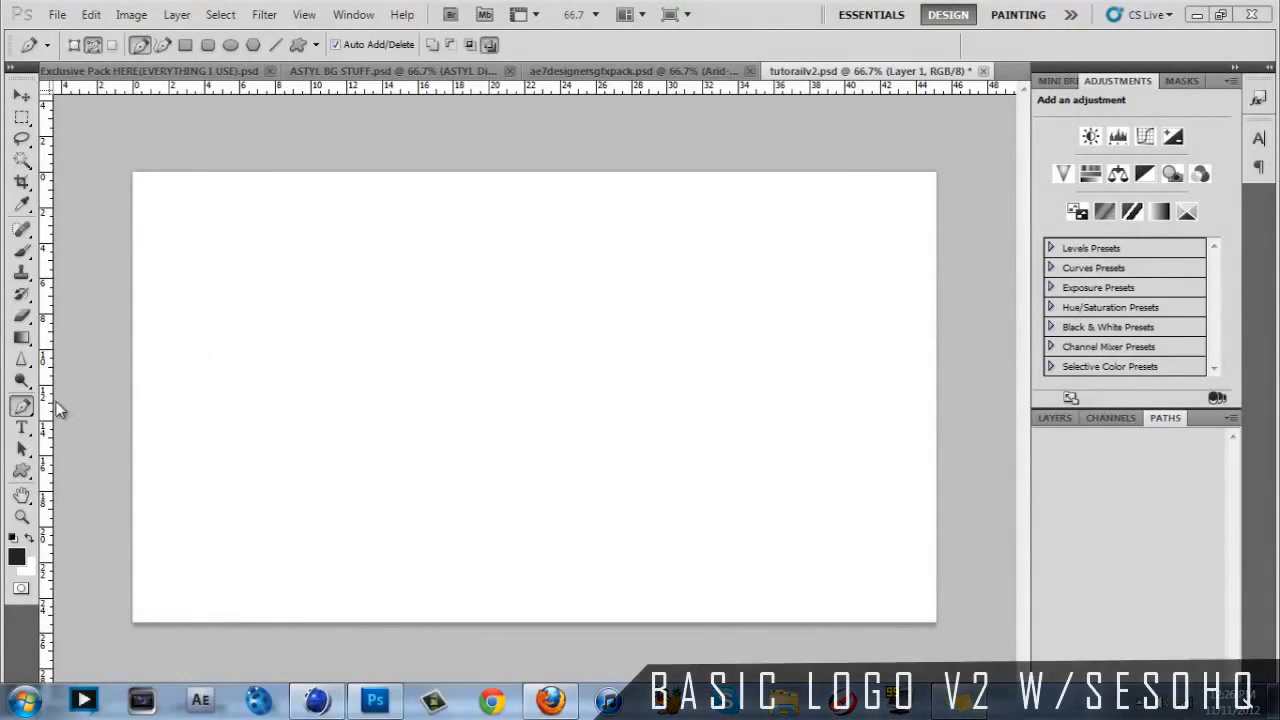
Draw a closed six-point practice path with straight segments across the canvas using the Pen tool
drag(31, 409, 65, 411)
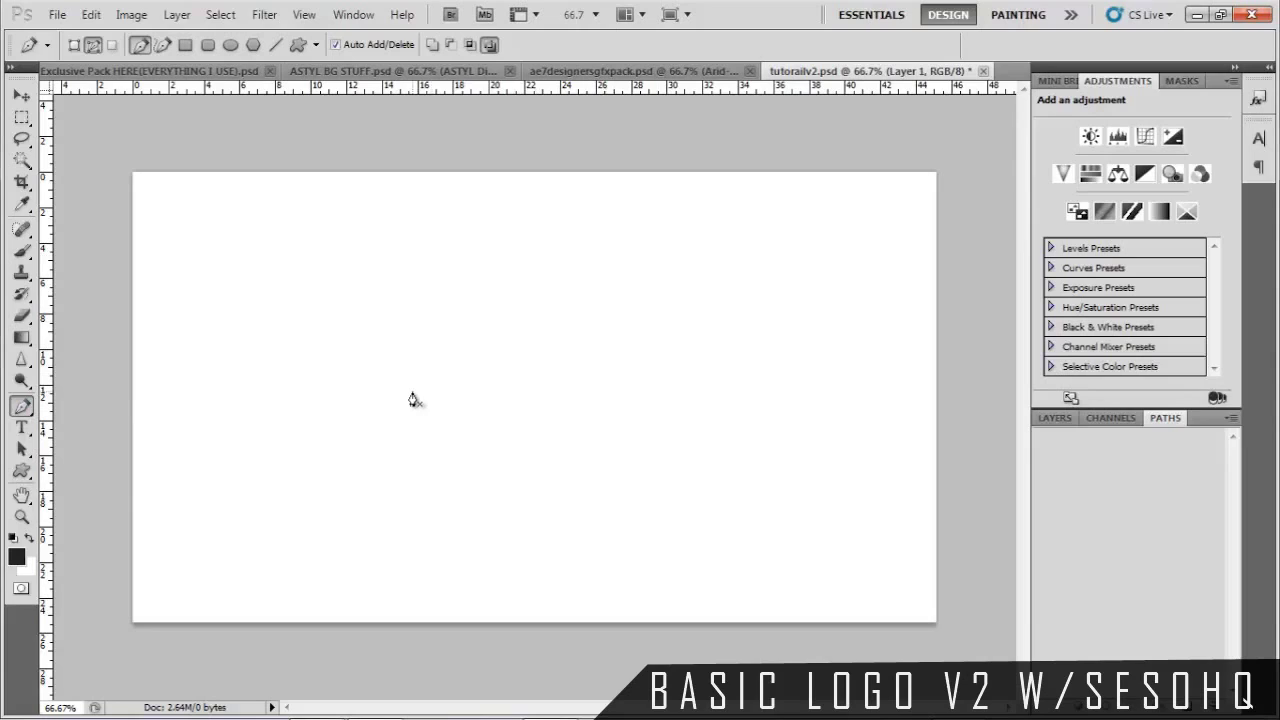
click(357, 411)
click(454, 276)
click(544, 346)
click(736, 329)
click(858, 407)
click(761, 492)
click(357, 413)
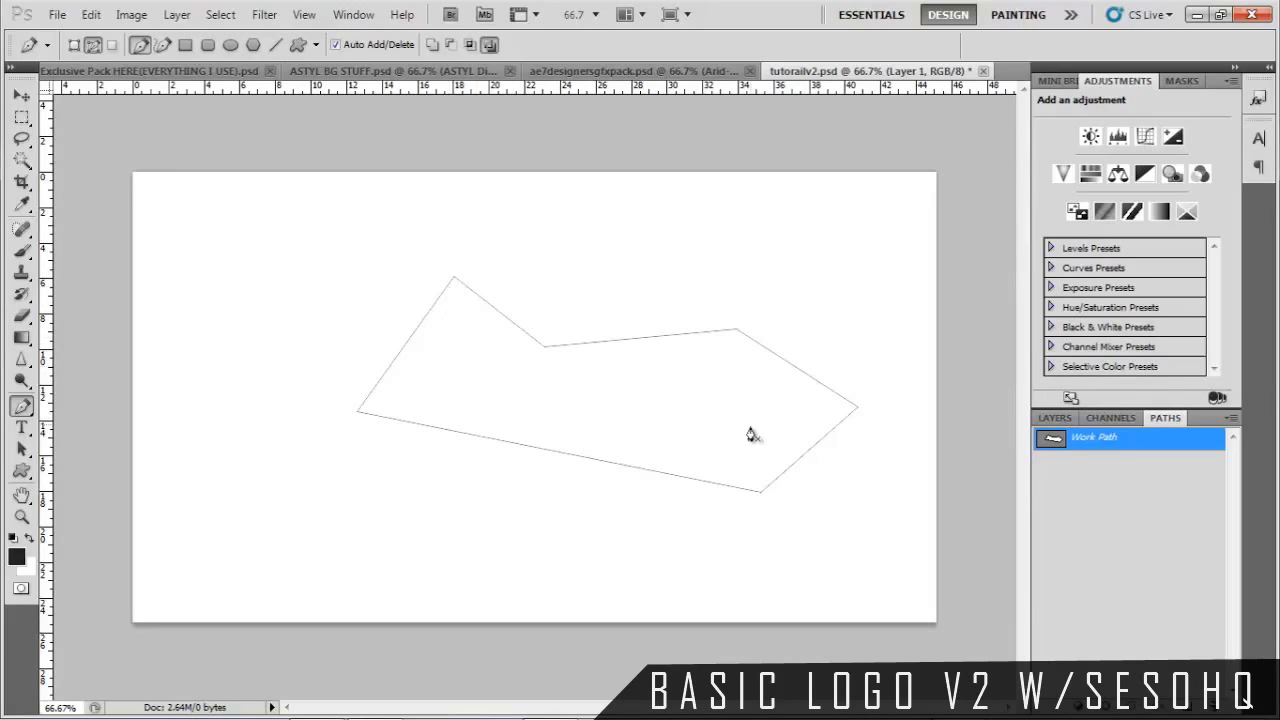
Undo the last two path actions and redo them to restore the closed shape
key(ctrl+alt+z)
key(ctrl+alt+z)
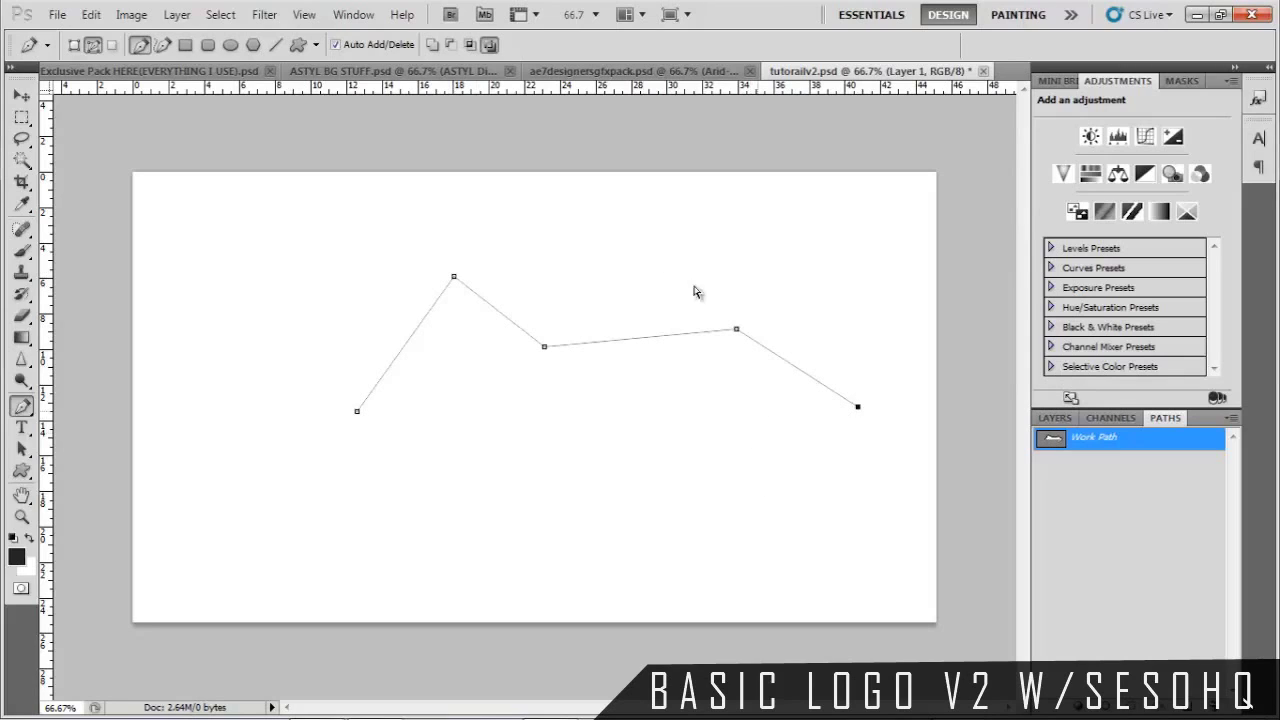
key(ctrl+shift+z)
key(ctrl+shift+z)
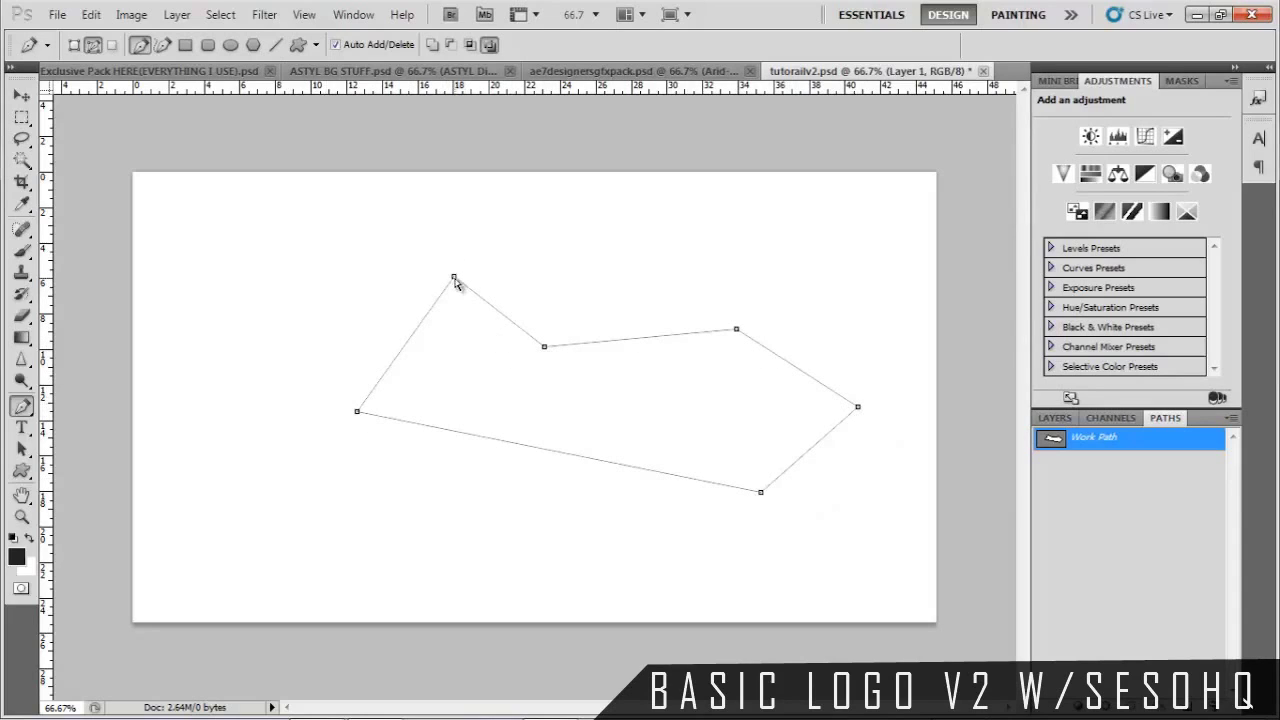
Reshape the practice path by moving its upper-left corner point outward and shifting the neighbouring selected anchor points
ctrl+drag(455, 281, 409, 263)
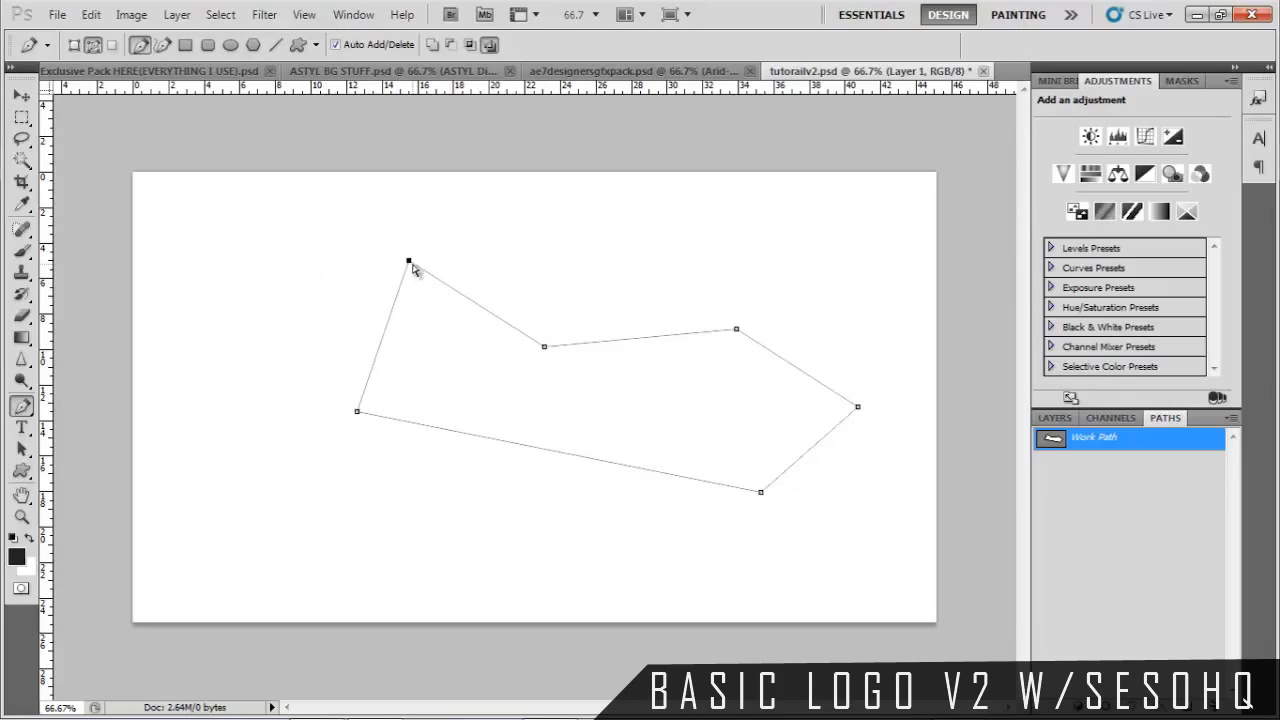
ctrl+shift+click(358, 412)
ctrl+drag(408, 260, 360, 257)
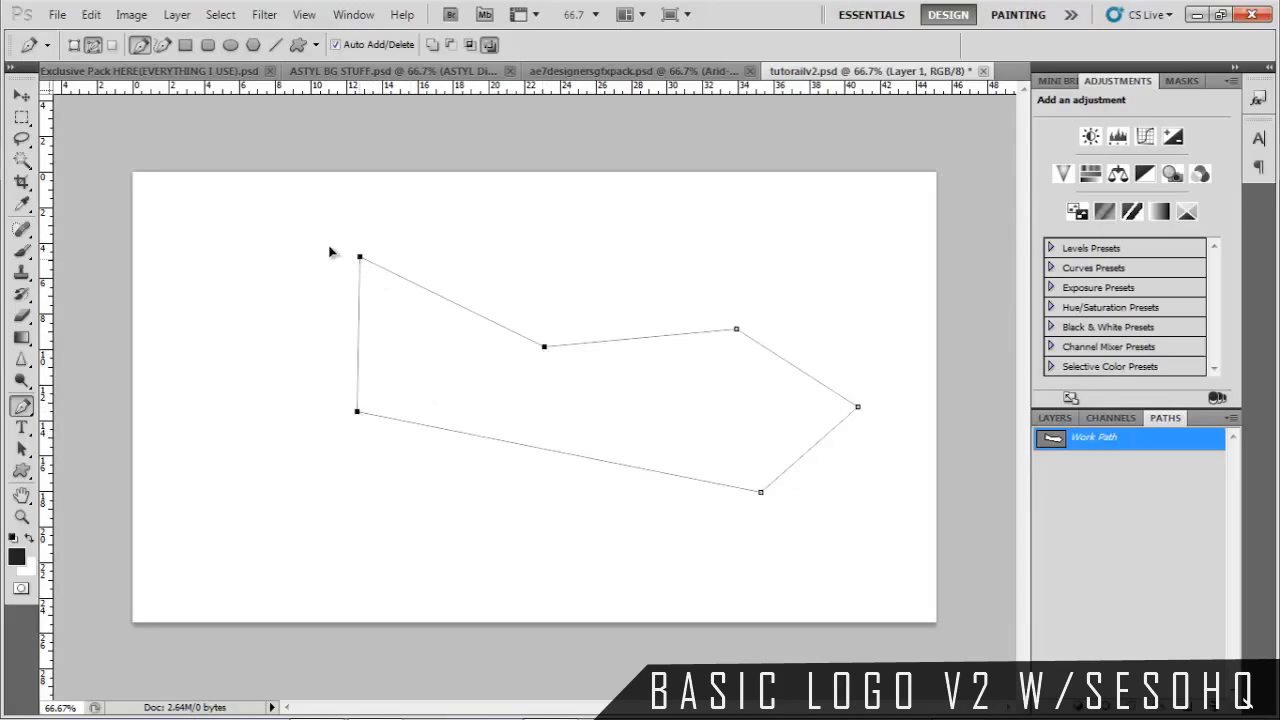
ctrl+drag(328, 250, 371, 272)
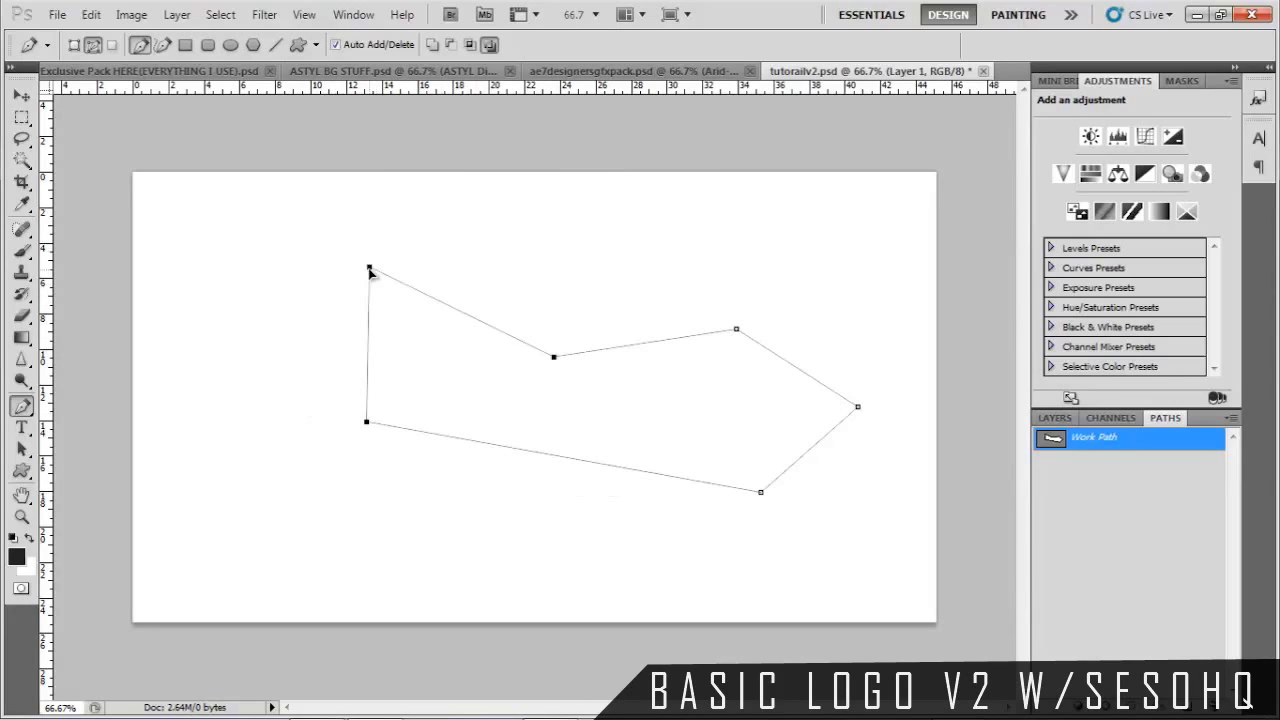
Try adding and moving an anchor point on the path's left edge, and delete the practice path
ctrl+click(474, 322)
mouse_move(368, 345)
mouse_down()
mouse_move(297, 337)
mouse_move(337, 357)
mouse_move(408, 353)
mouse_move(338, 352)
mouse_move(330, 364)
mouse_move(363, 319)
mouse_move(397, 333)
mouse_move(349, 321)
mouse_move(386, 331)
mouse_move(348, 332)
mouse_up()
key(ctrl+z)
key(ctrl+z)
right_click(650, 317)
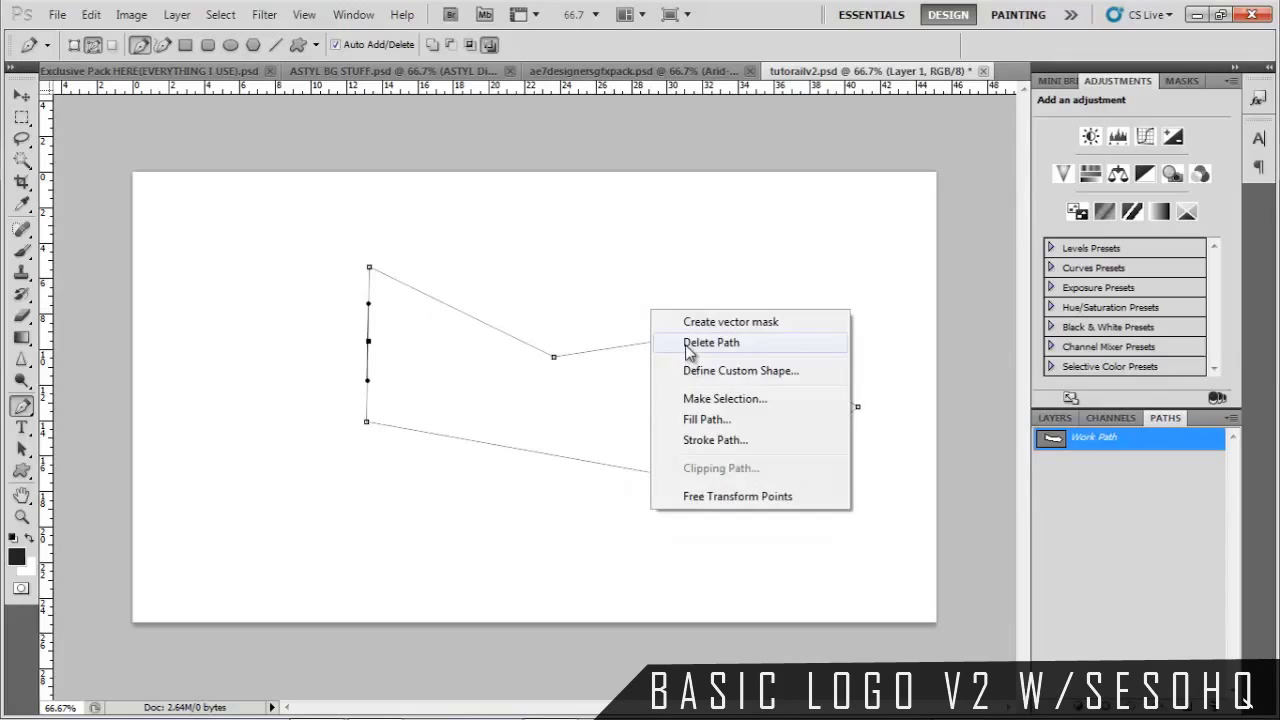
click(686, 340)
Draw a closed six-point, bow-tie-like logo outline with straight segments across the middle of the canvas
click(344, 421)
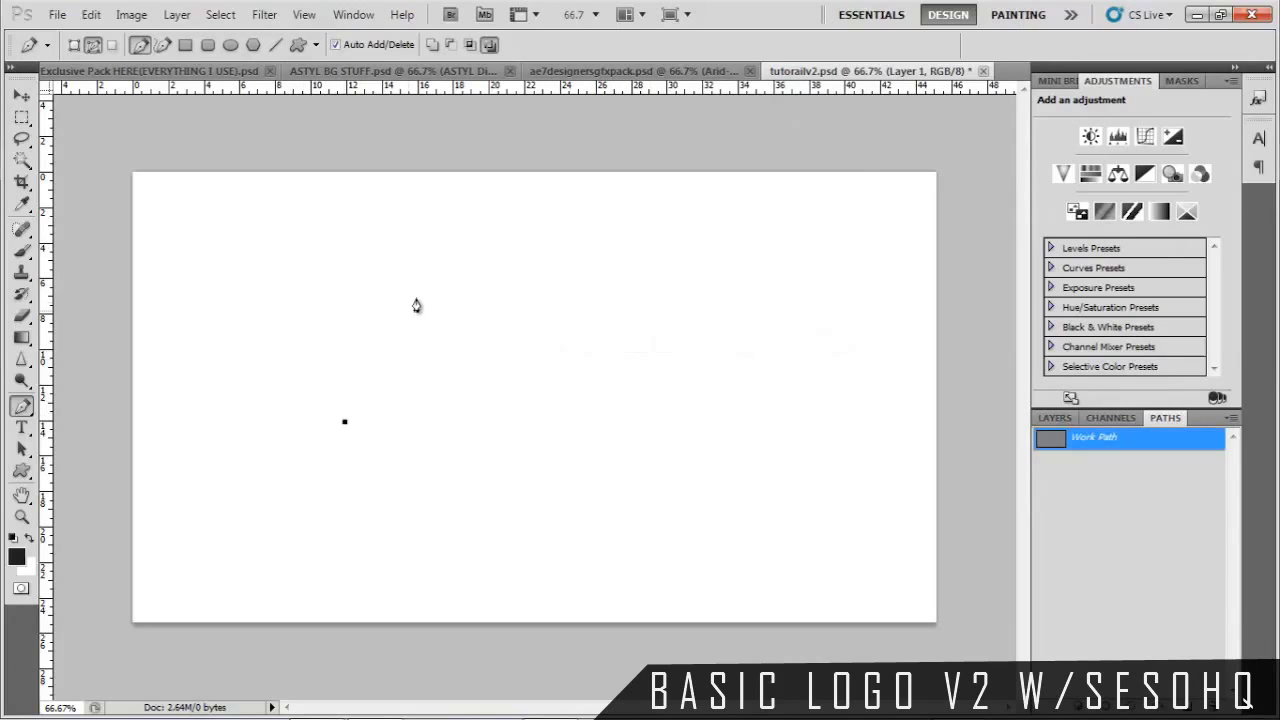
click(434, 270)
click(624, 357)
click(810, 286)
click(722, 468)
click(530, 381)
click(344, 421)
right_click(900, 408)
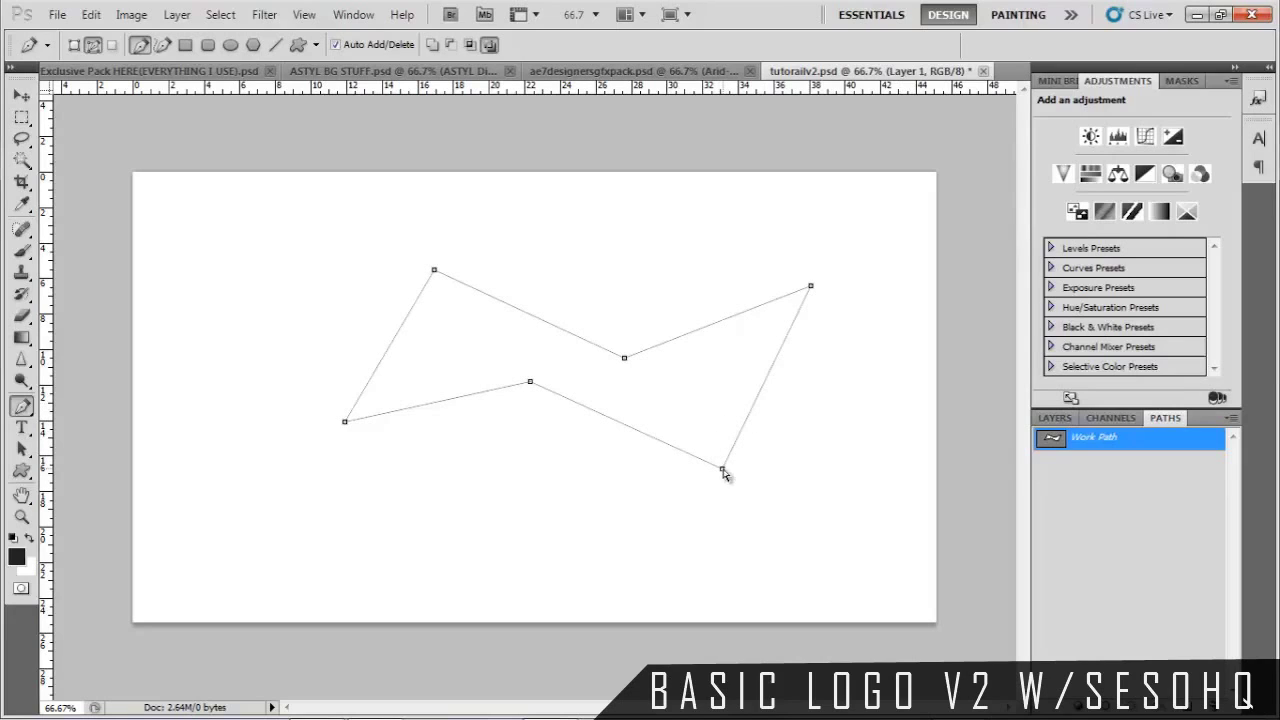
Refine the logo outline by moving its upper middle point inward and adjusting the upper-left, upper-right and lower-right corners
ctrl+drag(722, 468, 738, 442)
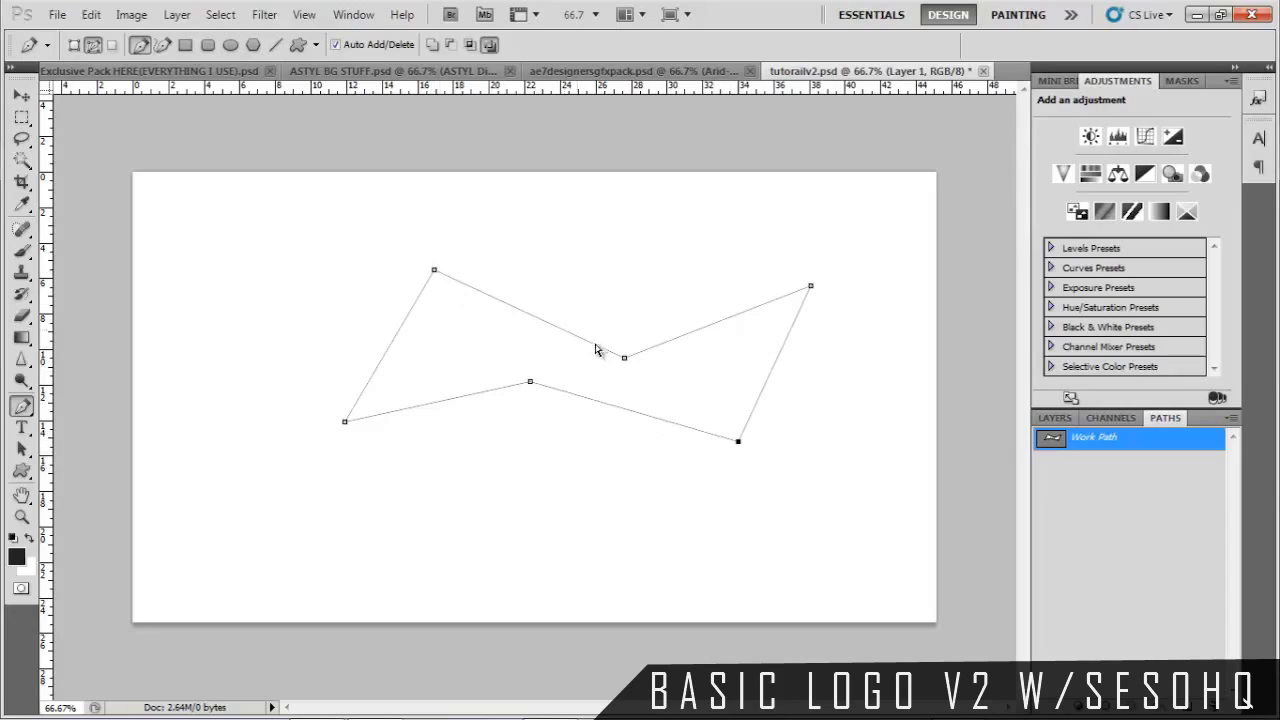
ctrl+drag(623, 359, 582, 351)
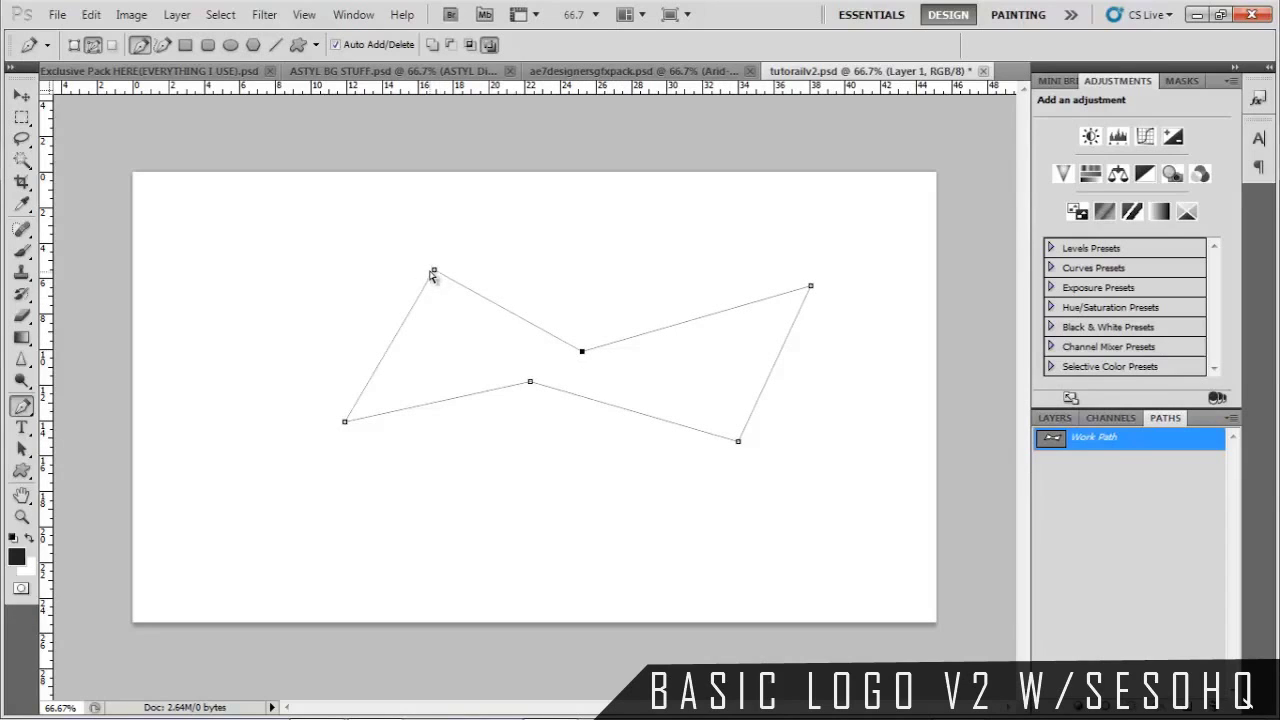
ctrl+drag(430, 268, 428, 262)
ctrl+drag(810, 291, 826, 303)
ctrl+drag(755, 454, 723, 436)
ctrl+click(651, 464)
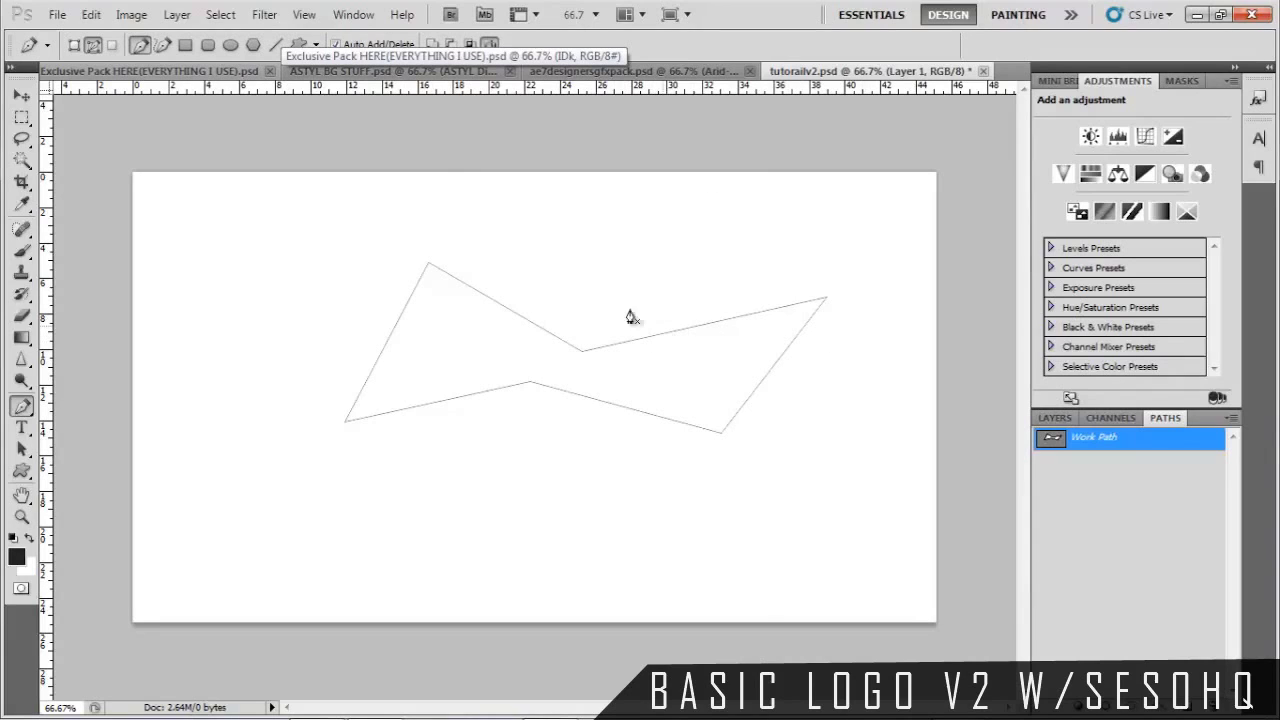
Draw a short extra path segment left of the logo outline and delete the paths
drag(24, 404, 76, 400)
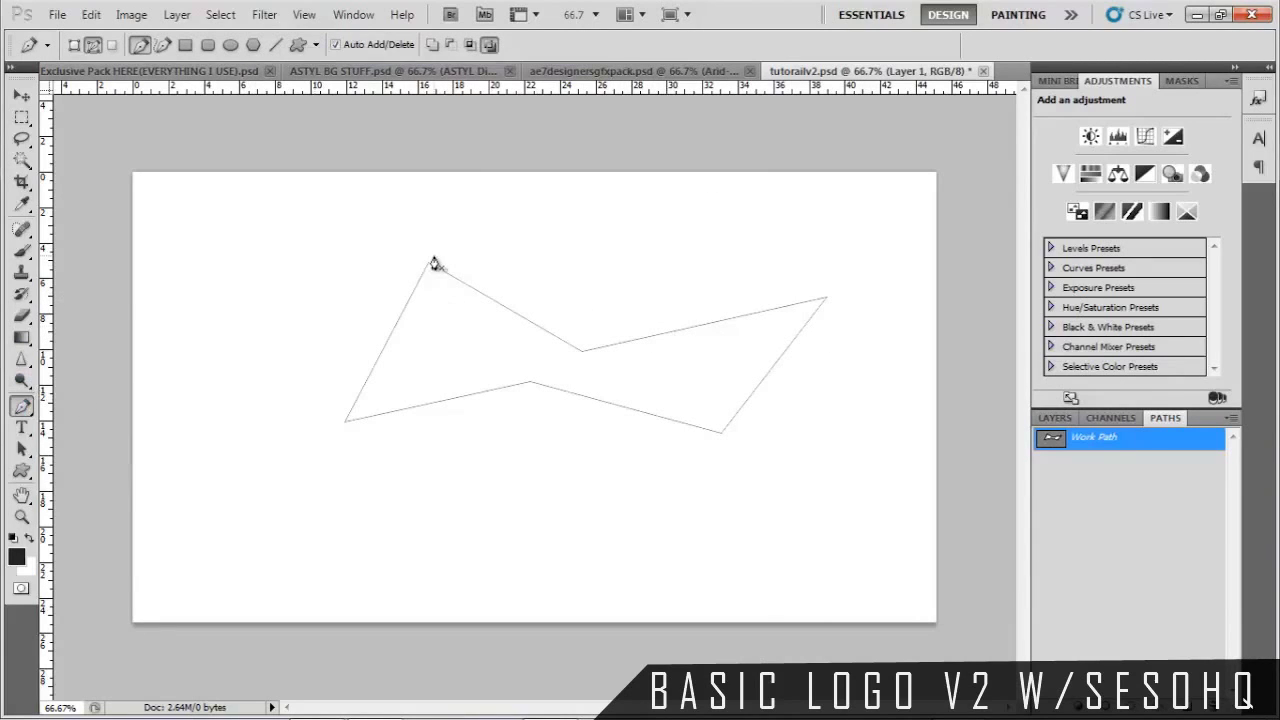
click(179, 334)
click(319, 278)
click(329, 339)
right_click(276, 342)
click(334, 370)
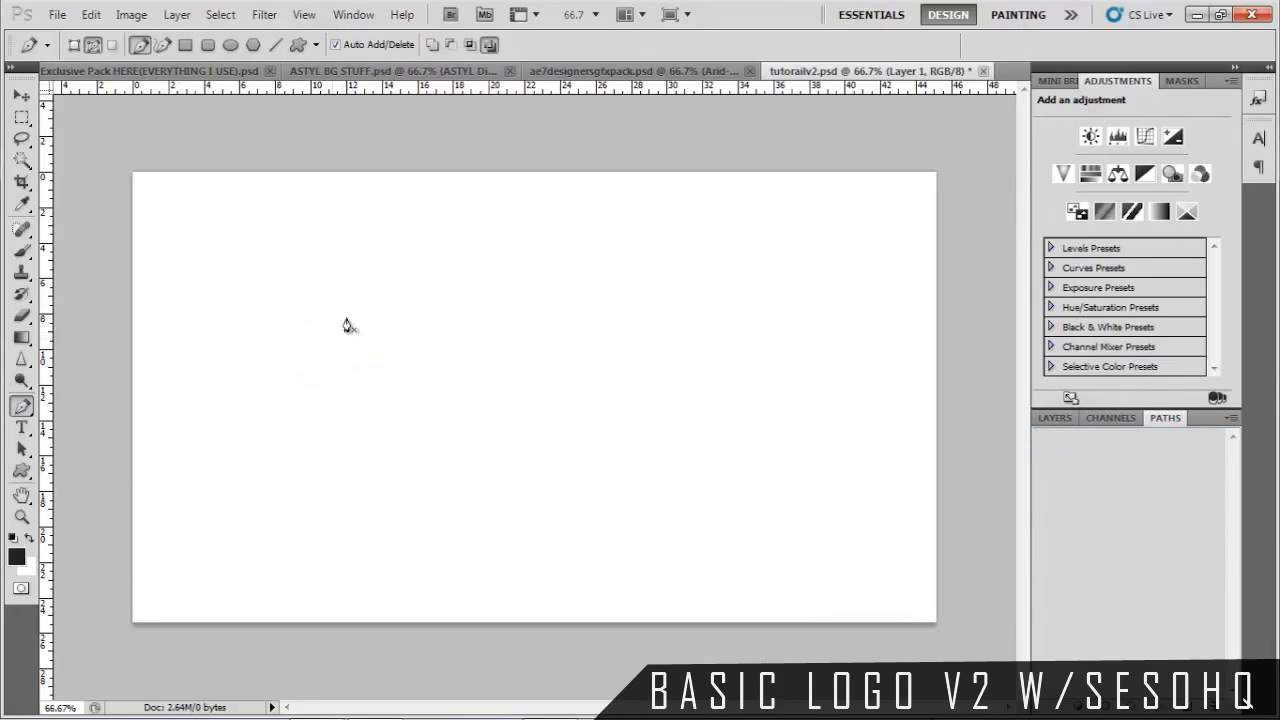
Undo the path deletion and the extra segment so only the logo outline is left
key(ctrl+z)
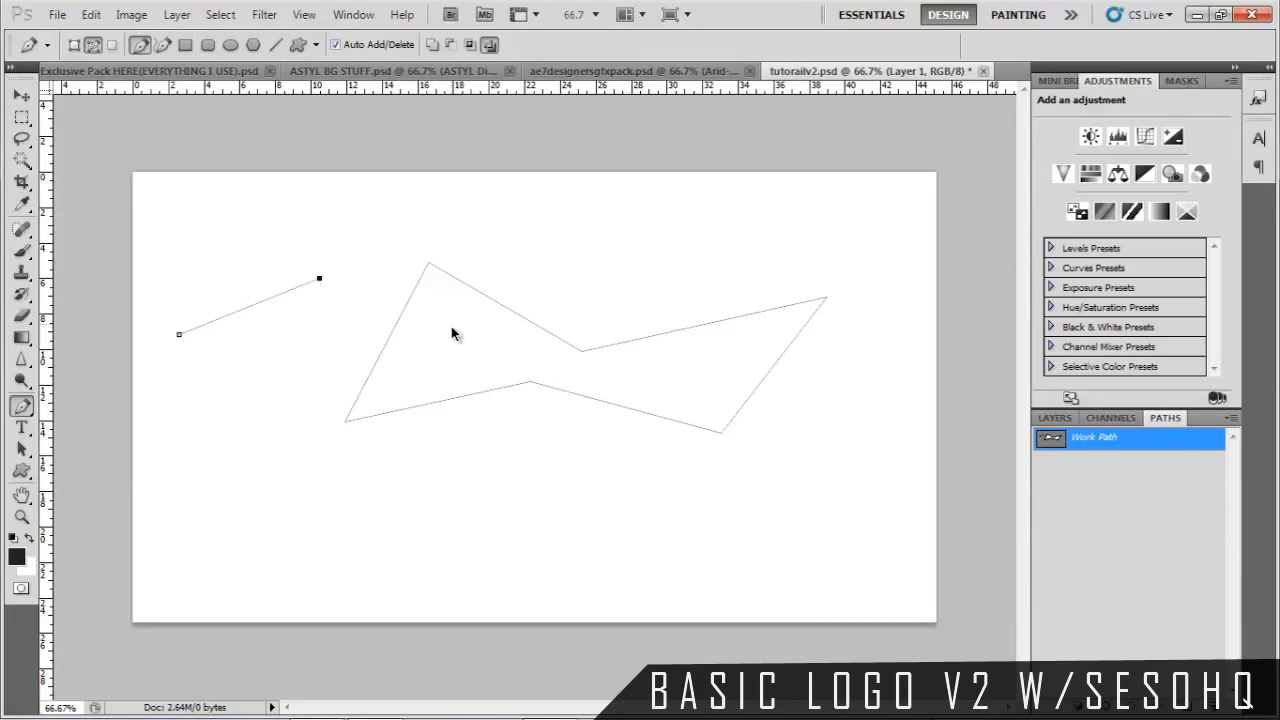
key(ctrl+alt+z)
key(ctrl+alt+z)
ctrl+click(567, 300)
Export the Work Path to Illustrator format as tutorailv2 on the Desktop
click(61, 19)
mouse_move(90, 428)
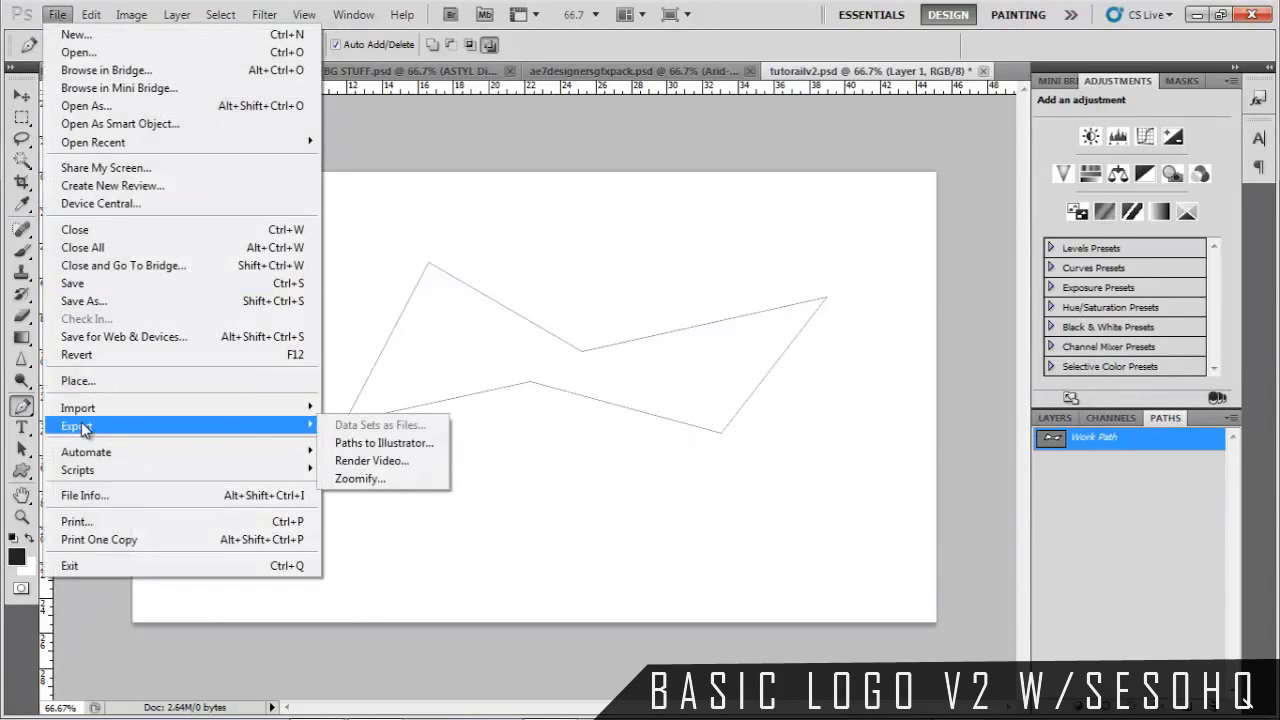
click(416, 446)
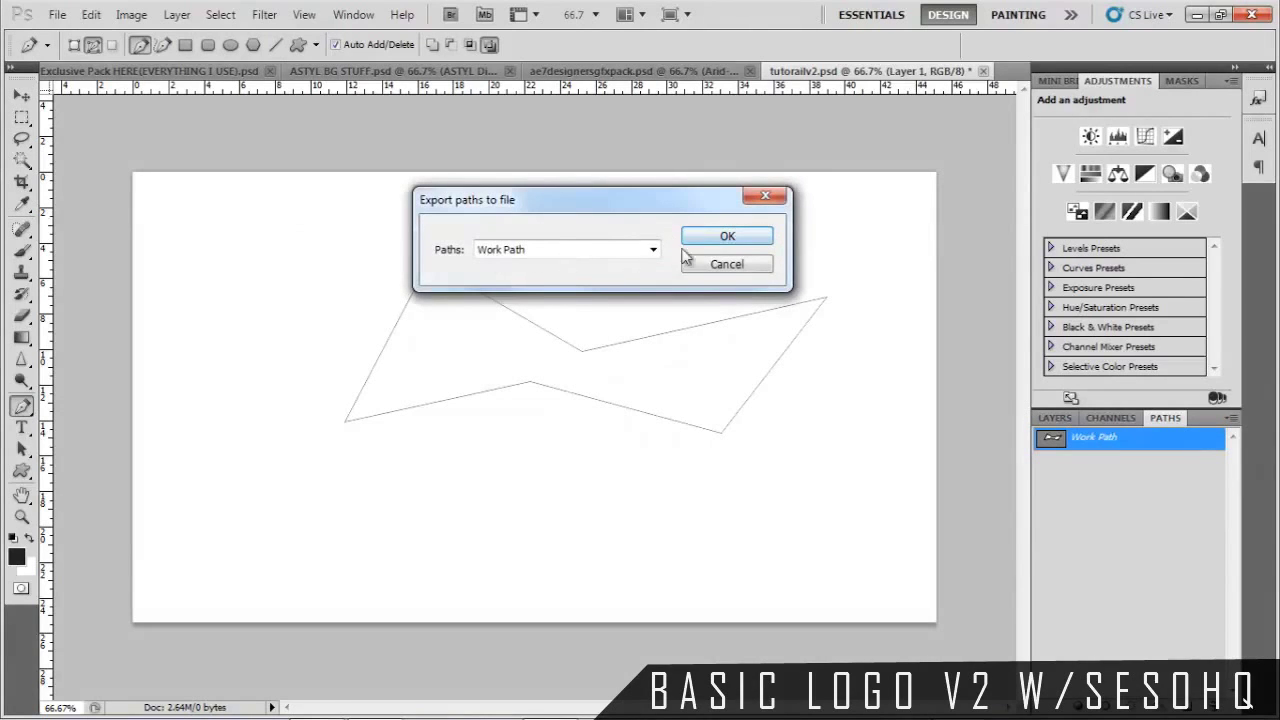
click(744, 240)
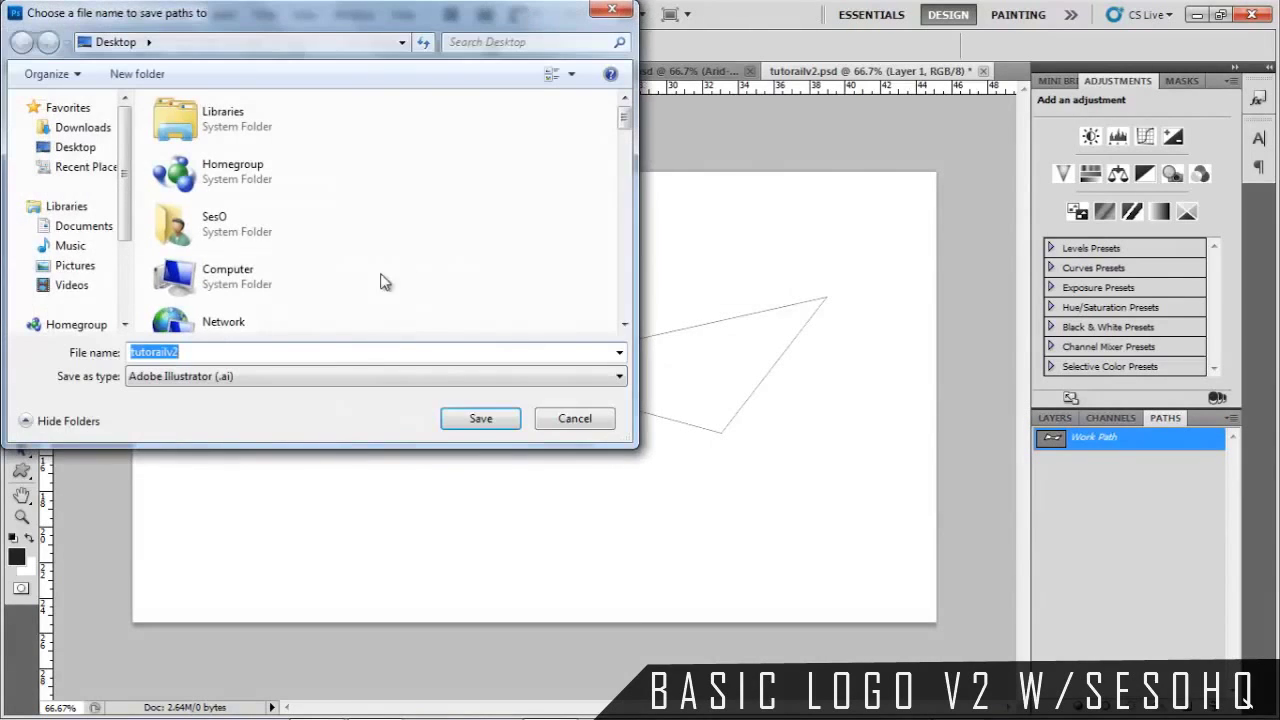
click(472, 419)
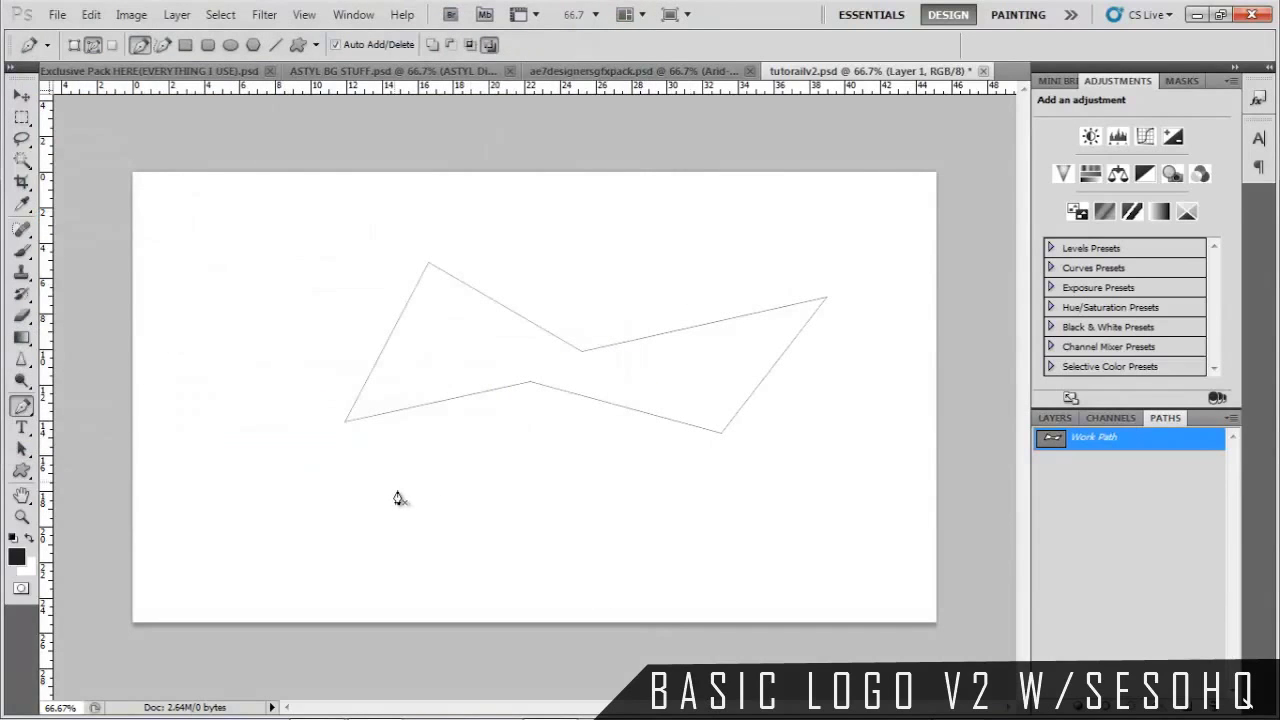
Switch to Cinema 4D and look over the SesOs MODEL LIGHTROOM scene's lights from different angles
key(super)
click(20, 712)
click(316, 712)
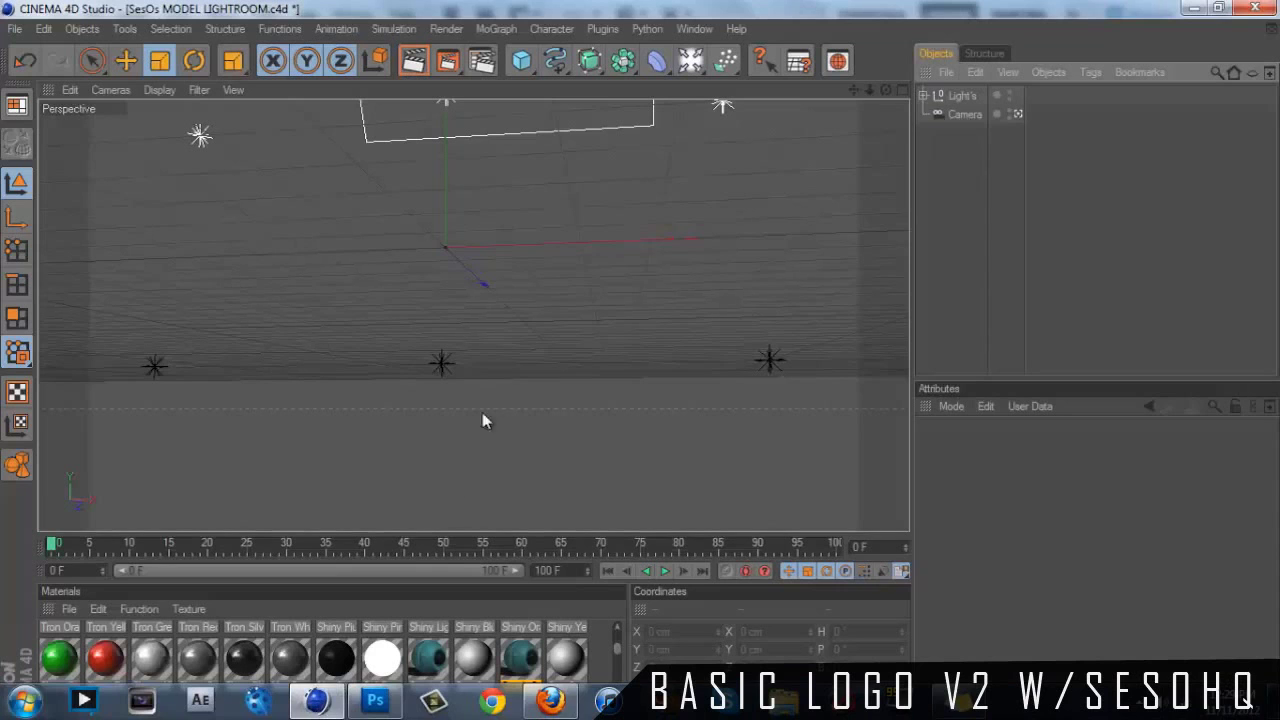
alt+drag(631, 378, 640, 350)
click(690, 61)
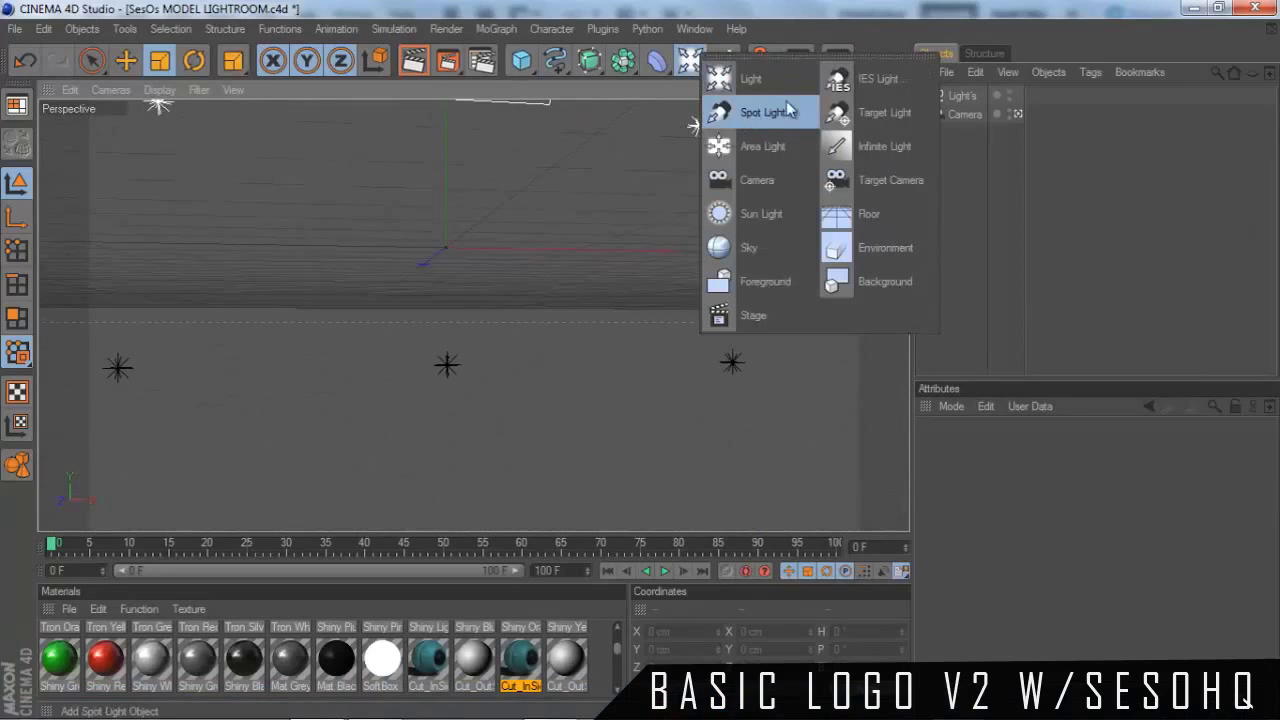
click(575, 139)
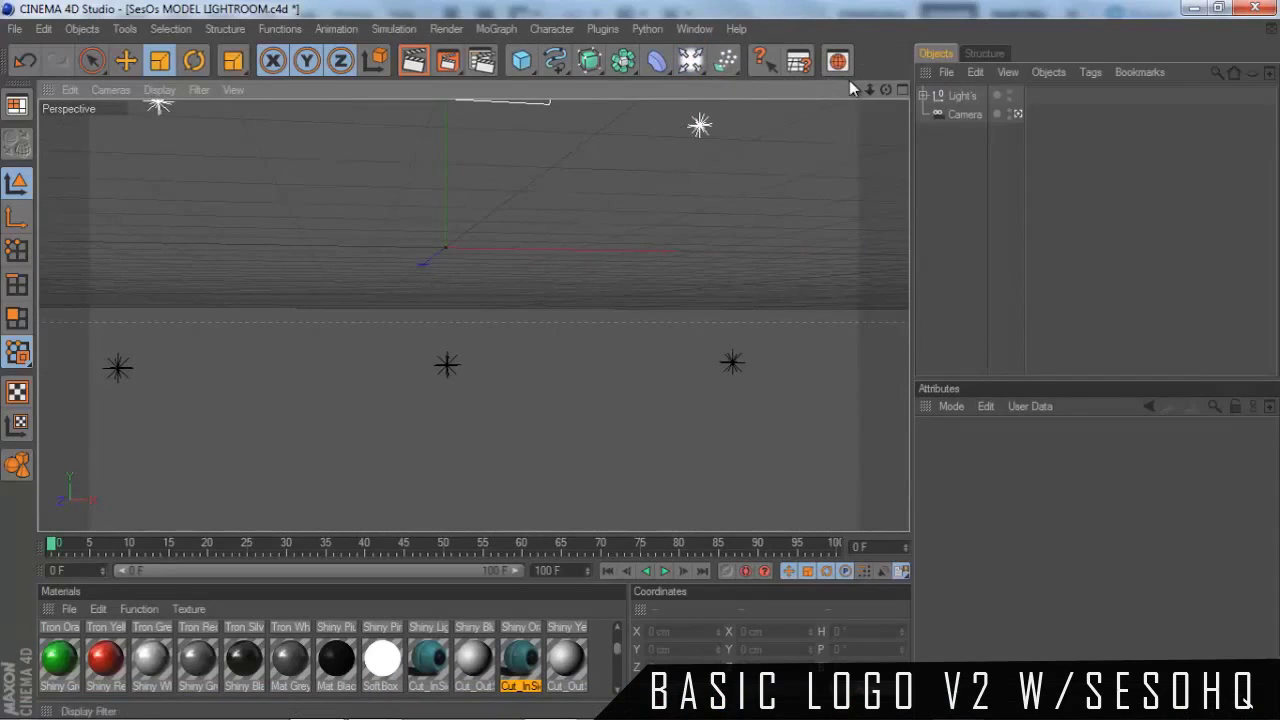
drag(886, 90, 642, 372)
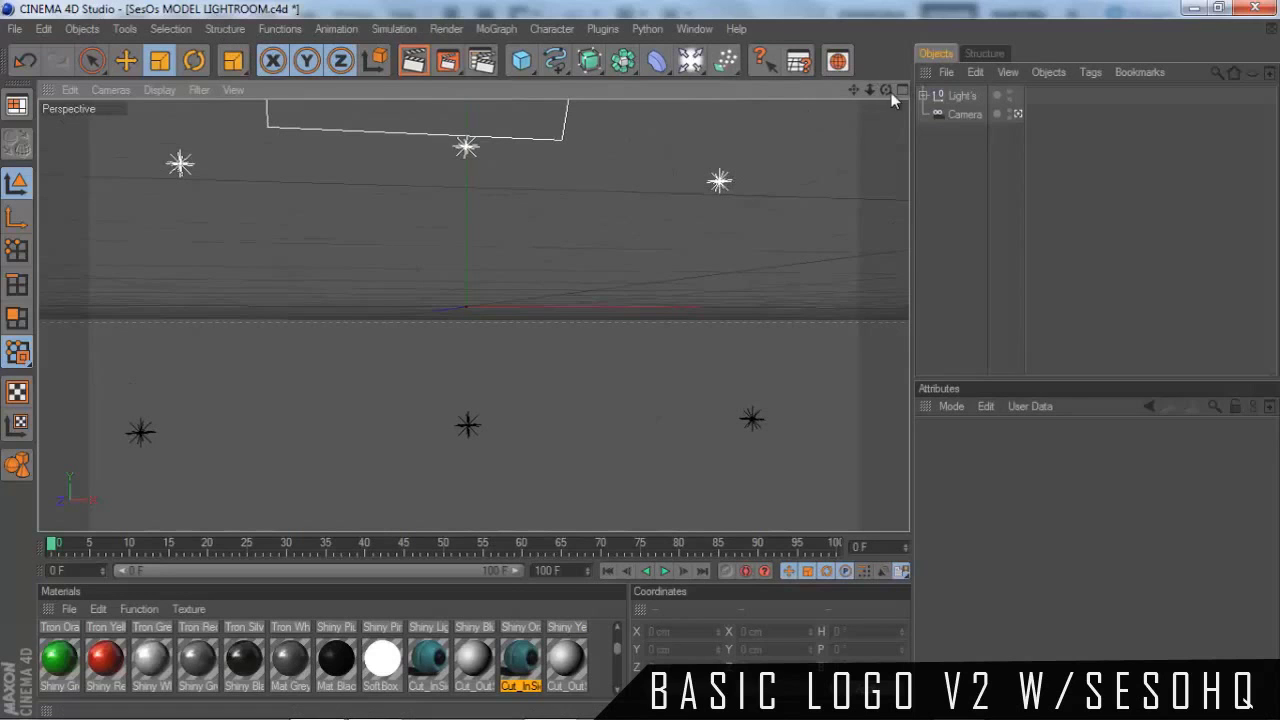
drag(886, 90, 631, 368)
Import the tutorailv2 Illustrator file from the Desktop at a scale of 1 centimetre with connected splines
key(ctrl+o)
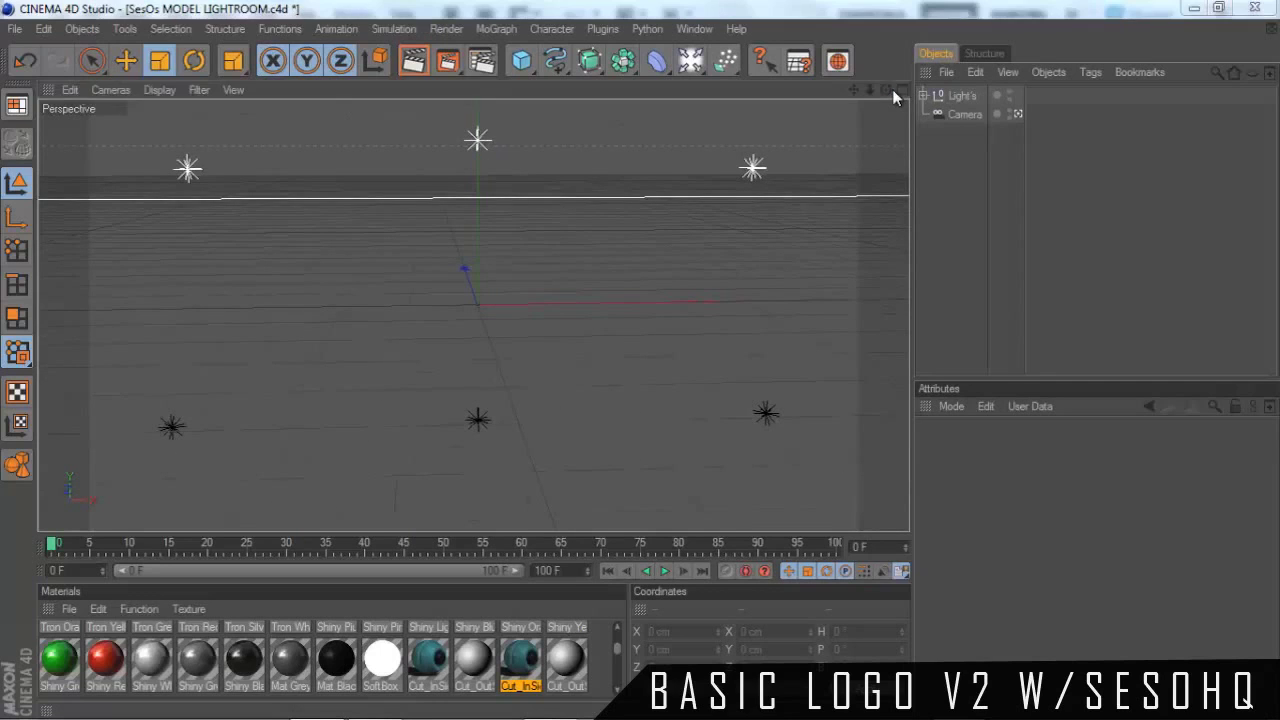
click(75, 170)
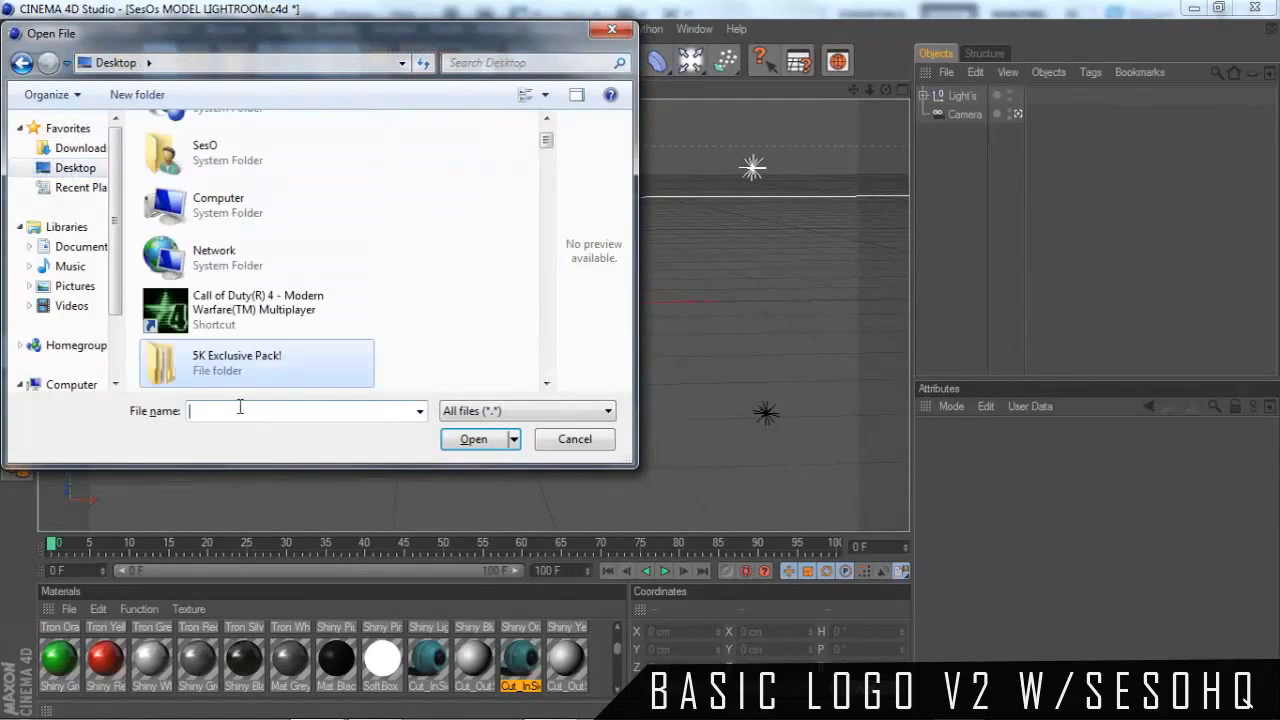
text(tur)
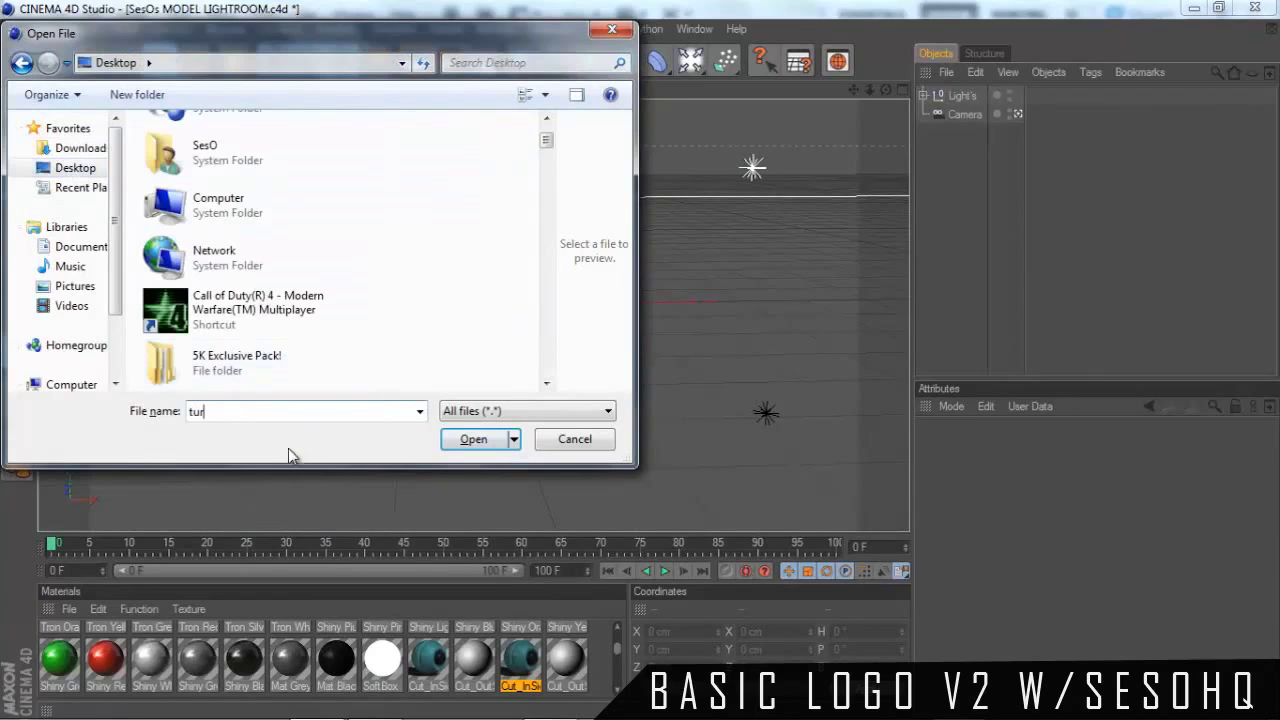
key(BackSpace)
click(444, 440)
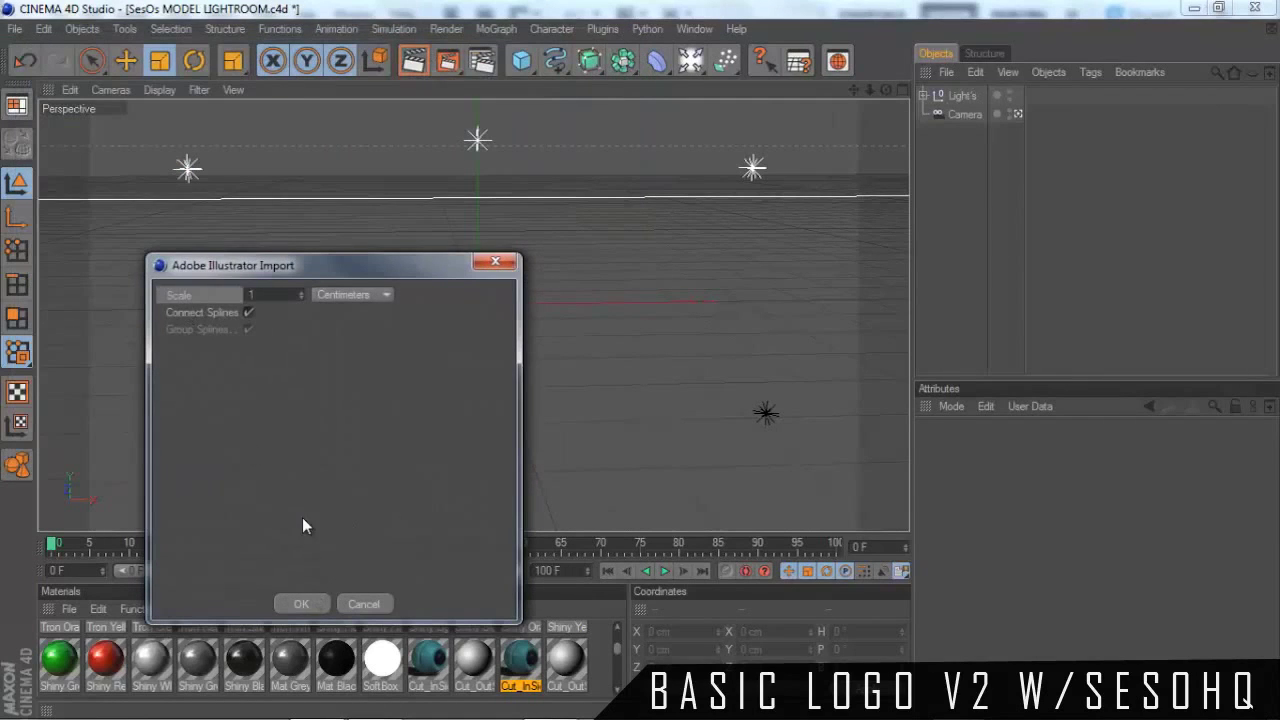
click(301, 604)
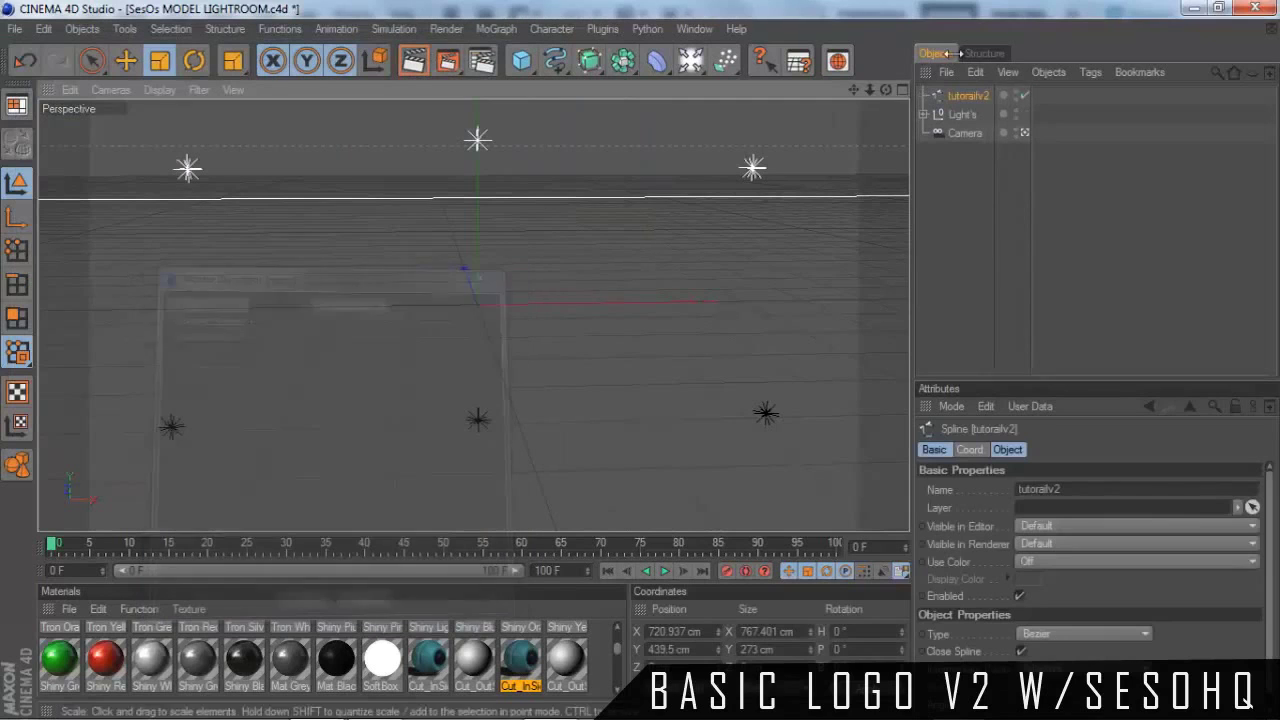
Move the imported spline between the lights near the scene centre, to about X 45 cm and Y 95 cm
click(125, 60)
drag(494, 440, 650, 355)
drag(886, 89, 680, 360)
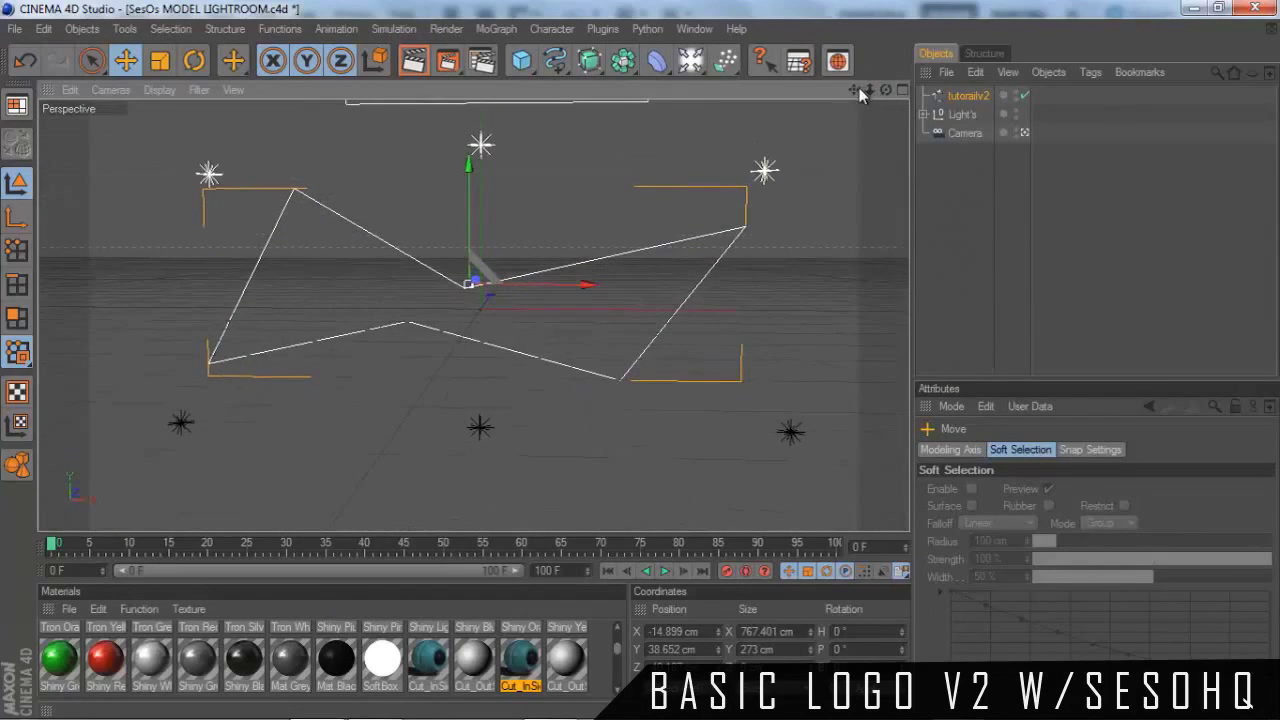
drag(859, 90, 864, 86)
drag(480, 287, 648, 362)
drag(888, 91, 733, 84)
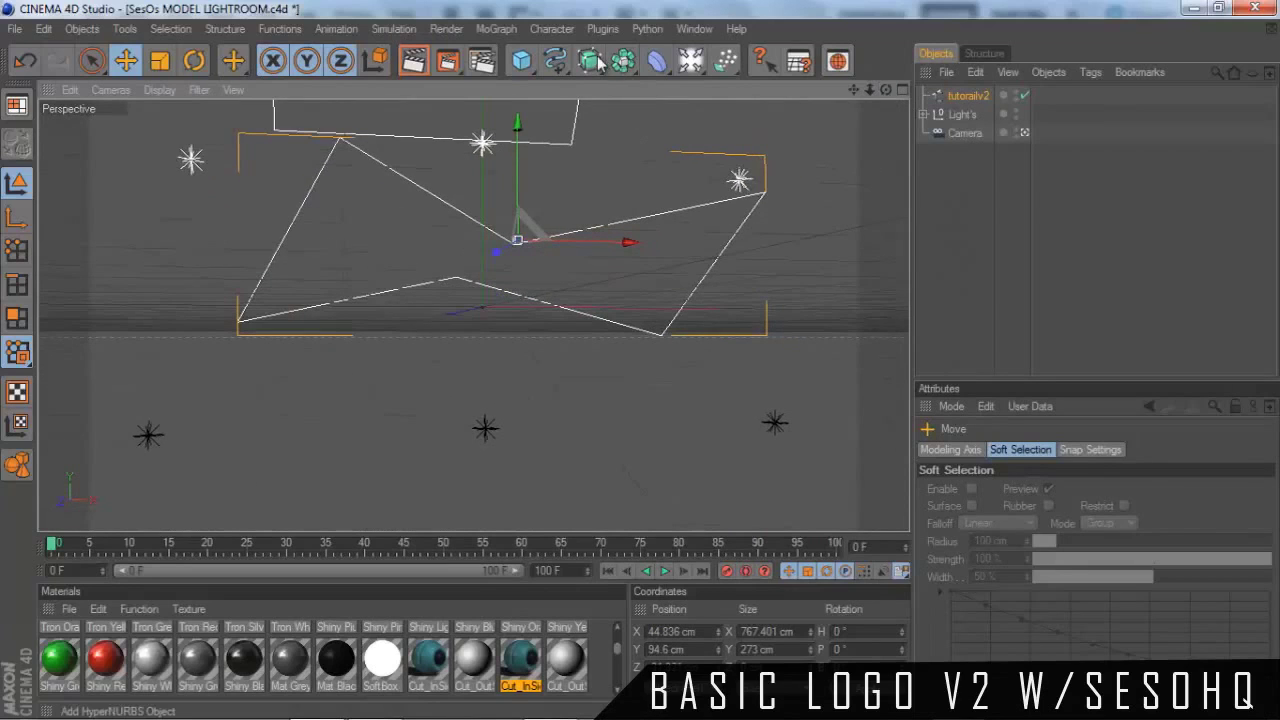
Add an Extrude NURBS object and make the tutorailv2 spline its child to give the logo depth
drag(598, 62, 774, 77)
click(959, 116)
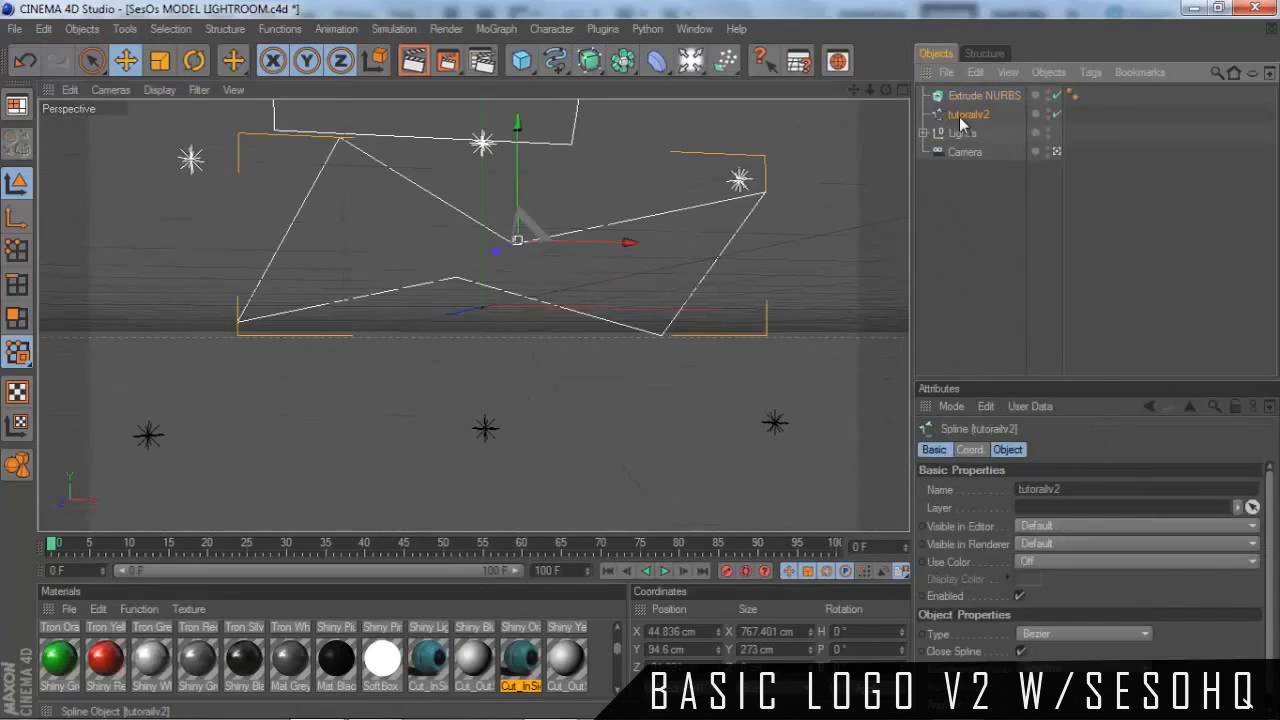
drag(960, 97, 893, 92)
Set both the start and end caps of the Extrude NURBS object to Fillet Cap
click(964, 95)
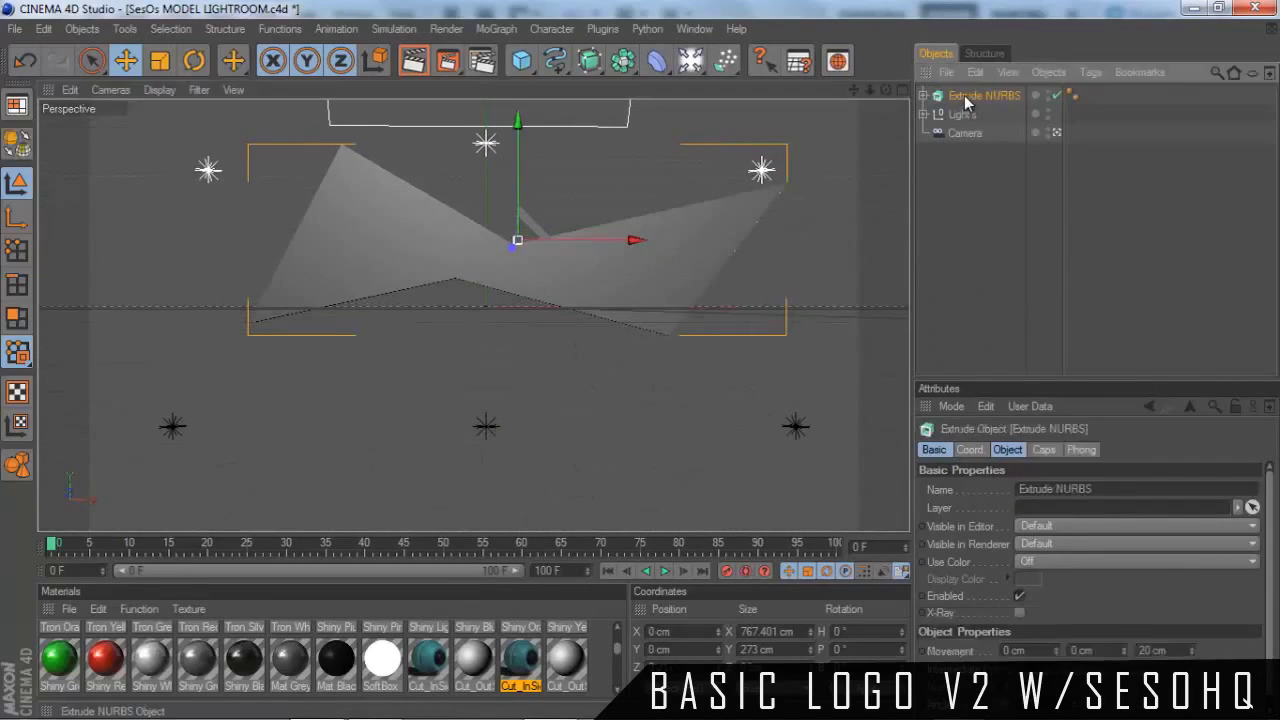
click(1042, 450)
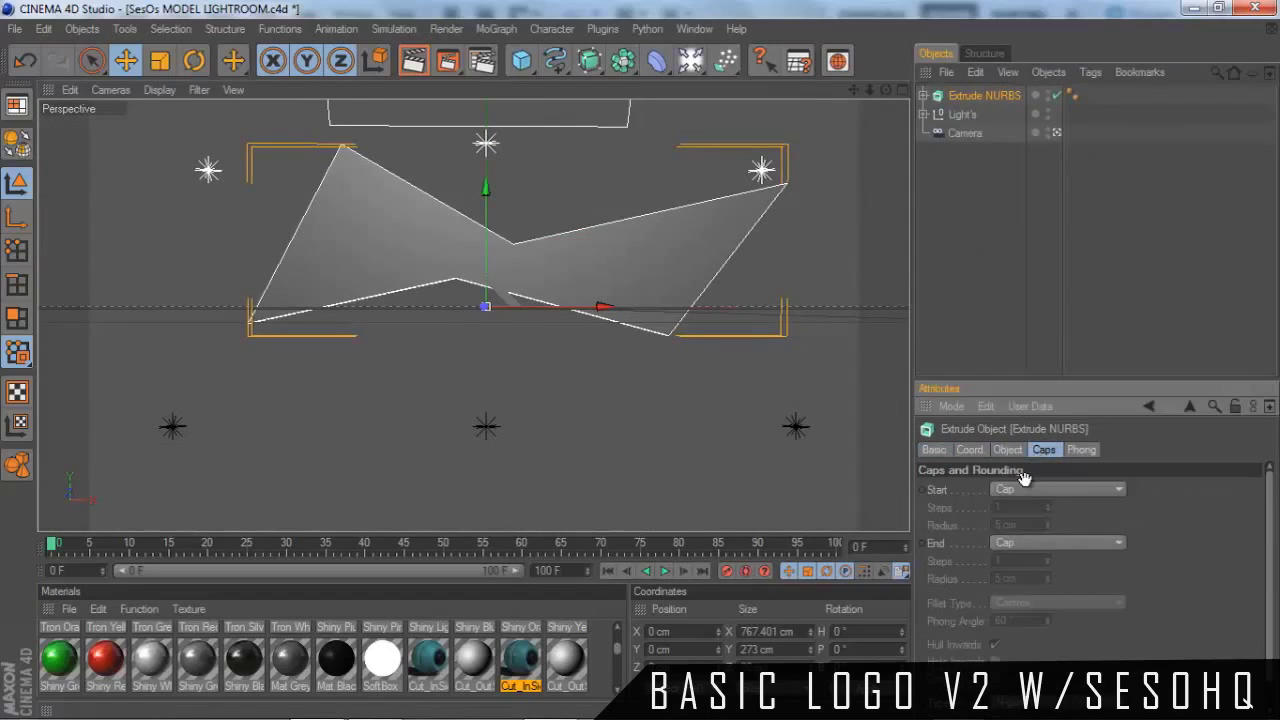
click(1022, 489)
click(1014, 563)
click(1050, 542)
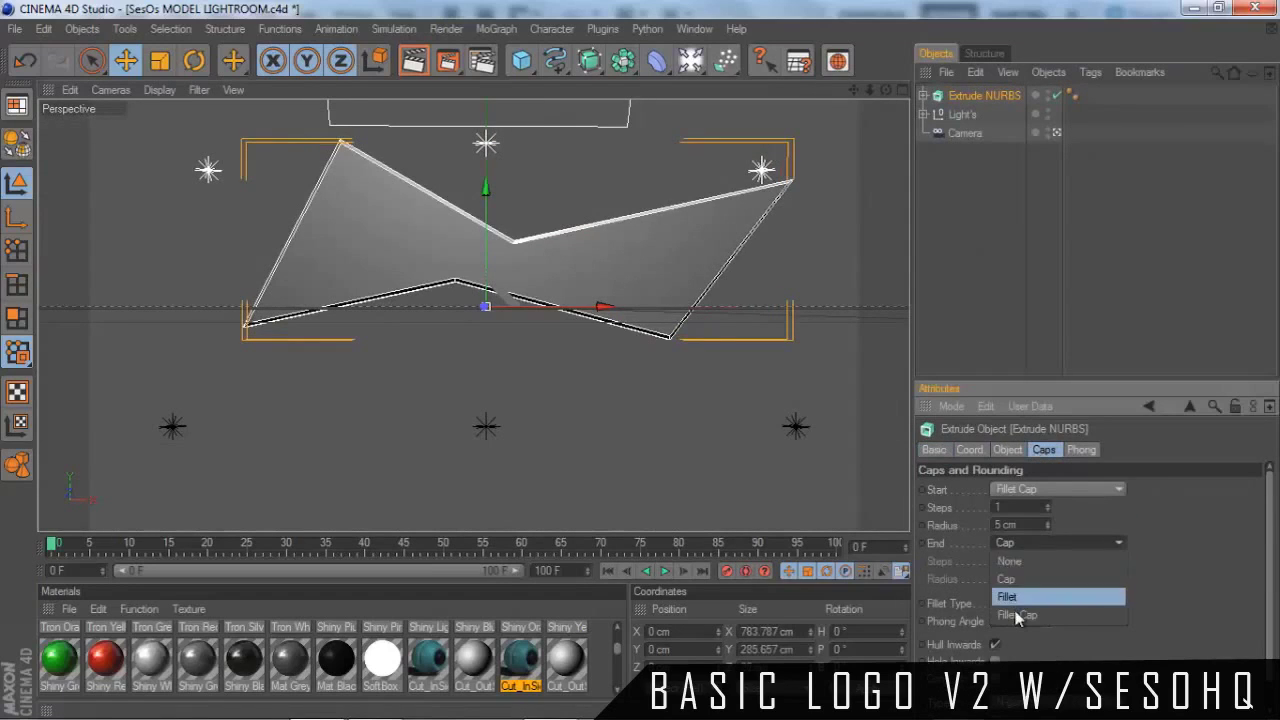
click(1014, 596)
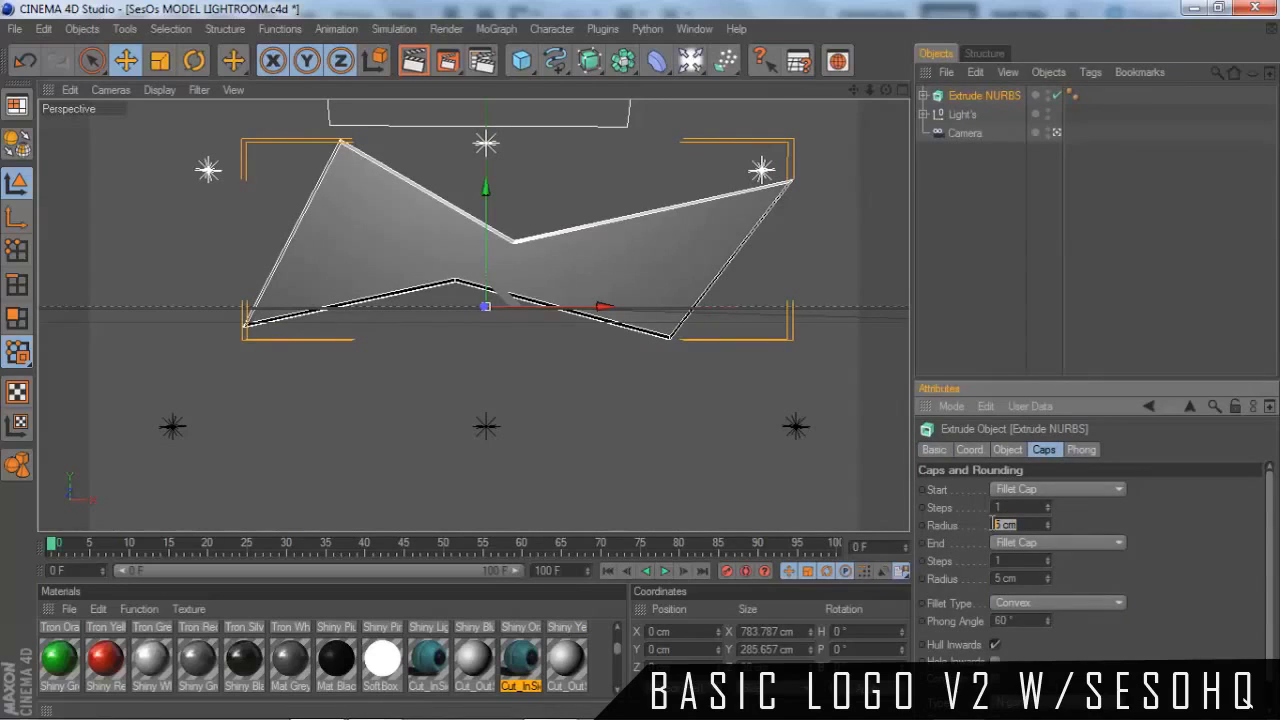
Set the start and end fillets to 2 steps and a 4 cm radius
text(2)
key(Return)
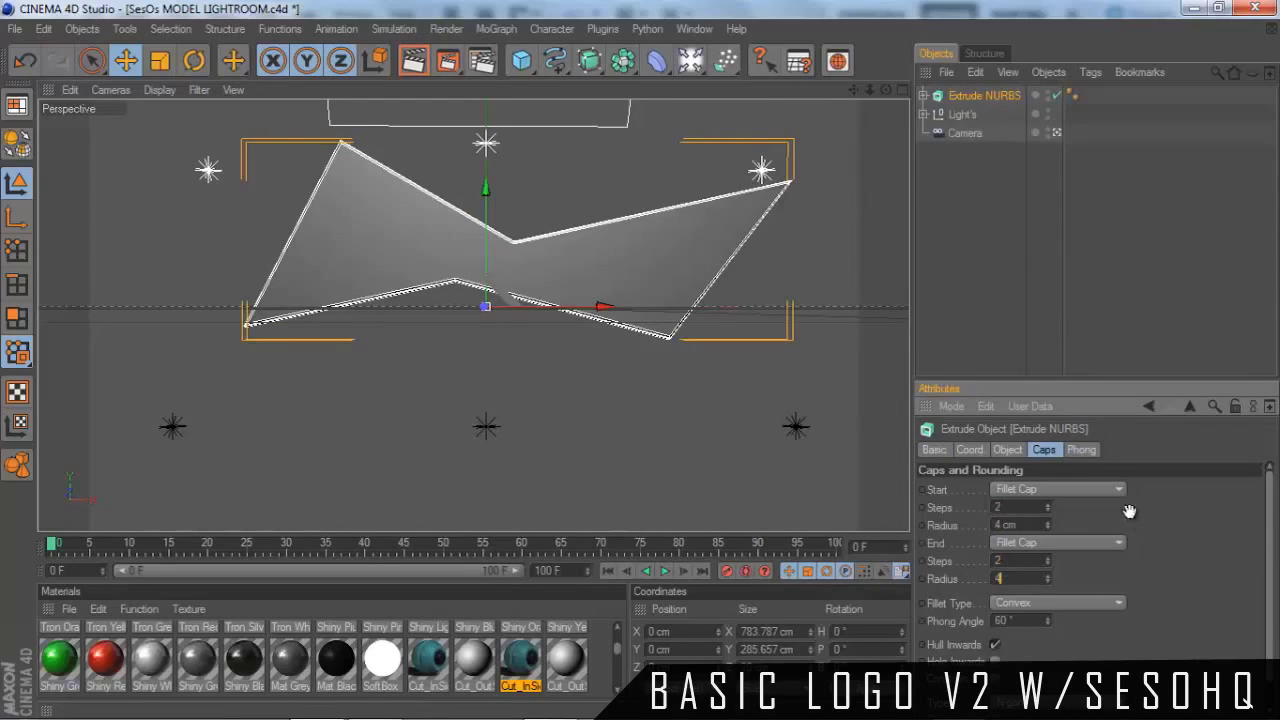
key(Return)
Leave the scene camera's view and duplicate the Extrude NURBS logo shape
drag(886, 89, 646, 350)
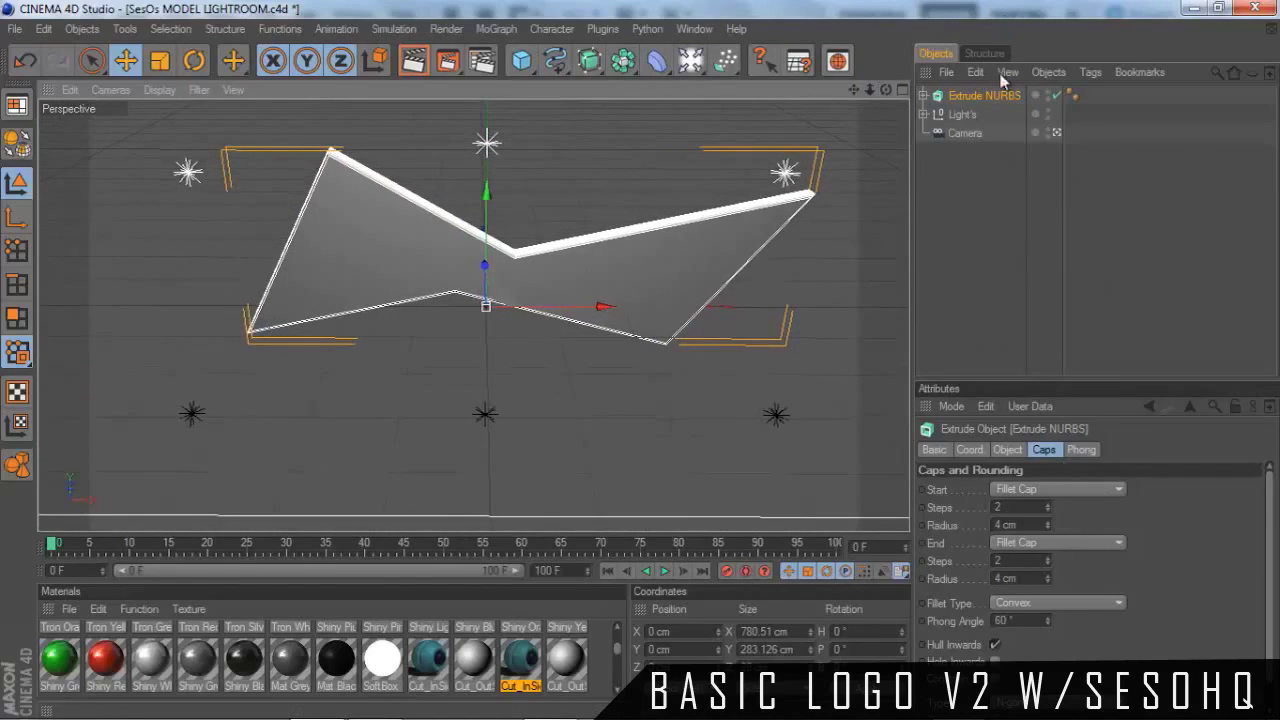
drag(885, 90, 655, 469)
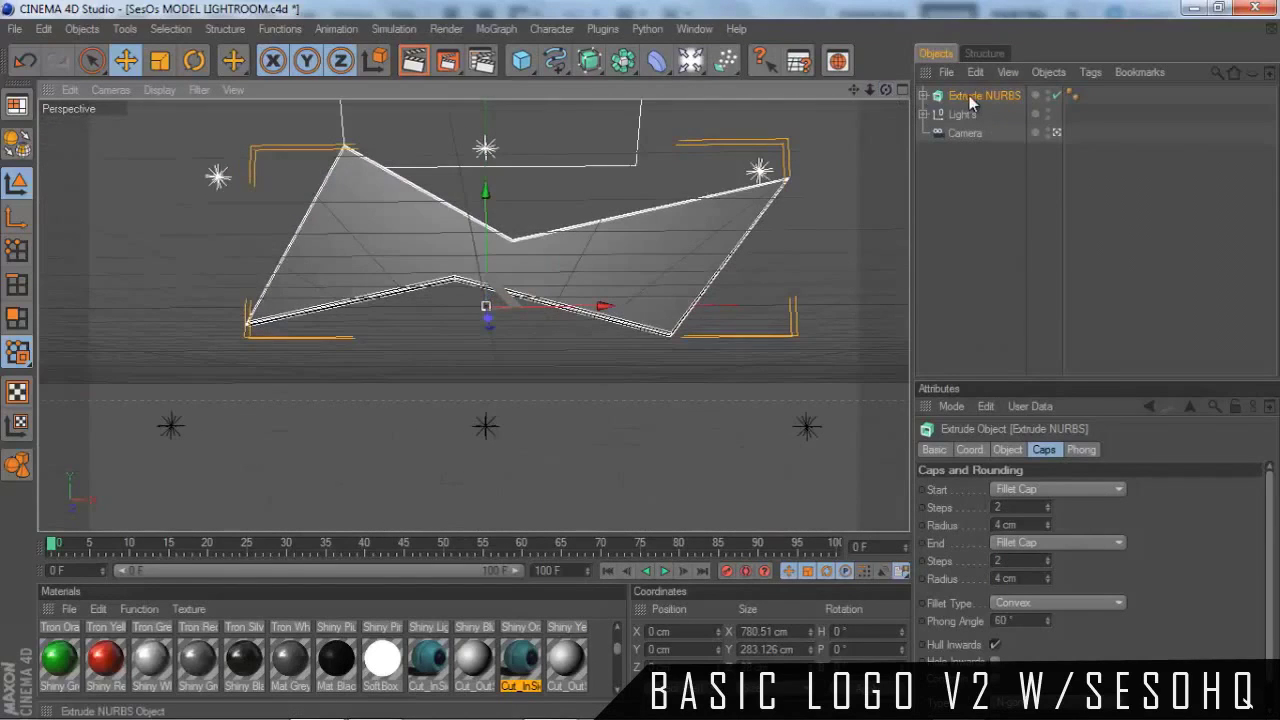
click(1054, 134)
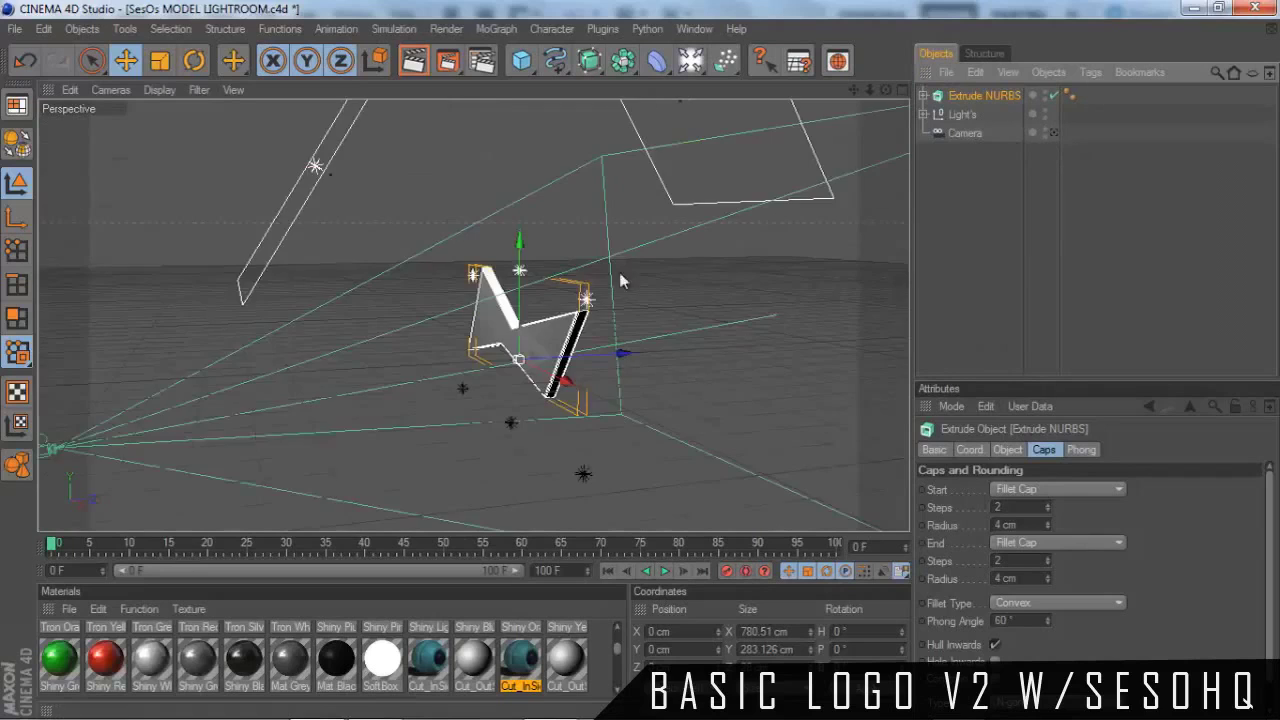
scroll(610, 280, up, 8)
drag(852, 94, 644, 360)
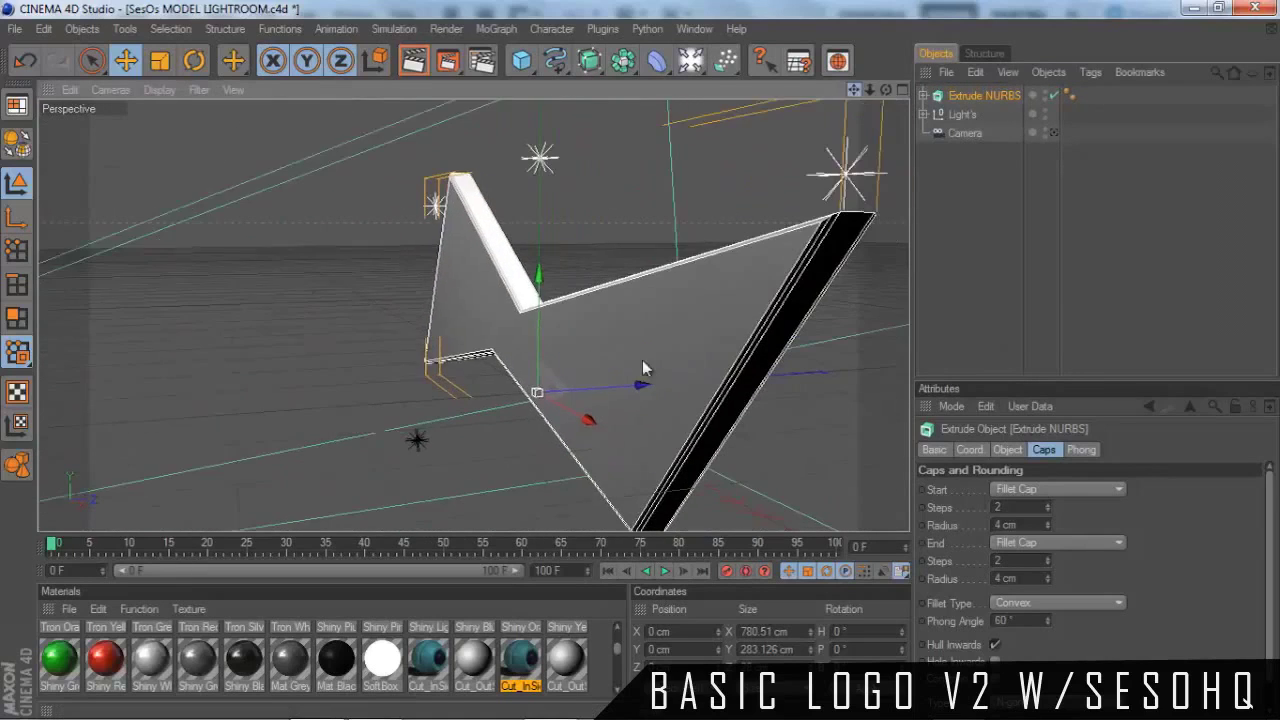
drag(880, 87, 667, 359)
key(ctrl+c)
key(ctrl+v)
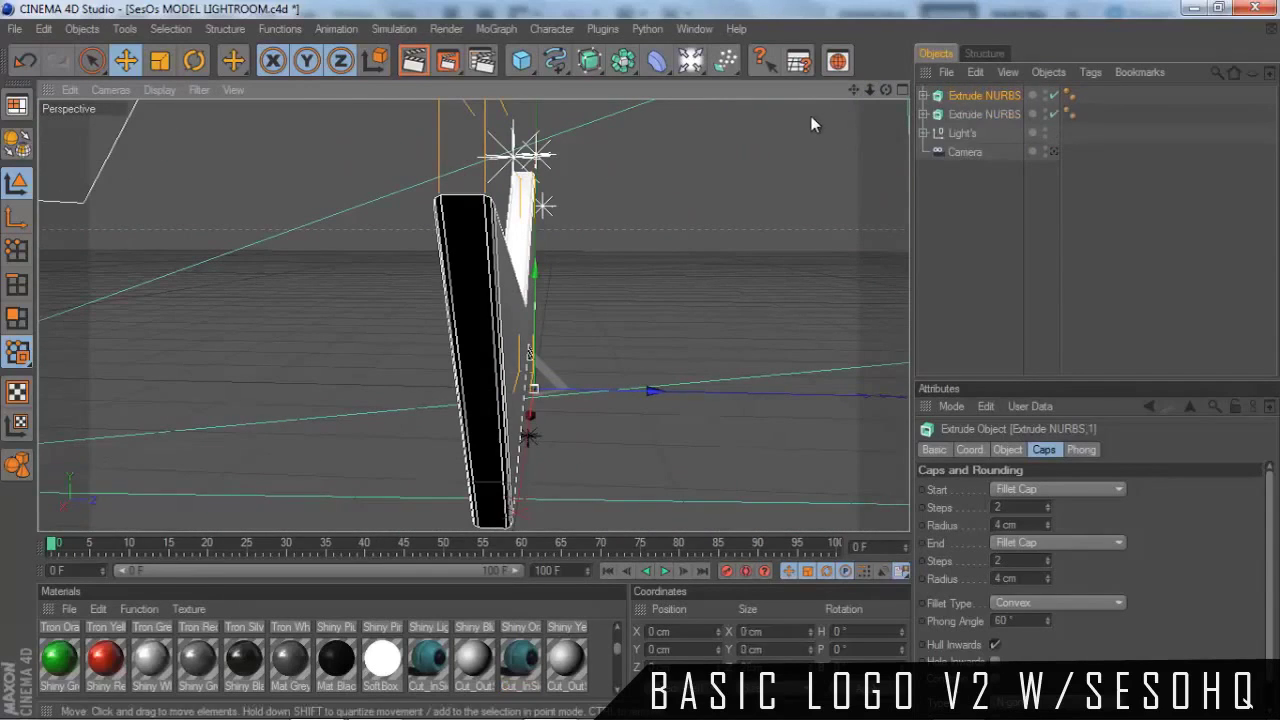
Move the duplicated logo shape straight down below the original, to about Y -215 cm
drag(855, 92, 857, 22)
drag(540, 233, 641, 372)
mouse_move(887, 90)
mouse_down()
mouse_move(634, 363)
mouse_move(640, 374)
mouse_move(887, 97)
mouse_up()
drag(640, 359, 888, 92)
scroll(797, 111, down, 2)
scroll(833, 110, down, 1)
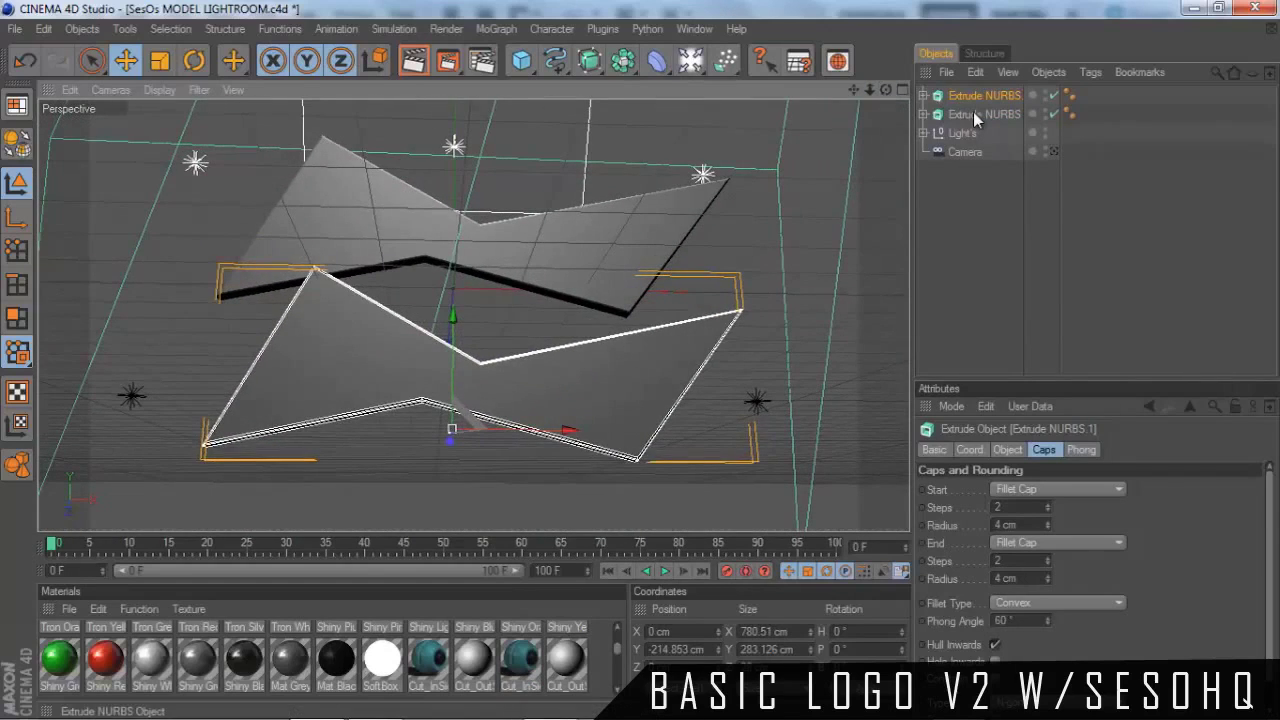
Rotate the upper extruded shape slightly clockwise in the front plane
click(973, 113)
key(r)
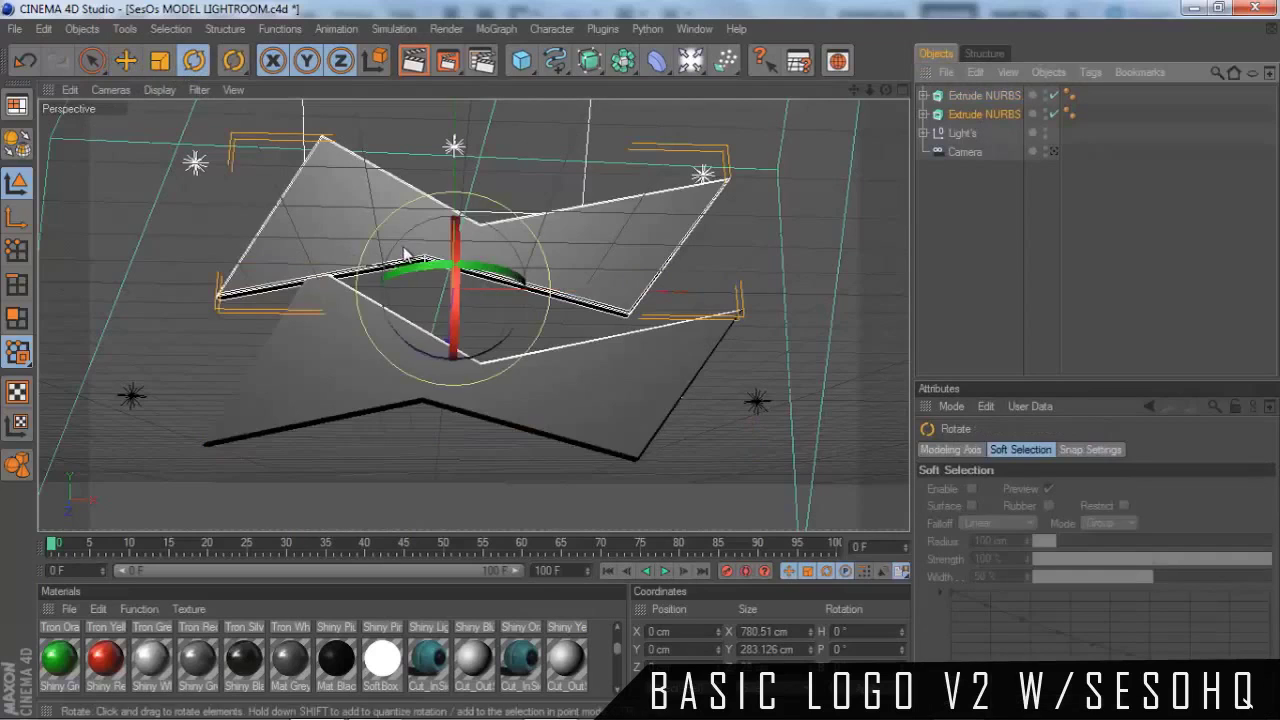
drag(404, 252, 400, 232)
Switch to Photoshop, bend the logo path's left edge with an added curve point, and return to Cinema 4D
mouse_move(375, 706)
mouse_move(353, 638)
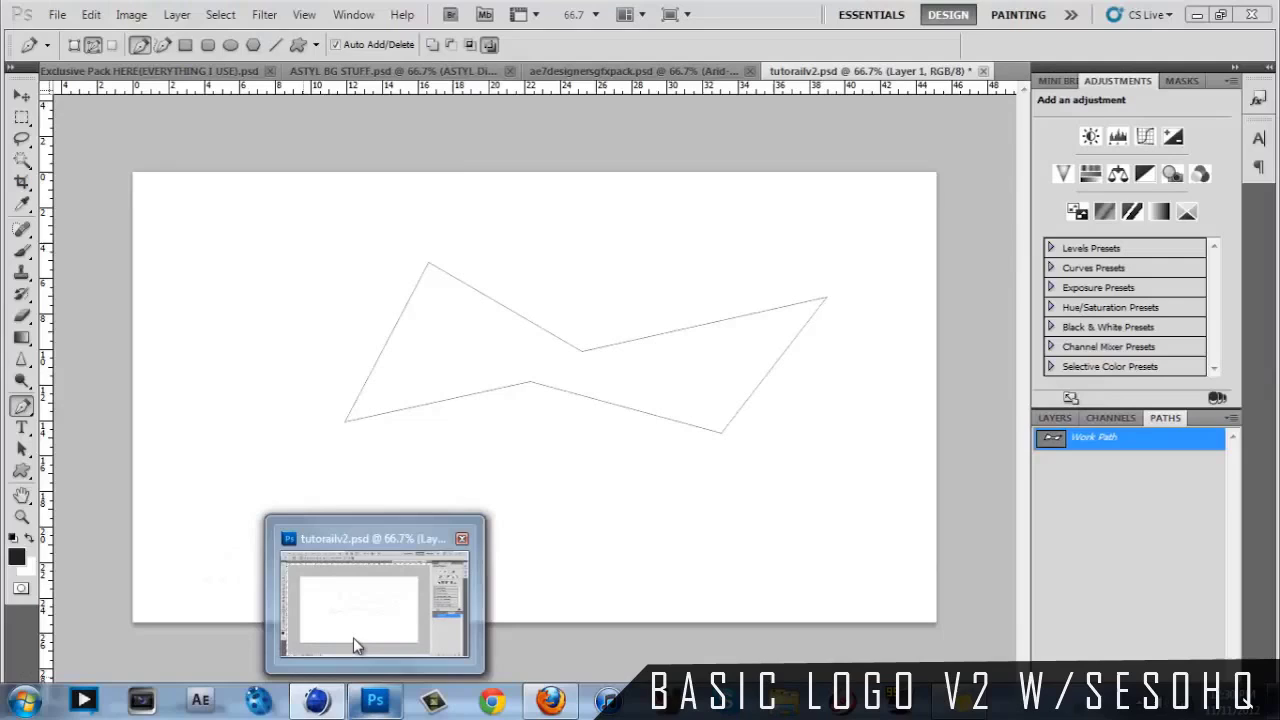
click(371, 606)
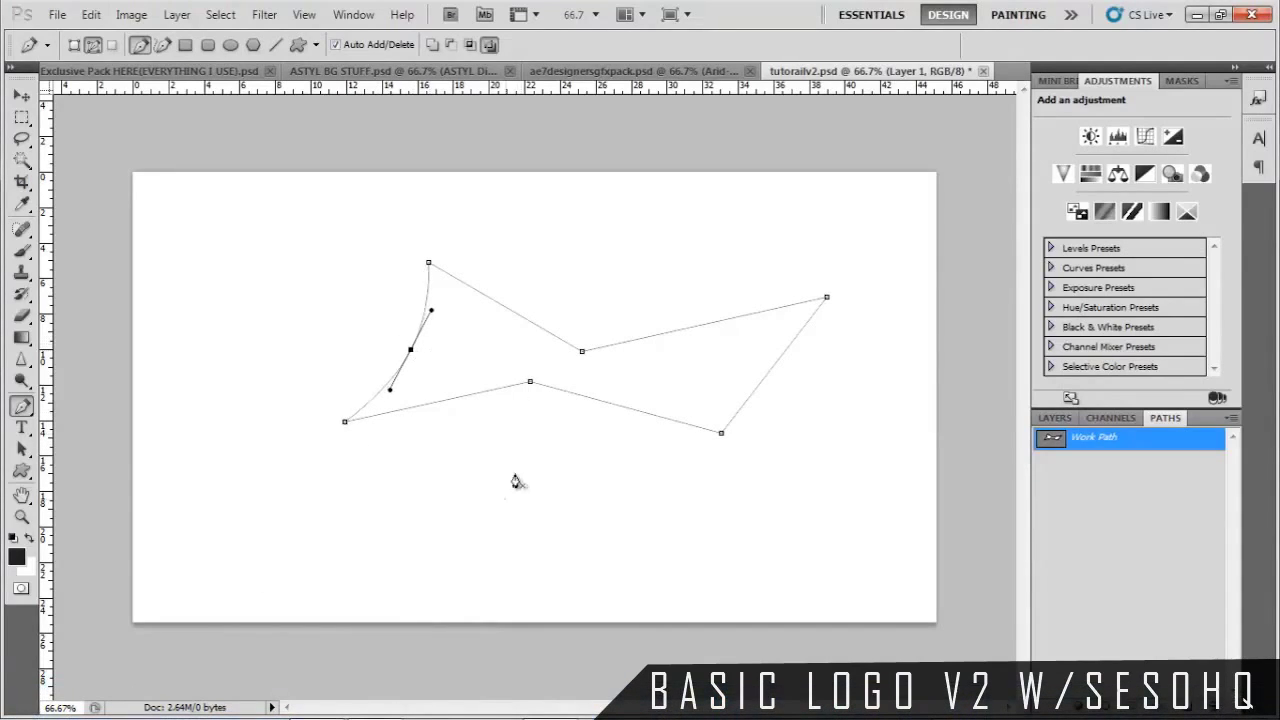
click(314, 706)
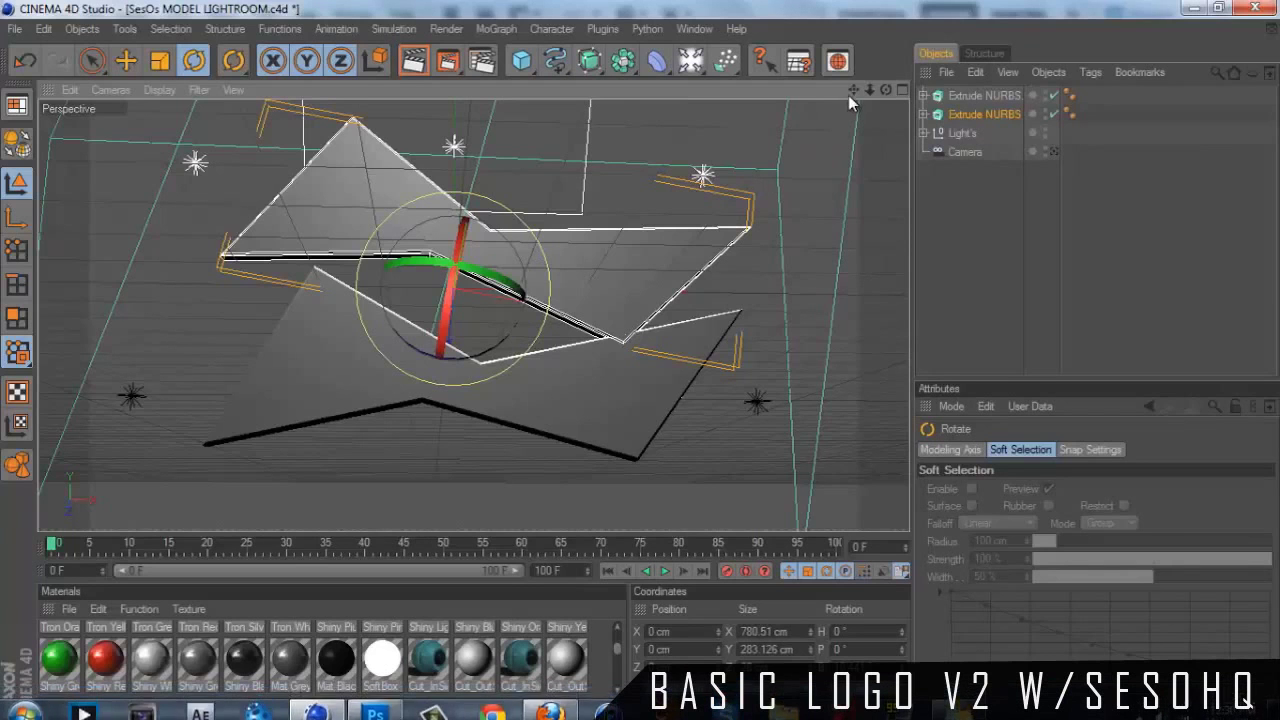
Tilt the lower extruded shape slightly clockwise and move it to about X -34 cm and Y -238 cm
drag(853, 90, 640, 359)
click(960, 96)
drag(501, 357, 400, 375)
click(122, 62)
click(194, 61)
click(125, 61)
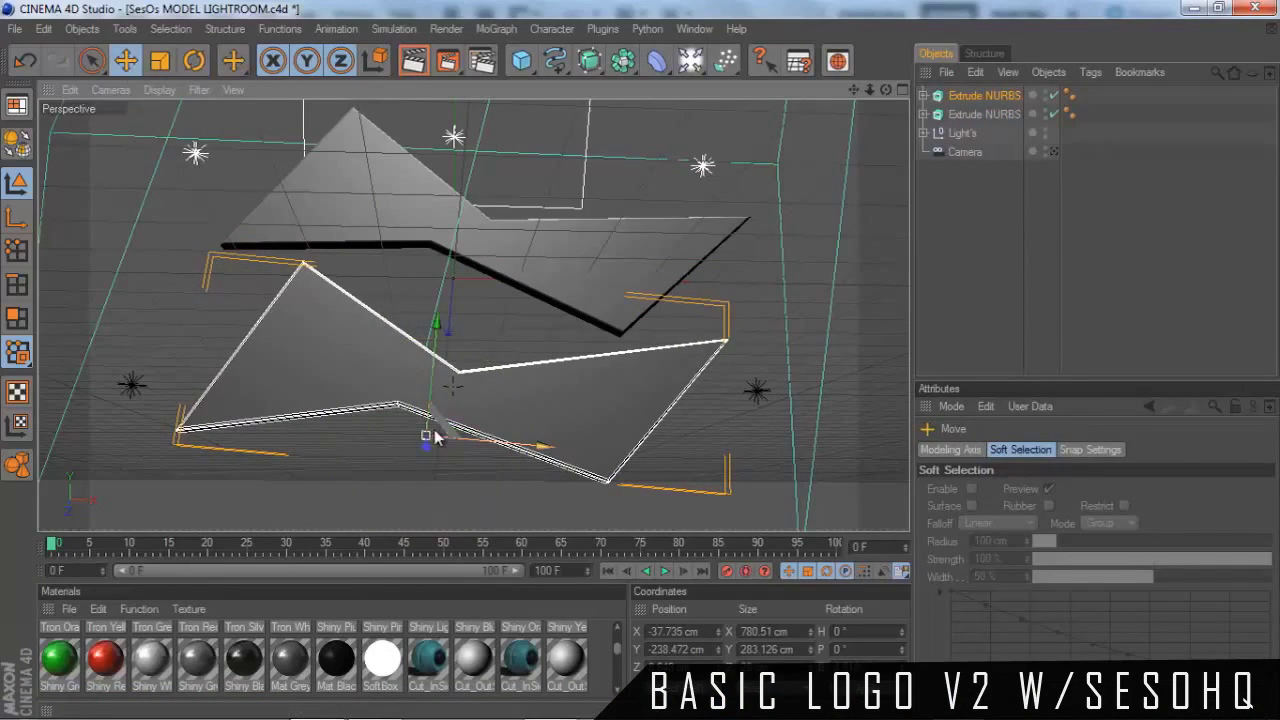
drag(641, 361, 644, 357)
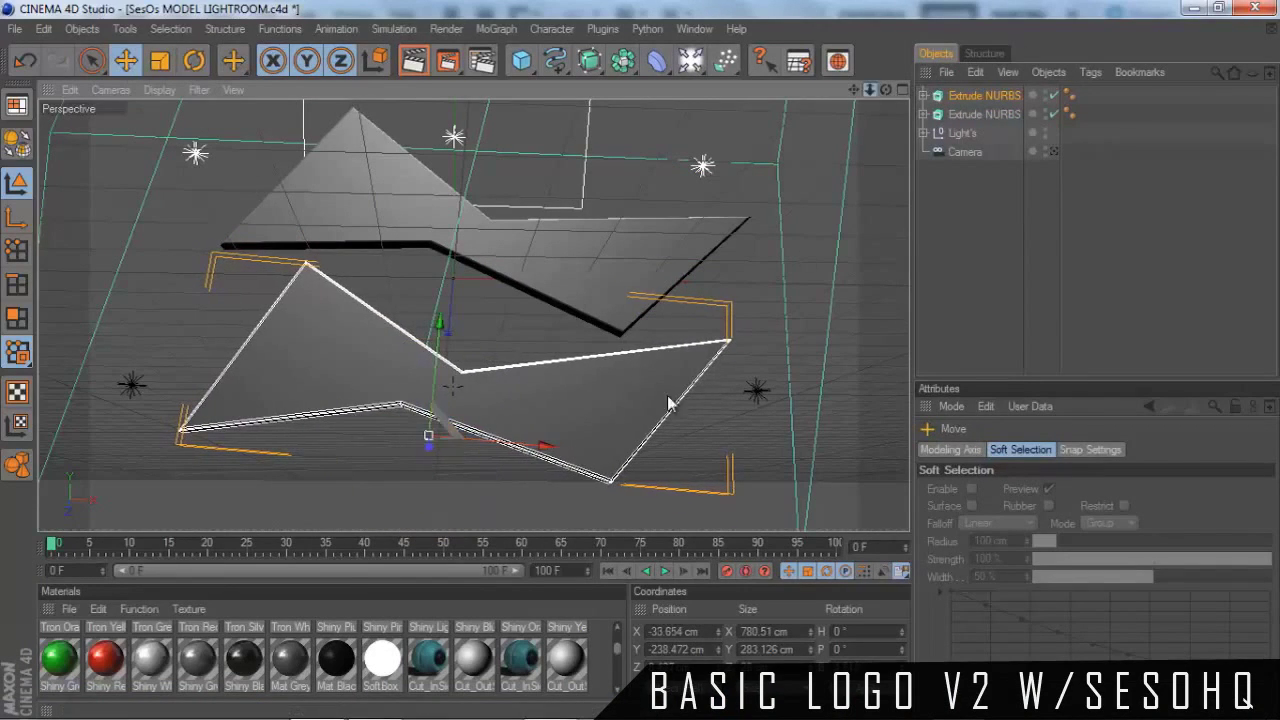
Group the two Extrude NURBS objects and rename the group as logo
alt+right_drag(669, 397, 643, 360)
mouse_move(643, 360)
alt+mouse_down()
mouse_move(633, 366)
mouse_move(657, 363)
mouse_move(634, 357)
mouse_move(634, 371)
mouse_move(645, 362)
alt+mouse_up()
drag(869, 90, 640, 366)
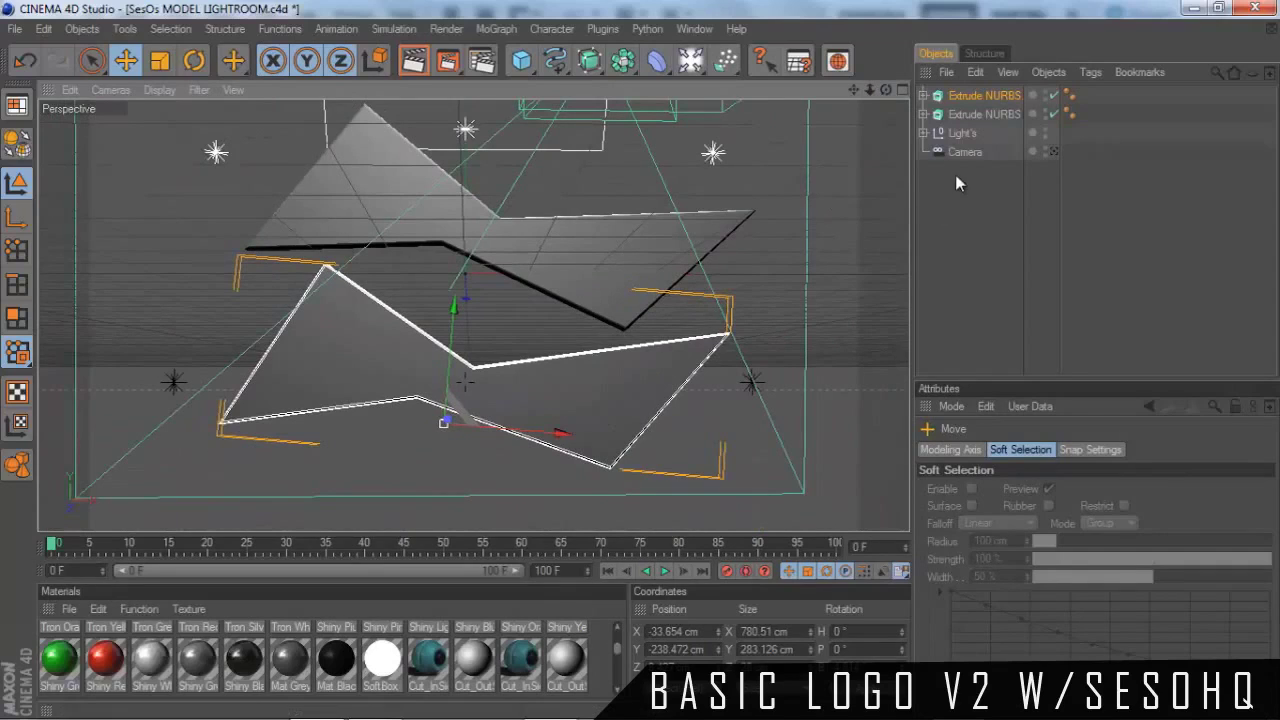
ctrl+click(970, 114)
right_click(970, 114)
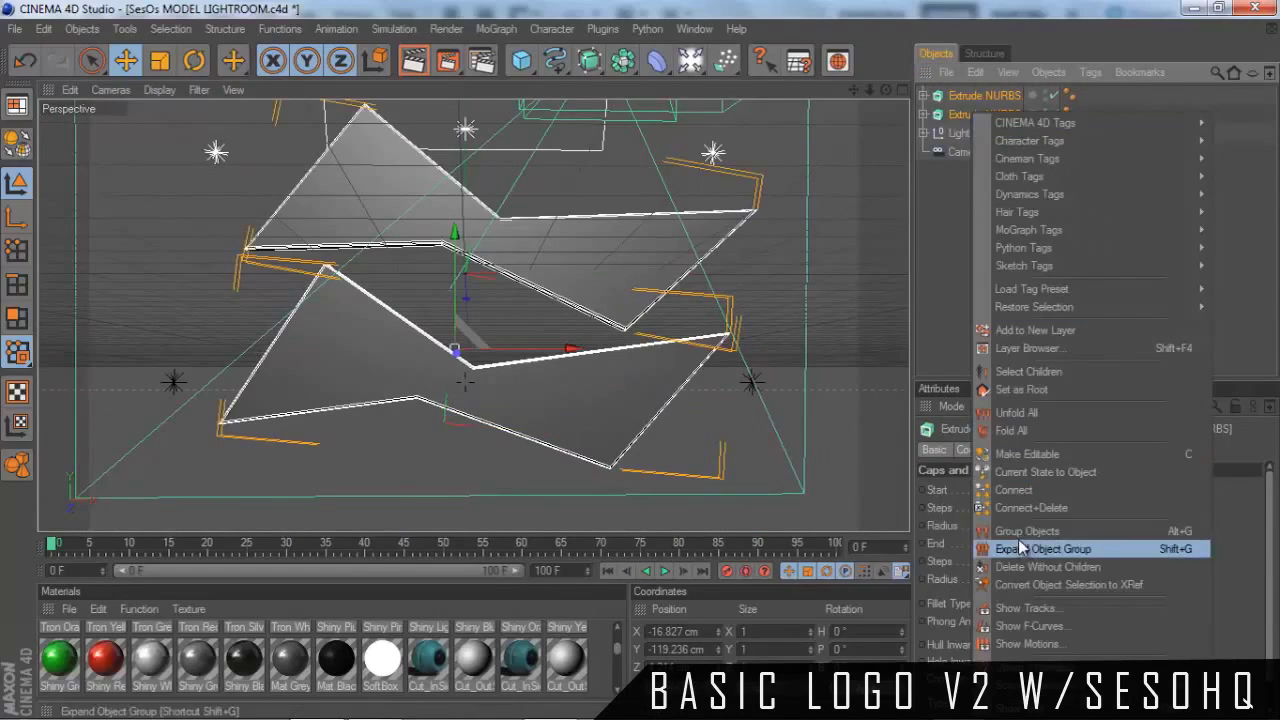
click(1020, 531)
double_click(958, 96)
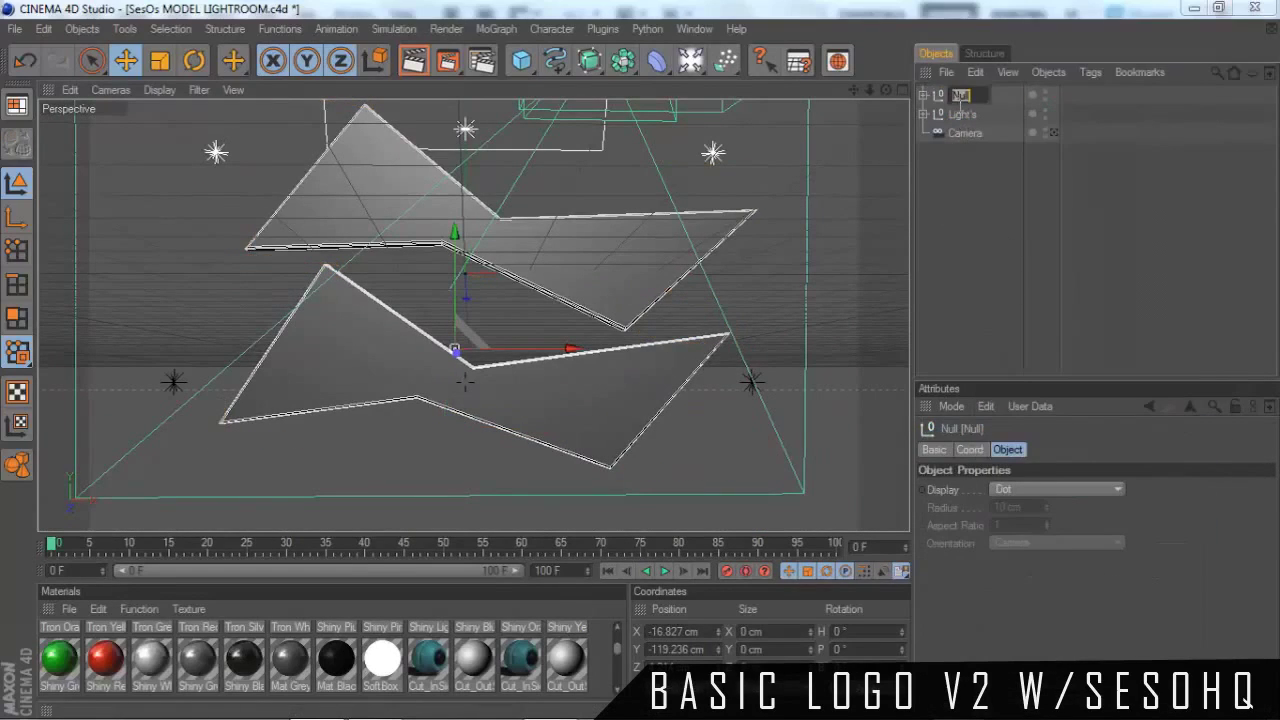
text(logo)
key(Return)
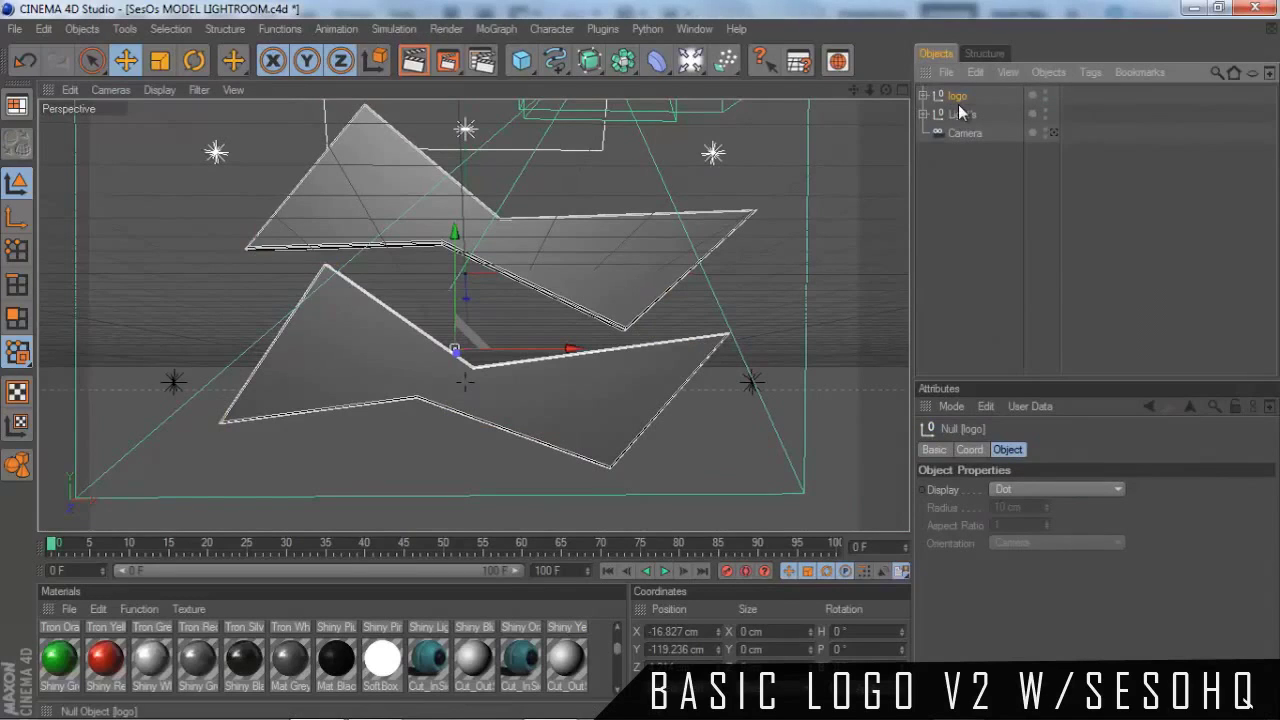
Duplicate the logo group twice, offsetting each copy along Z so the copies sit one behind another
mouse_move(665, 358)
alt+mouse_down()
mouse_move(680, 354)
mouse_move(652, 364)
alt+mouse_up()
key(ctrl+c)
key(ctrl+v)
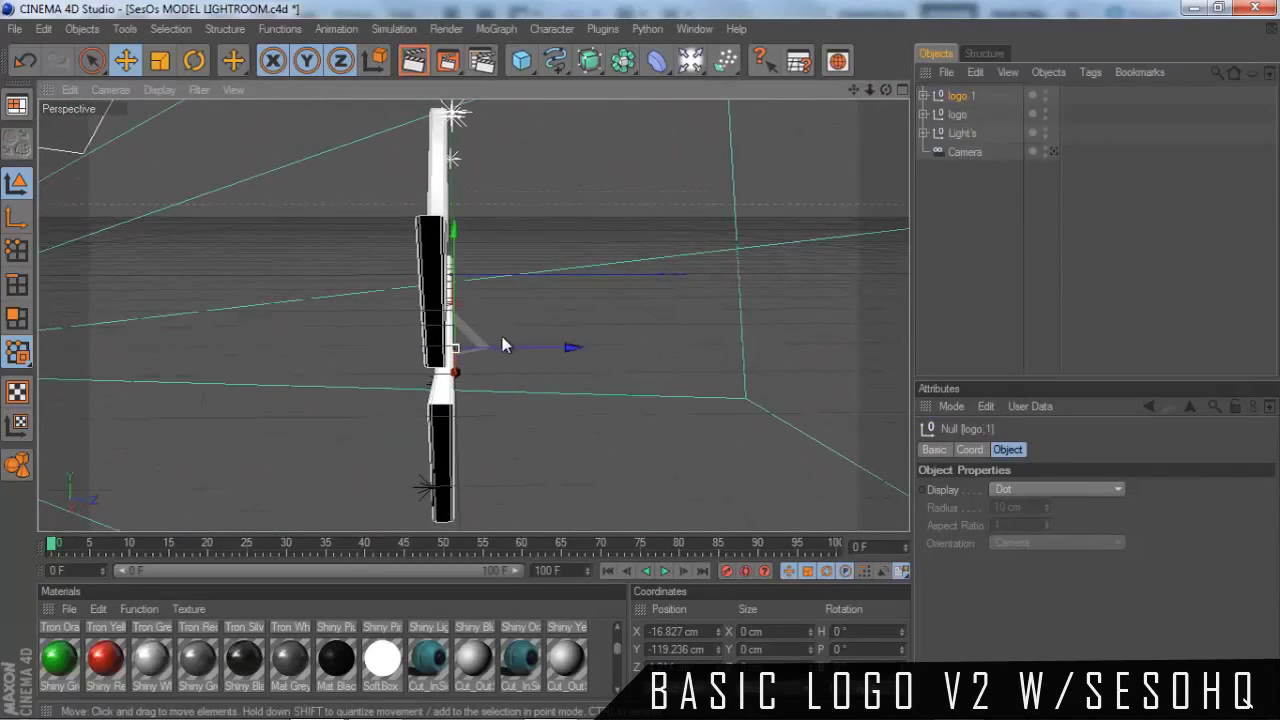
drag(494, 347, 546, 349)
key(Delete)
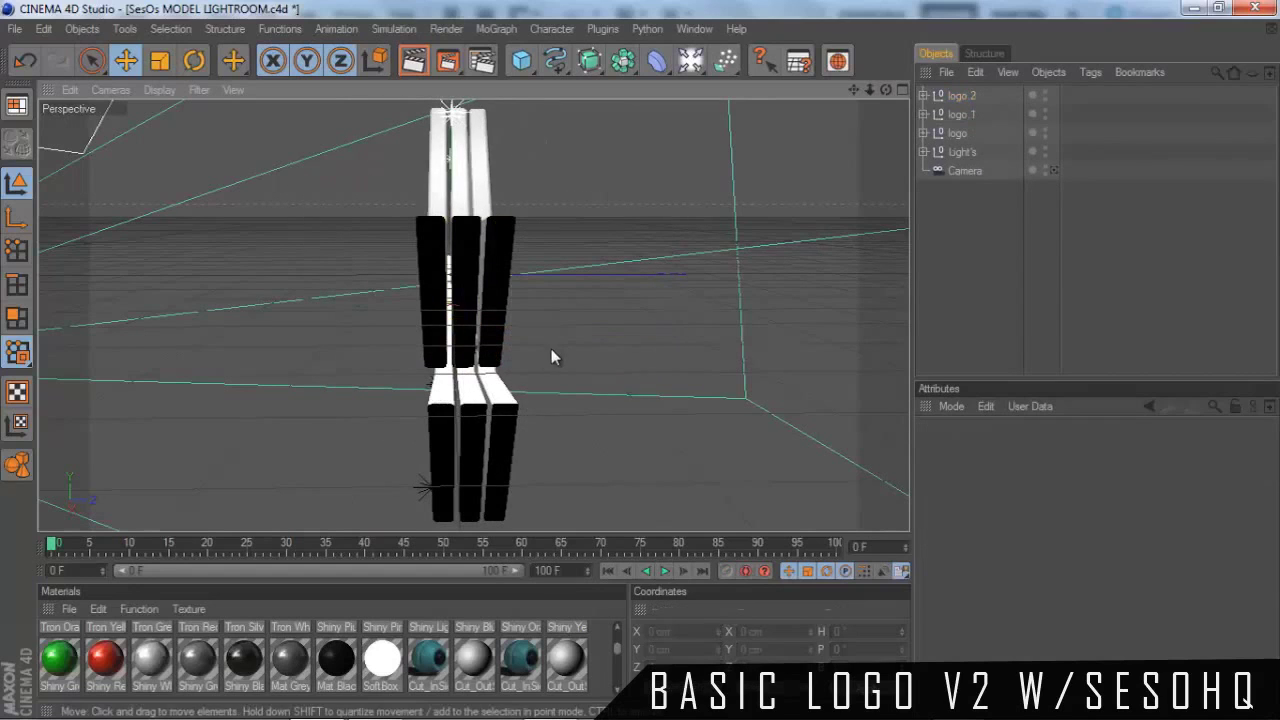
Delete the rearmost logo copy and undo the deletion
click(961, 95)
drag(640, 360, 641, 367)
key(Delete)
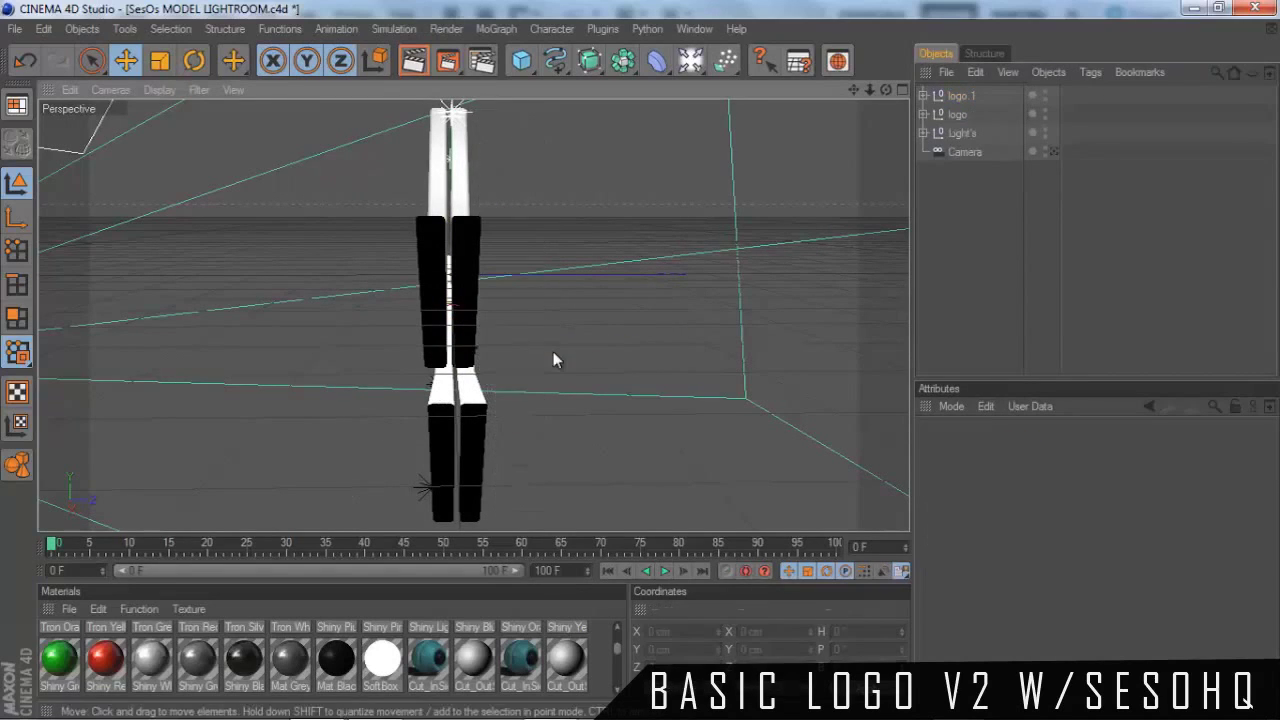
key(ctrl+z)
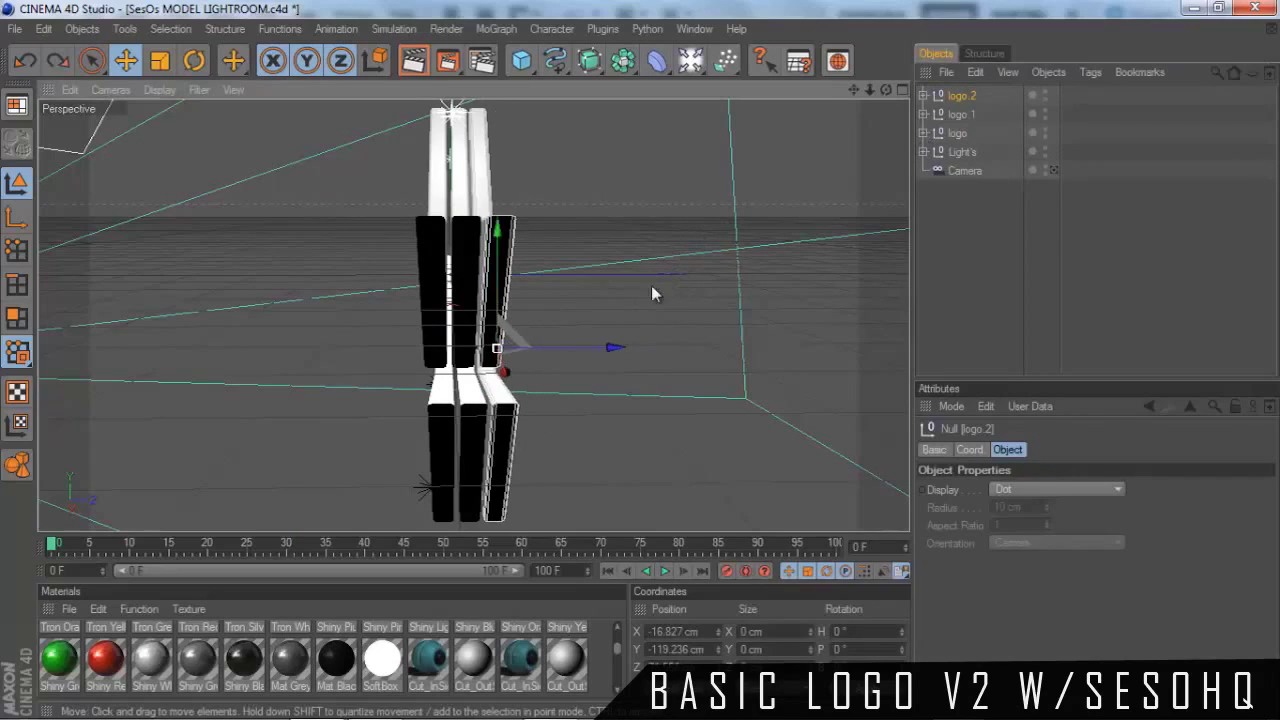
Add two more copies of the logo group, each placed further back along Z in the stack
ctrl+drag(574, 352, 640, 361)
drag(855, 91, 640, 362)
scroll(774, 129, up, 1)
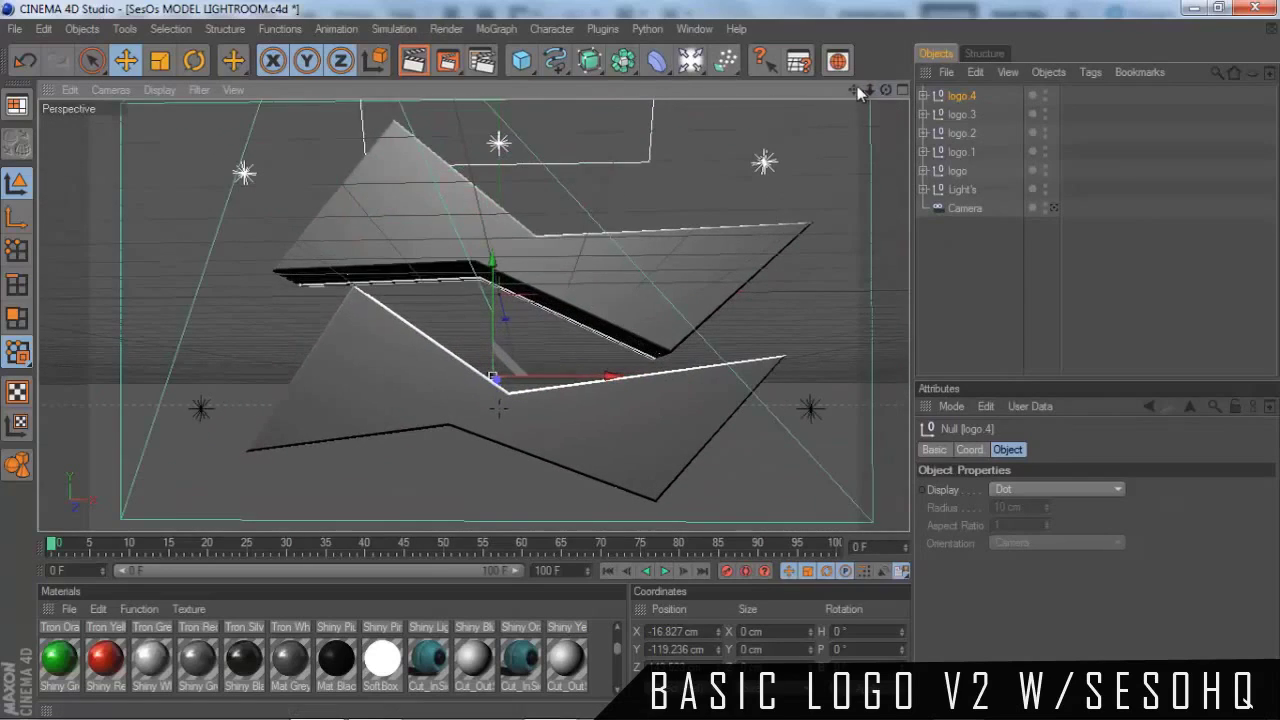
mouse_move(856, 91)
mouse_down()
mouse_move(646, 366)
mouse_move(490, 371)
mouse_move(642, 370)
mouse_move(639, 357)
mouse_move(859, 87)
mouse_up()
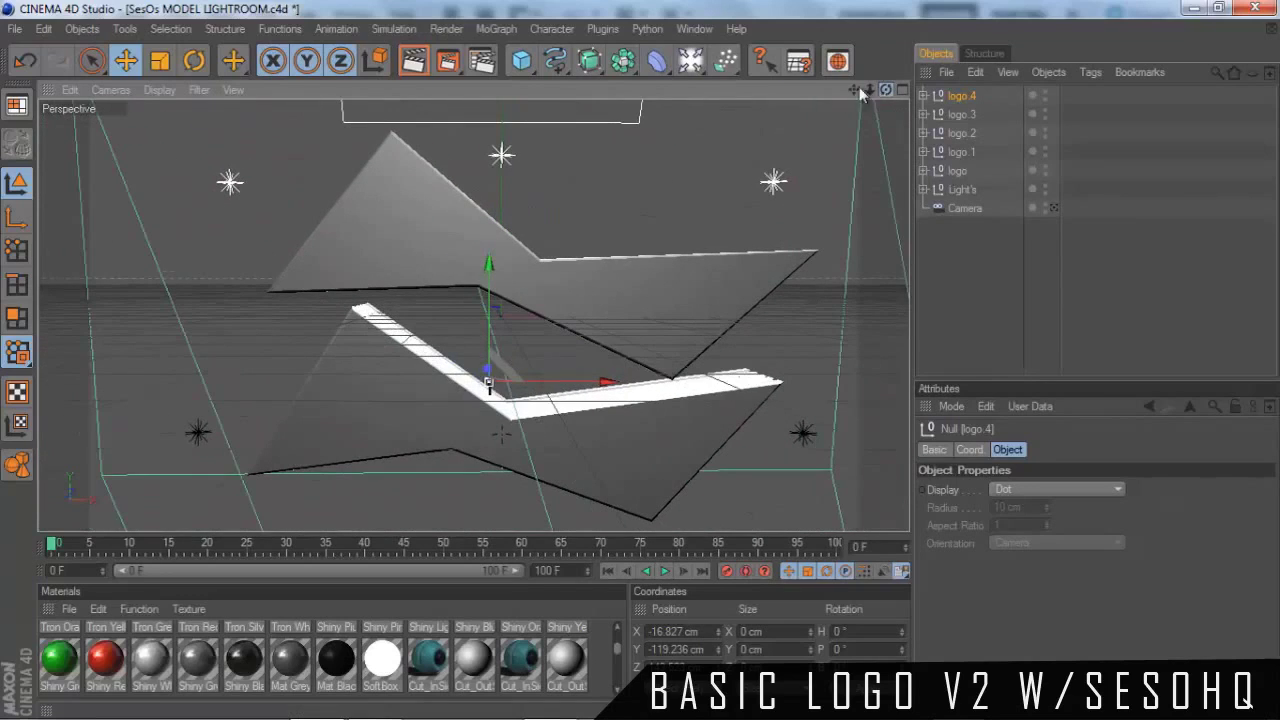
Add a MoGraph Random effector to the scene and enter its strength
click(498, 28)
mouse_move(509, 60)
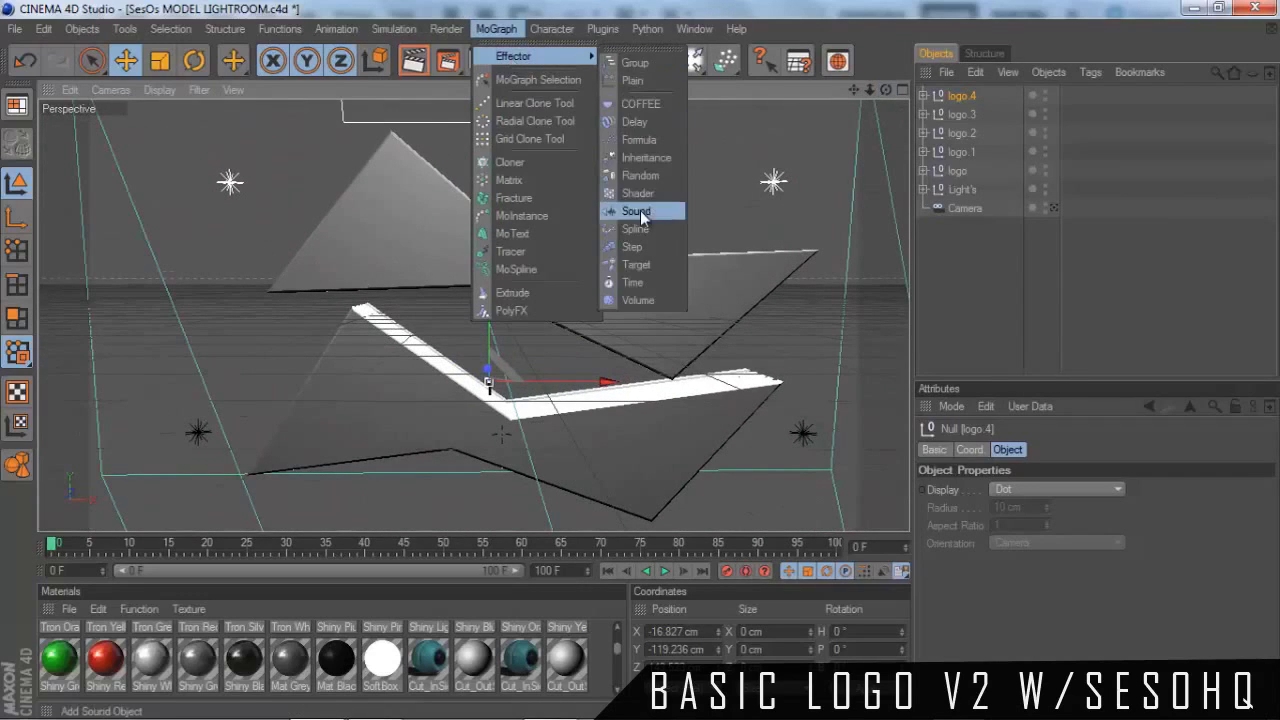
click(637, 175)
click(1004, 488)
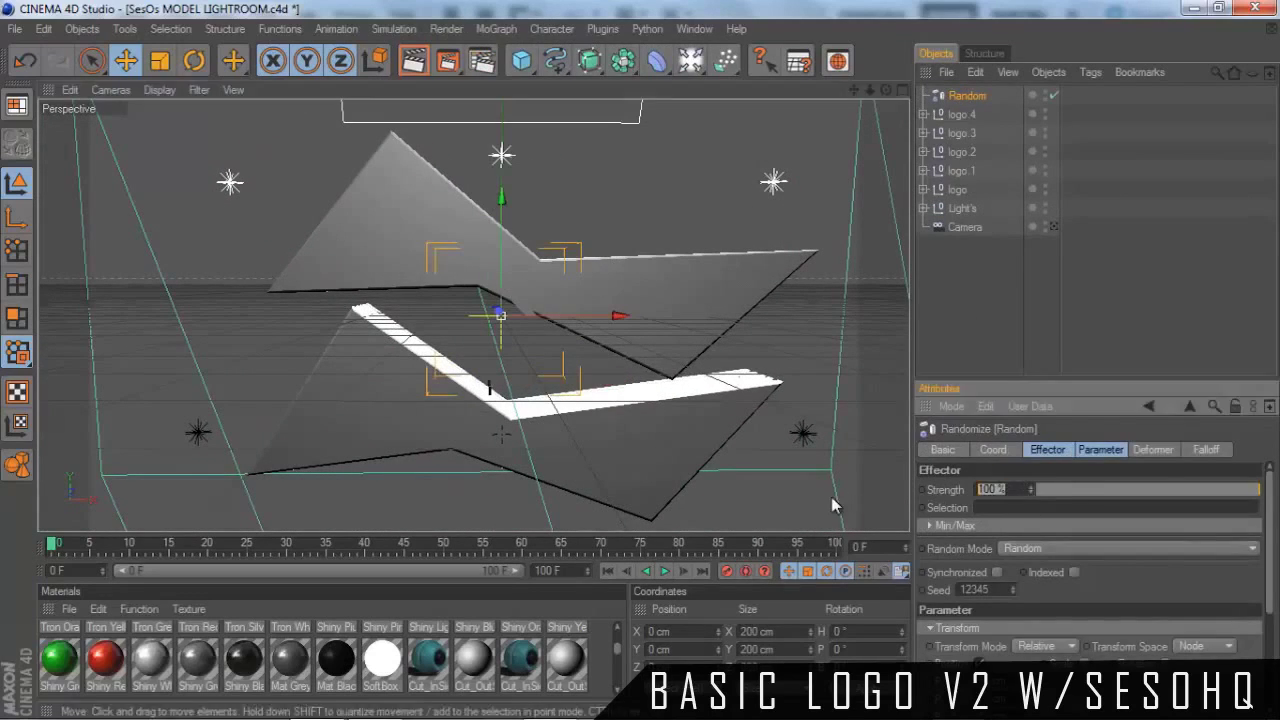
text(100)
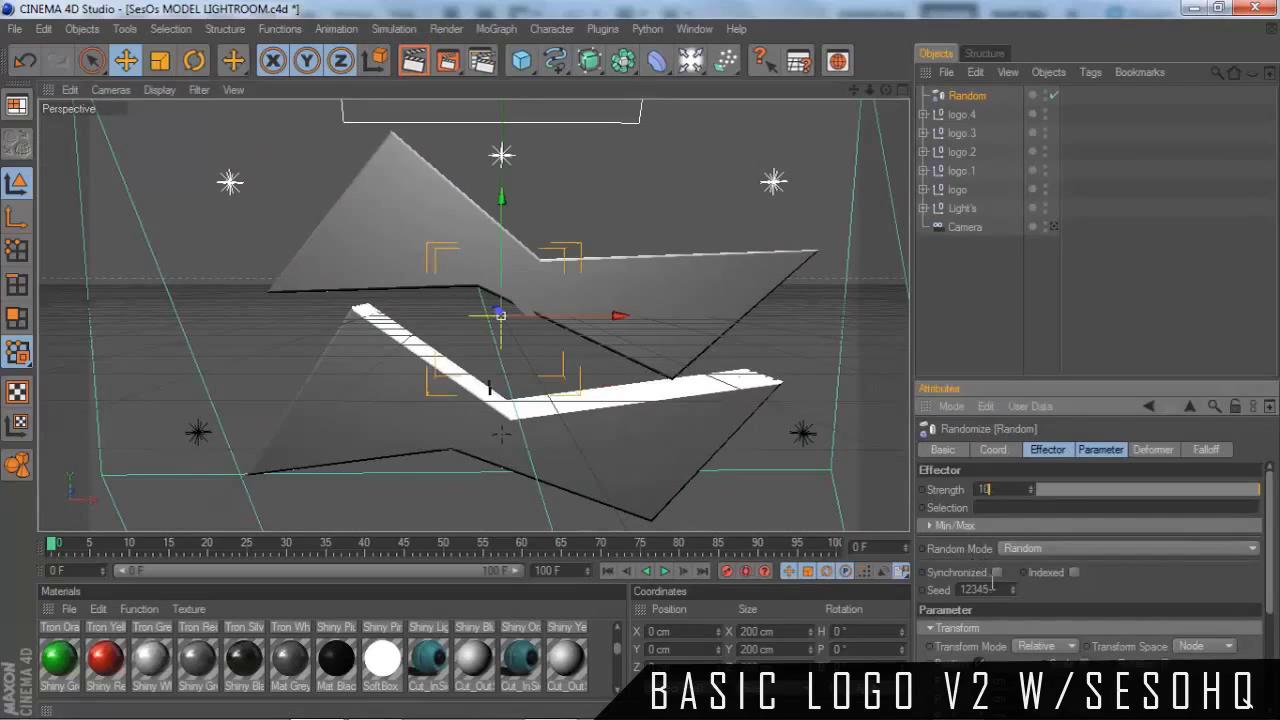
Set the Random effector's X, Y and Z position to 30 cm each and its deformation to Point
click(990, 589)
click(1100, 451)
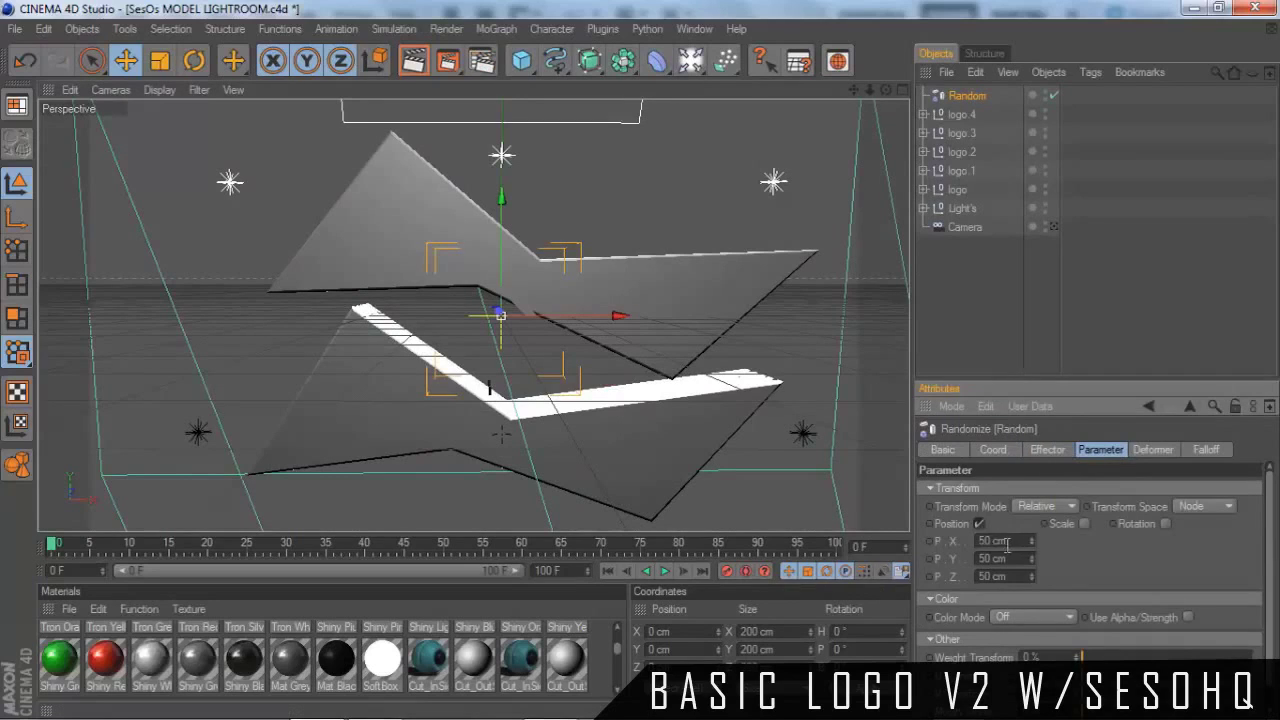
text(30)
key(Tab)
text(30)
key(Tab)
text(30)
click(1152, 450)
click(1022, 489)
click(1010, 560)
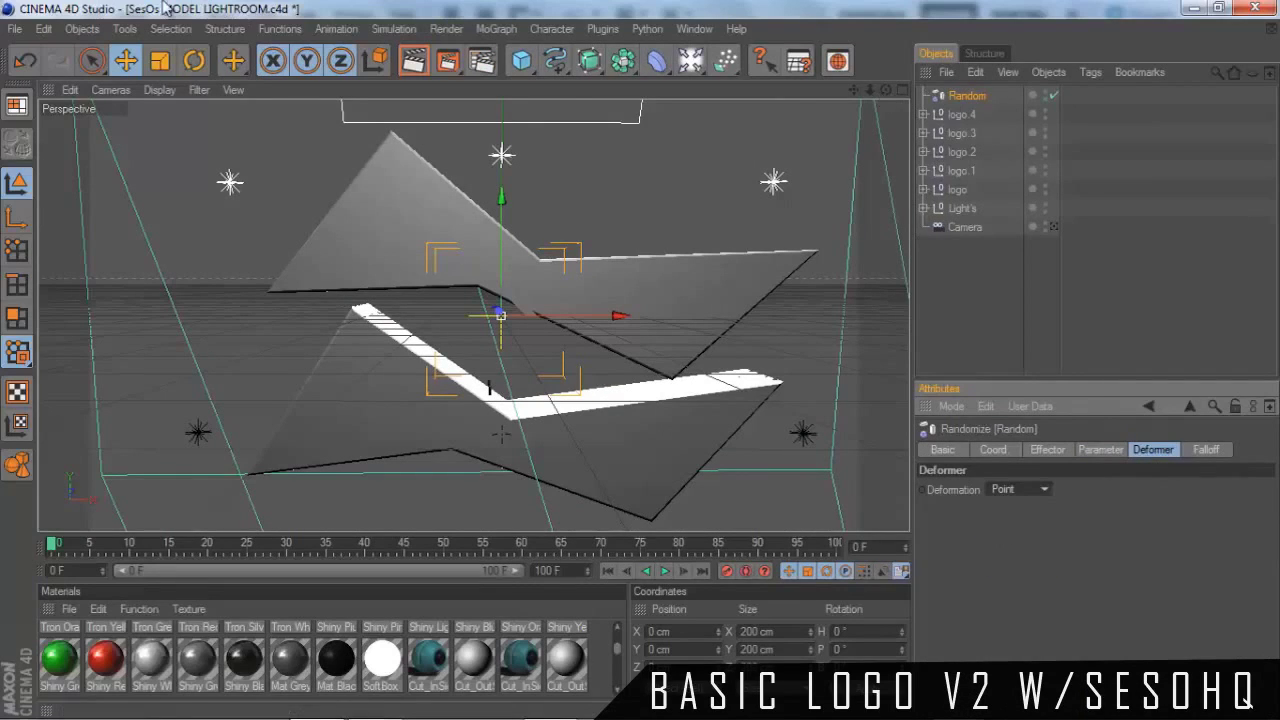
Add a Null object, group all five logo copies, and place that group inside the null
click(84, 28)
click(95, 44)
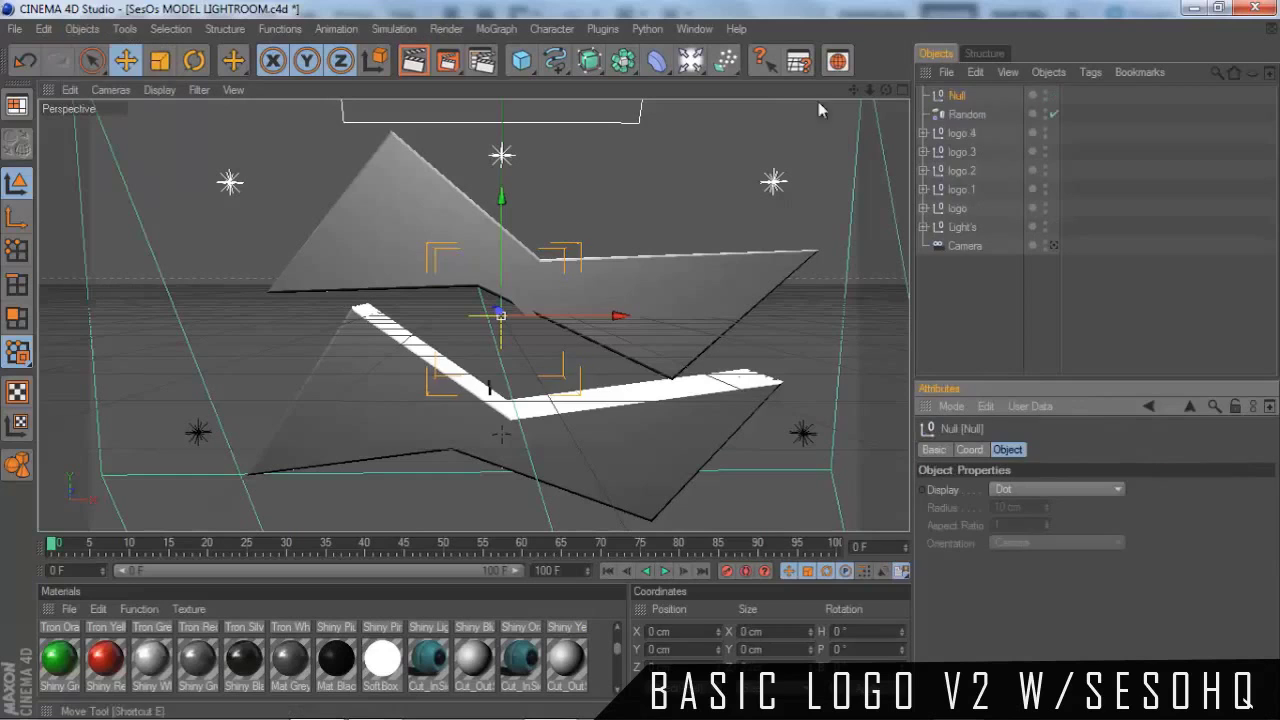
click(955, 133)
shift+click(960, 209)
right_click(960, 209)
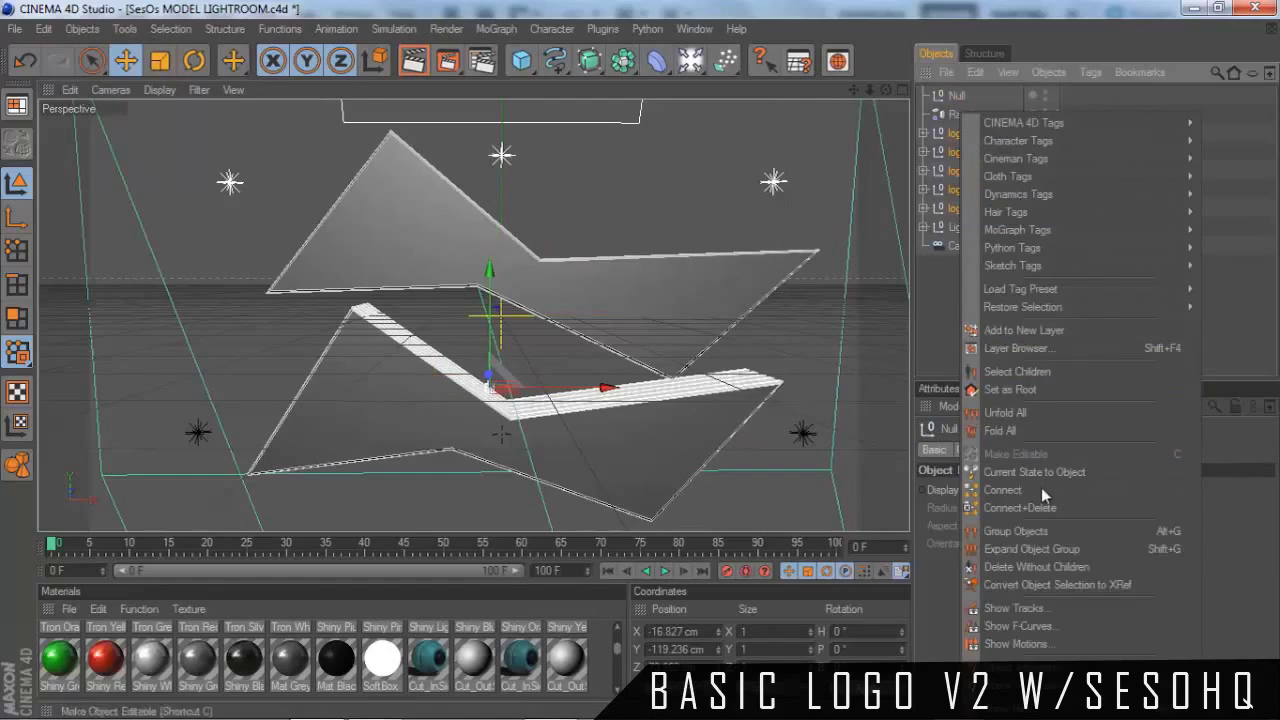
click(1045, 539)
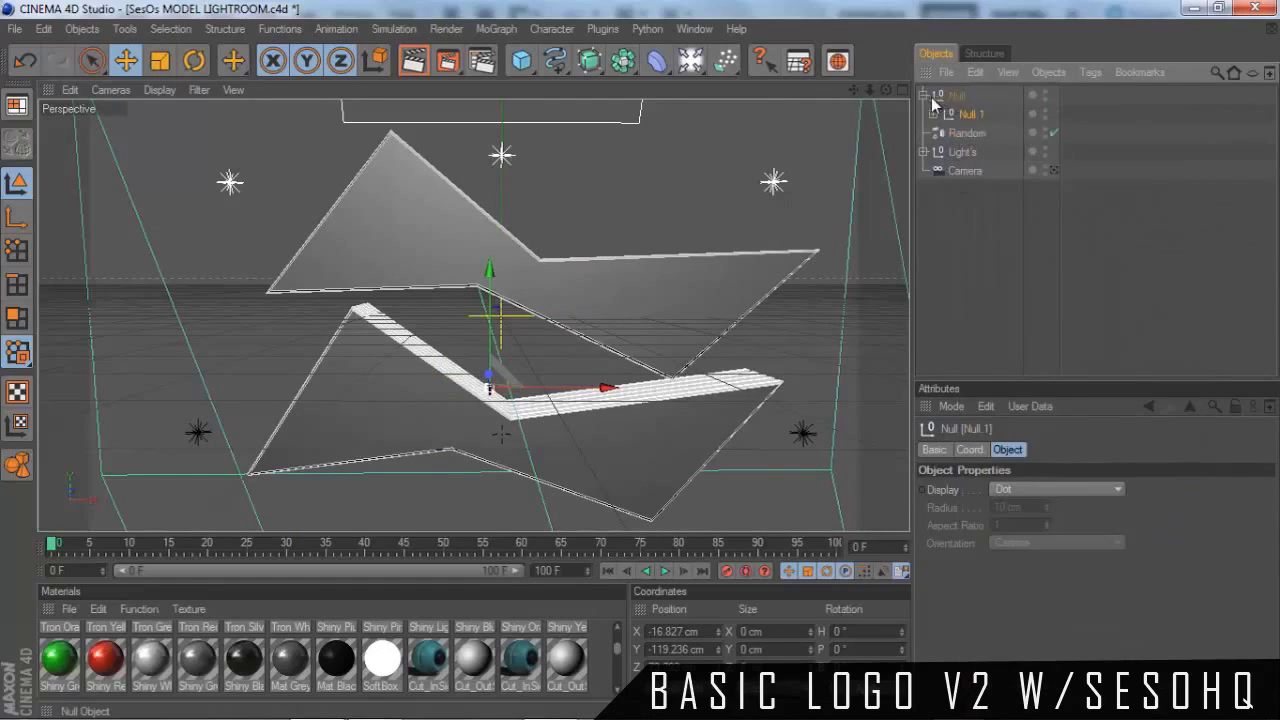
Place the Random effector inside the outer null, above the group of logo copies
click(923, 95)
click(966, 115)
drag(964, 114, 245, 162)
drag(885, 89, 643, 368)
drag(887, 93, 645, 365)
drag(854, 93, 645, 356)
Expand the group of logo copies, start the Thrausi plugin and set its number of pieces to 30
click(932, 133)
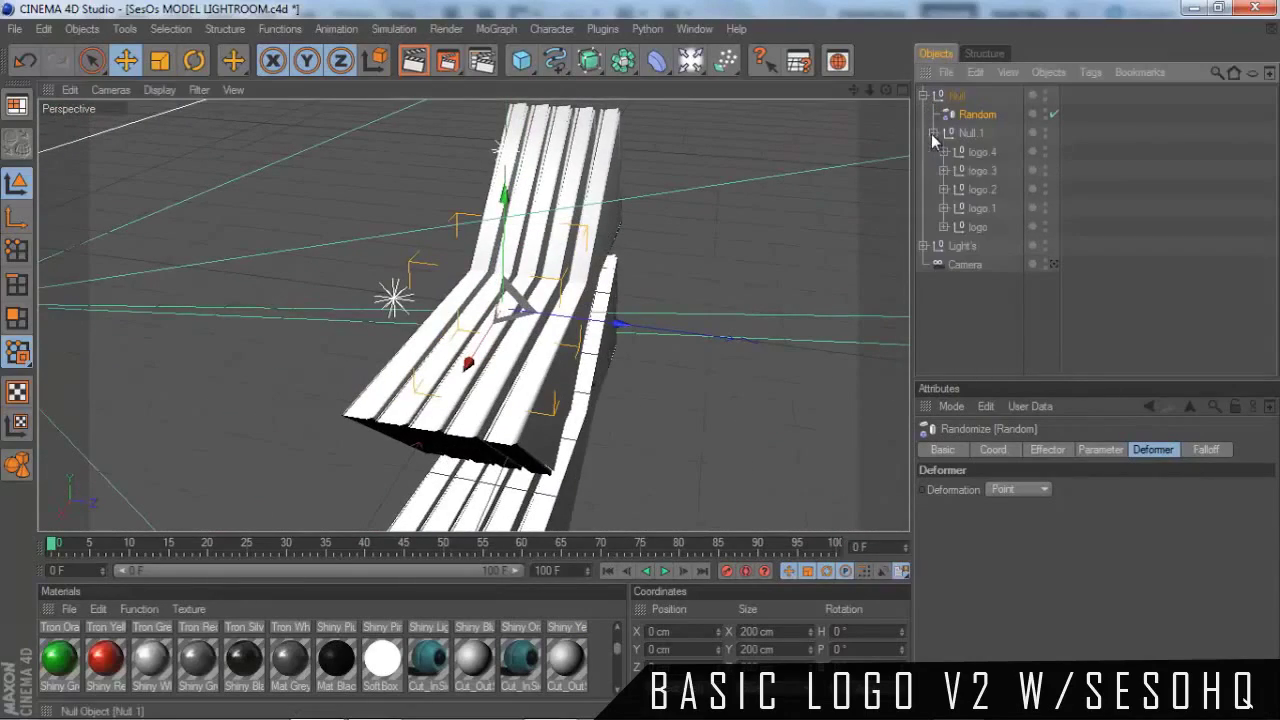
click(984, 189)
drag(638, 366, 640, 360)
click(957, 310)
click(603, 31)
mouse_move(626, 100)
click(752, 101)
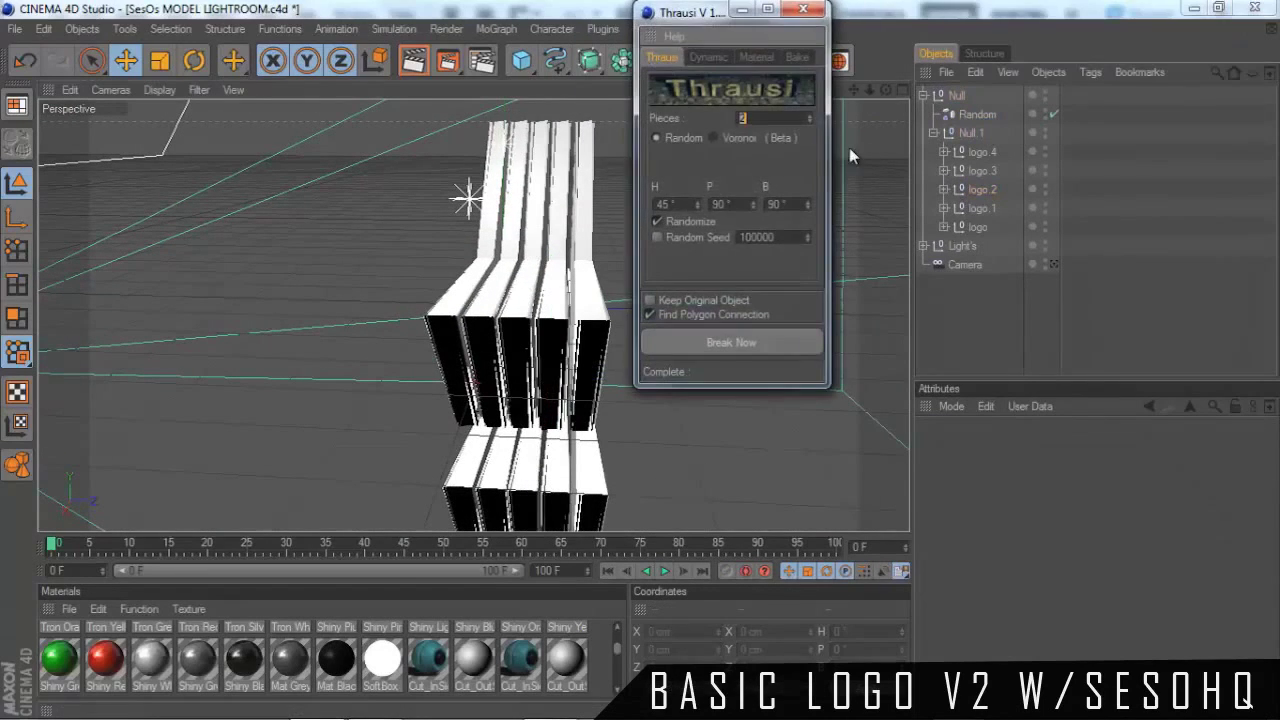
text(30)
Break both Extrude NURBS objects of the logo.2 copy into pieces with Thrausi and close the plugin
click(944, 189)
click(993, 206)
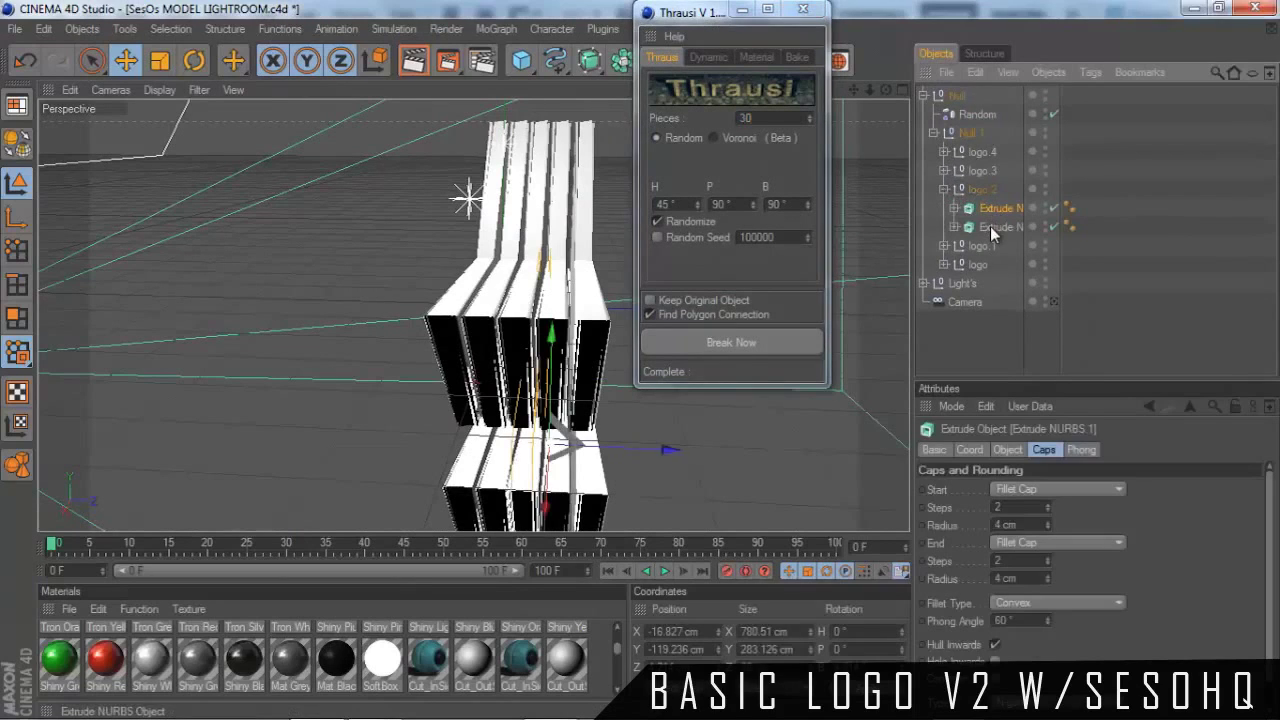
shift+click(990, 226)
click(742, 339)
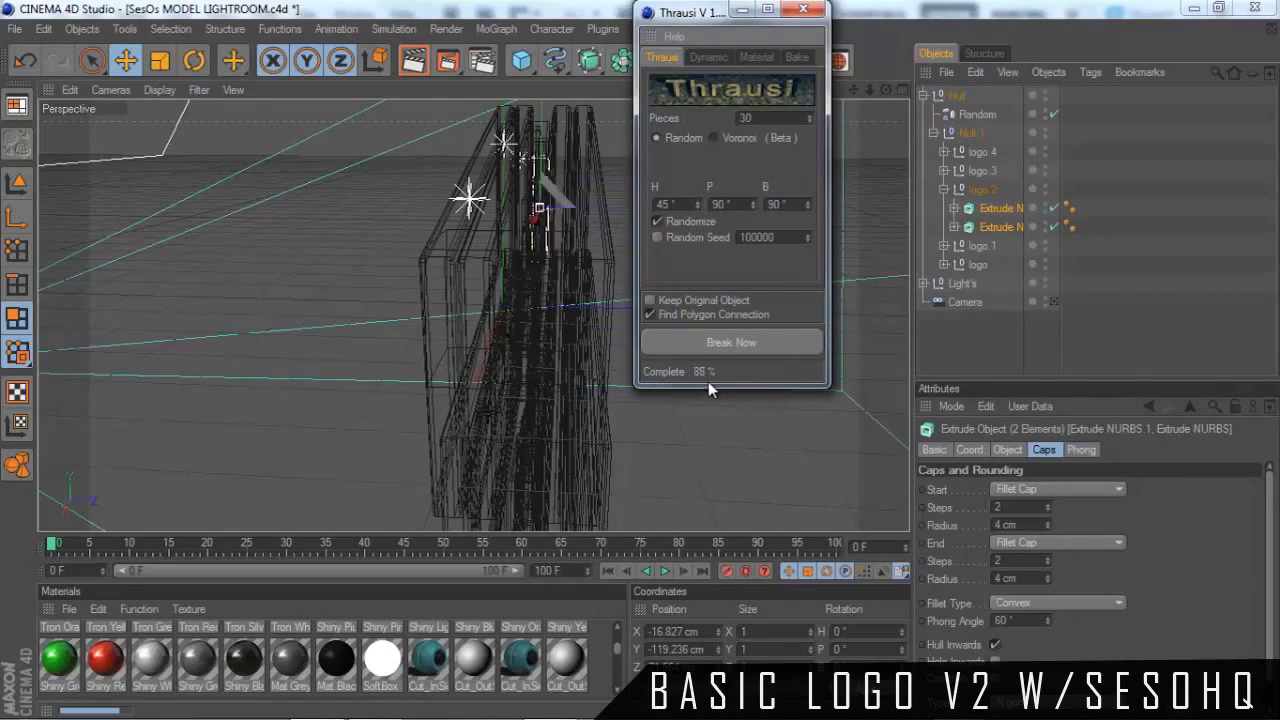
click(799, 14)
Enable the two fracture objects that came from breaking the logo.2 extrusions
drag(888, 92, 632, 360)
drag(887, 91, 645, 364)
click(1054, 96)
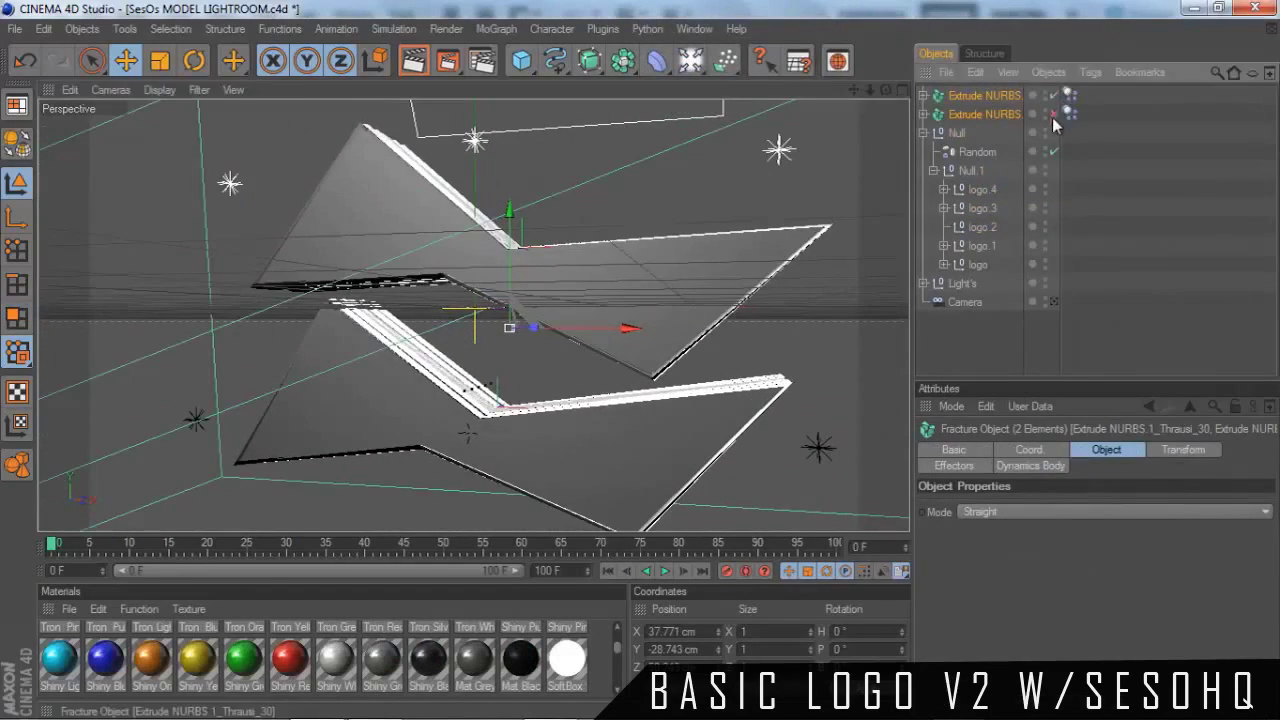
click(1053, 114)
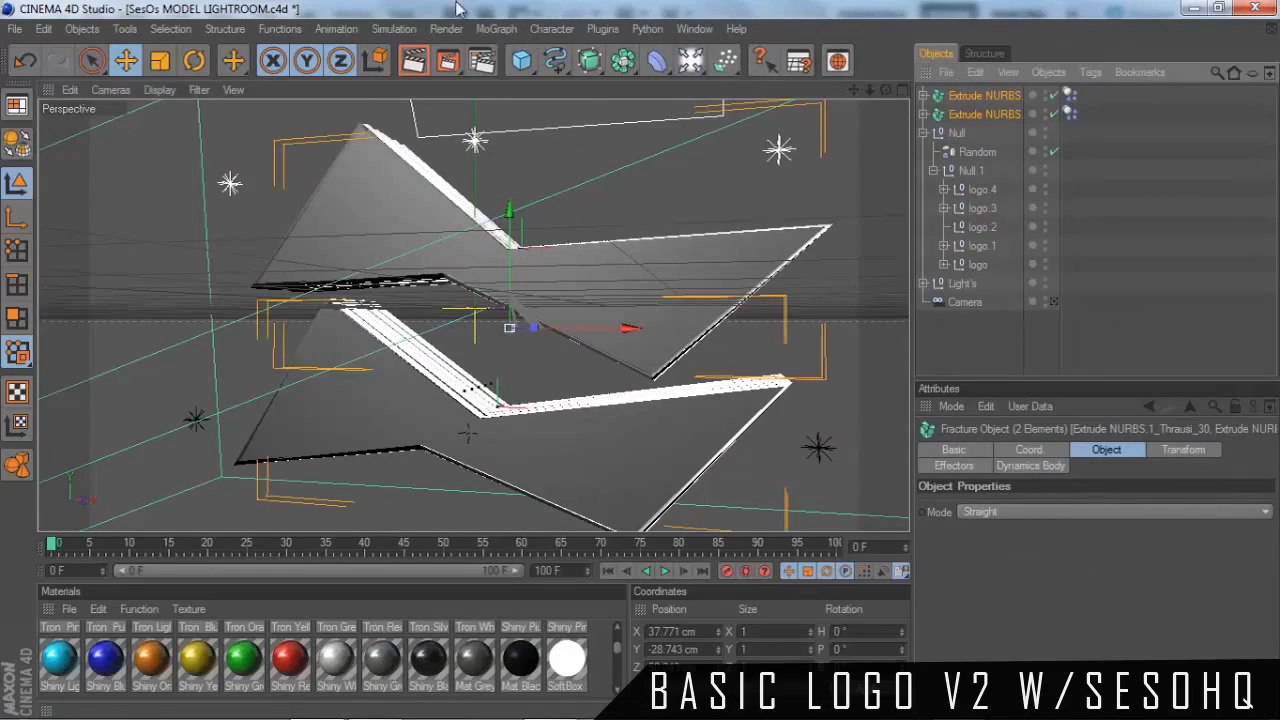
Add a MoGraph Random effector to the two selected fracture objects to scatter their pieces
click(495, 30)
mouse_move(560, 57)
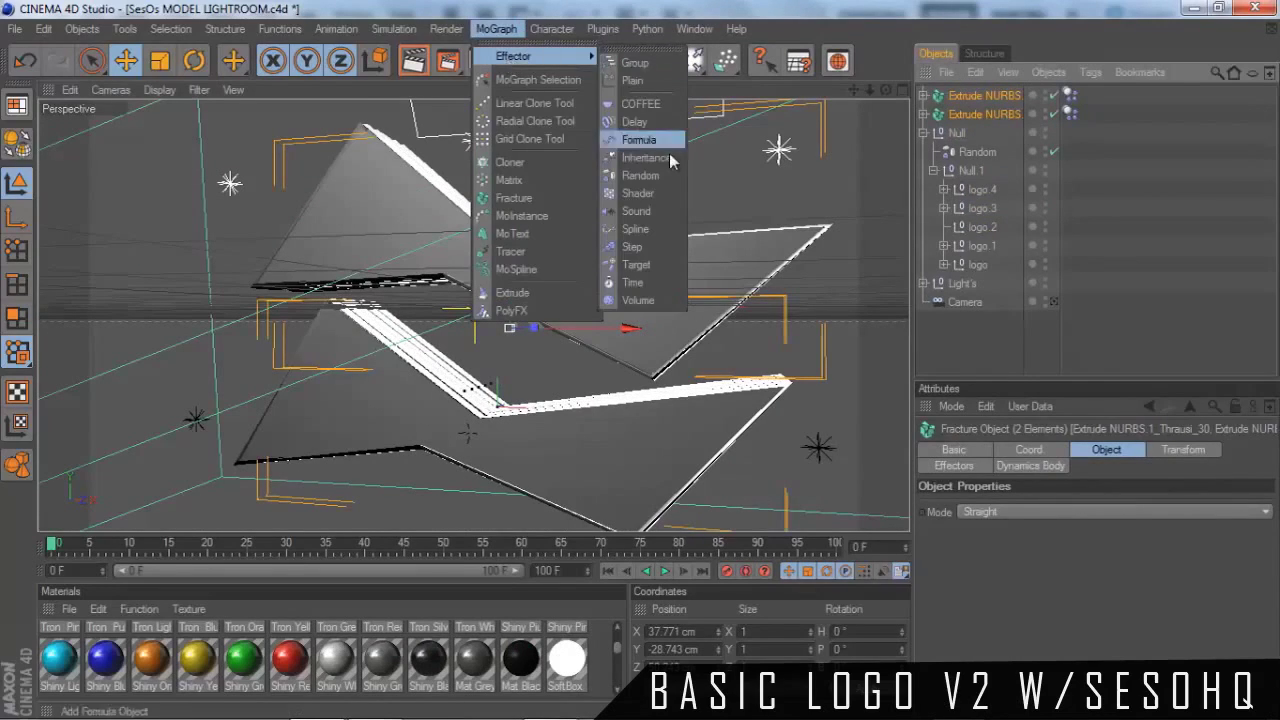
click(642, 175)
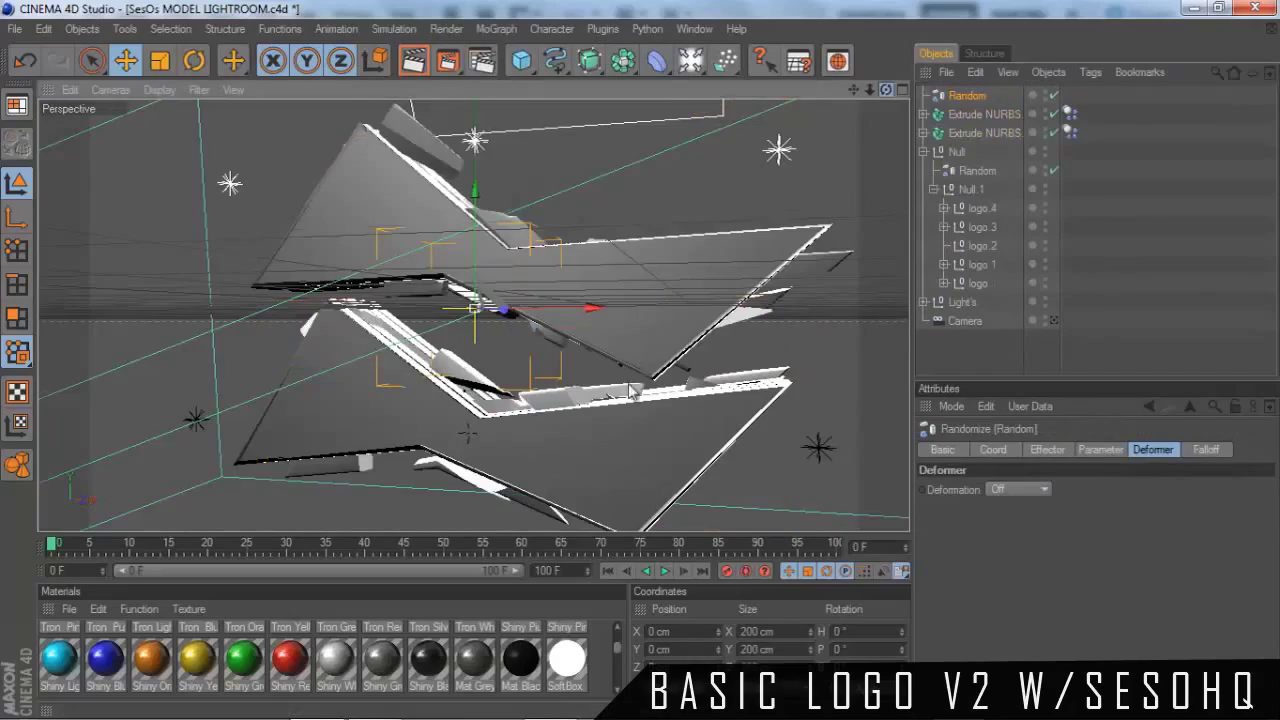
alt+drag(600, 460, 665, 378)
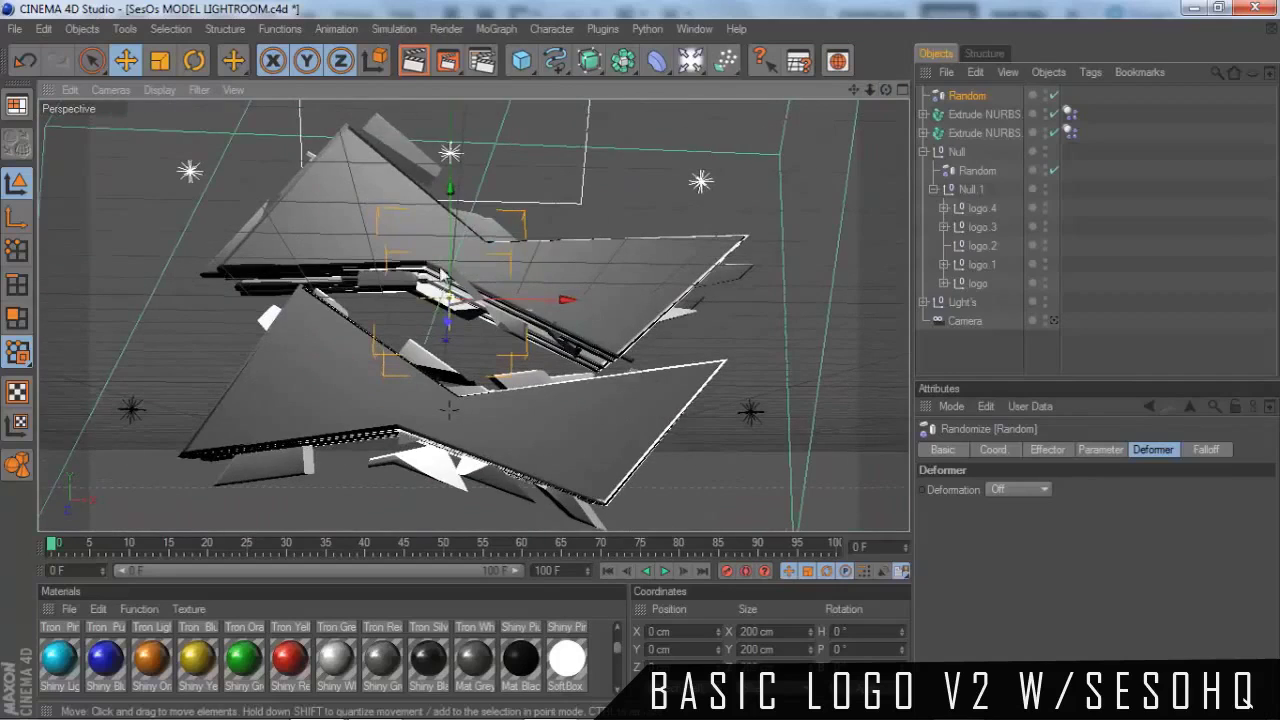
Scale the scattered fracture down so its pieces protrude less from the logo stack
key(t)
drag(515, 300, 641, 360)
drag(851, 89, 880, 102)
click(952, 115)
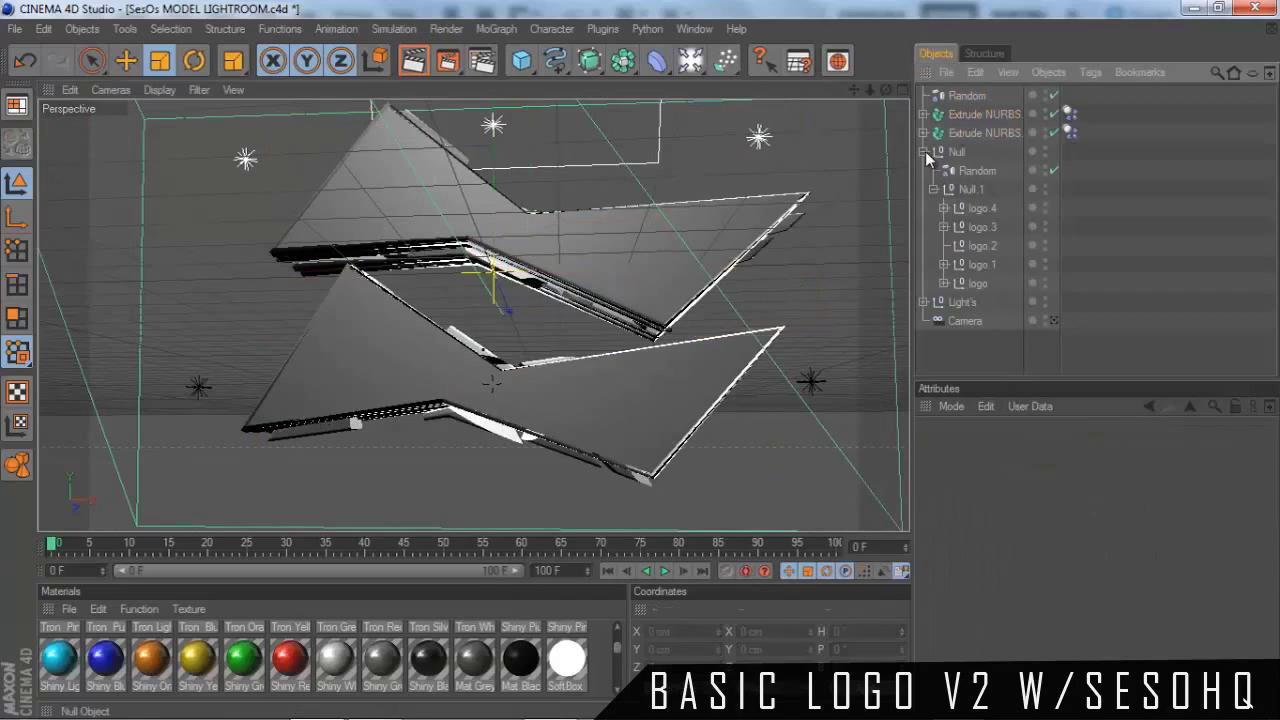
Collapse the outer null holding the logo copies and rename it logo
click(923, 151)
double_click(958, 151)
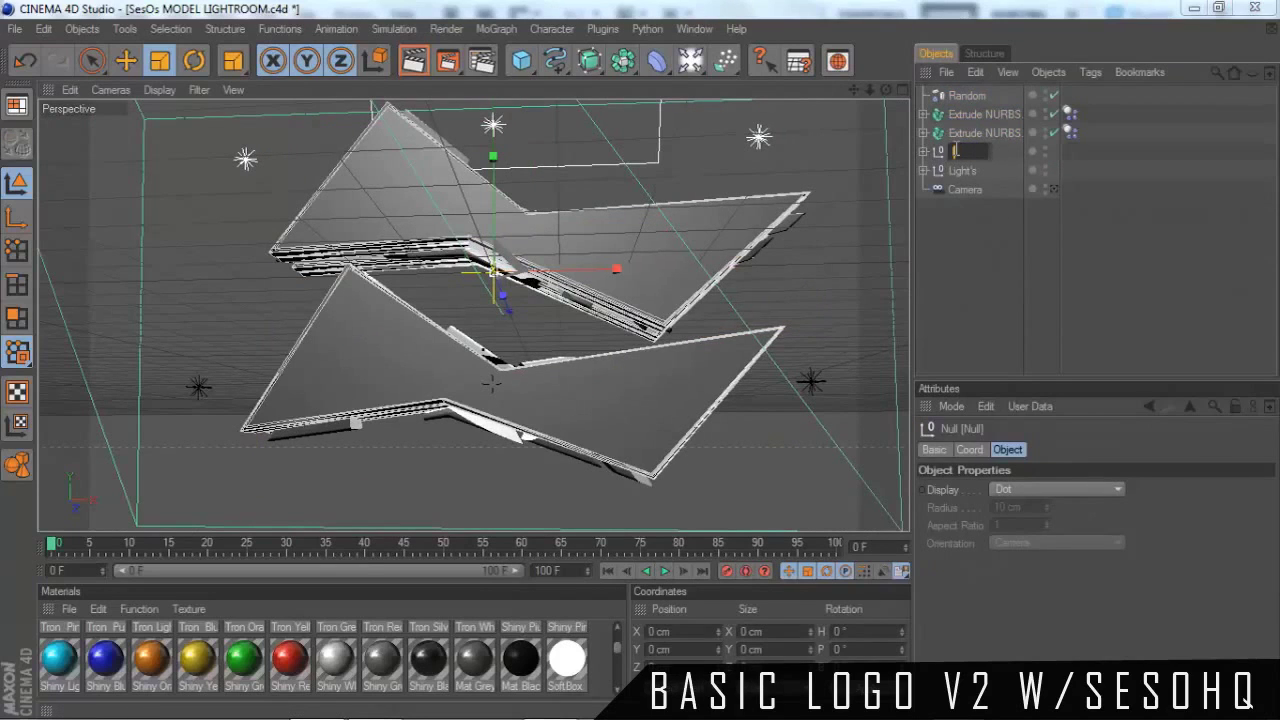
text(logo)
key(Return)
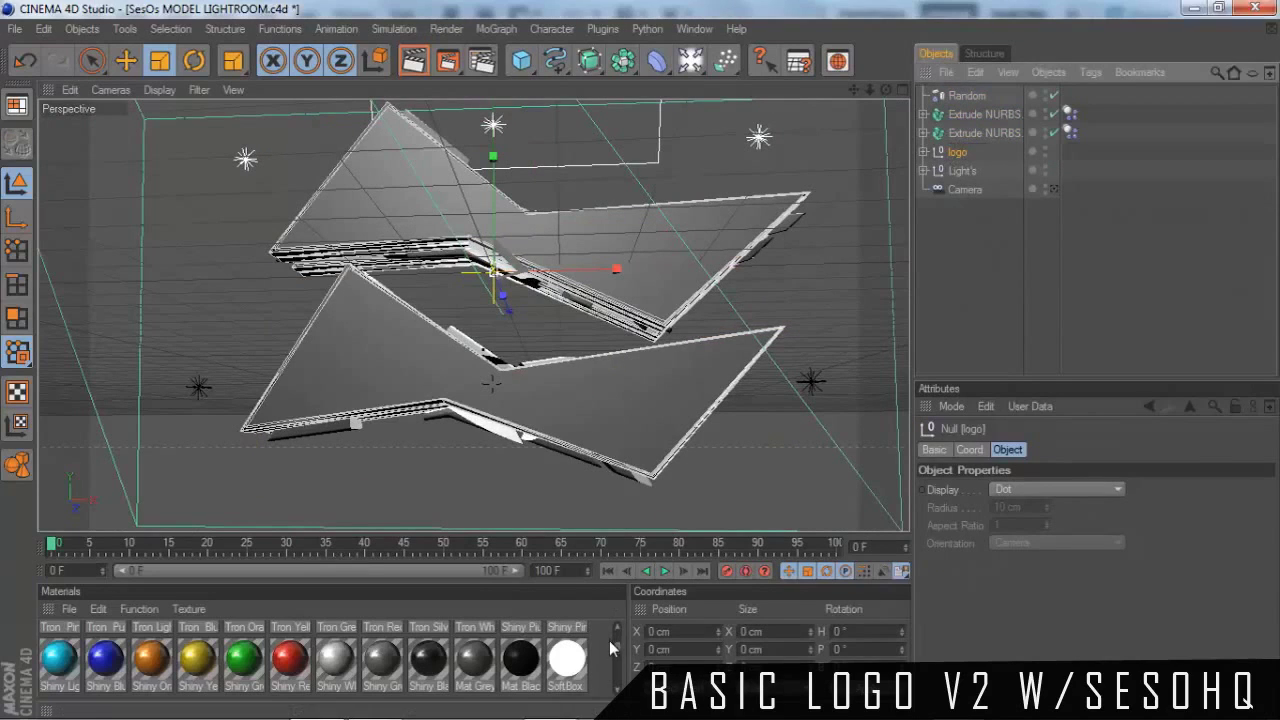
Apply the Tron Light Blue material to the logo null
scroll(609, 640, up, 3)
drag(615, 630, 615, 648)
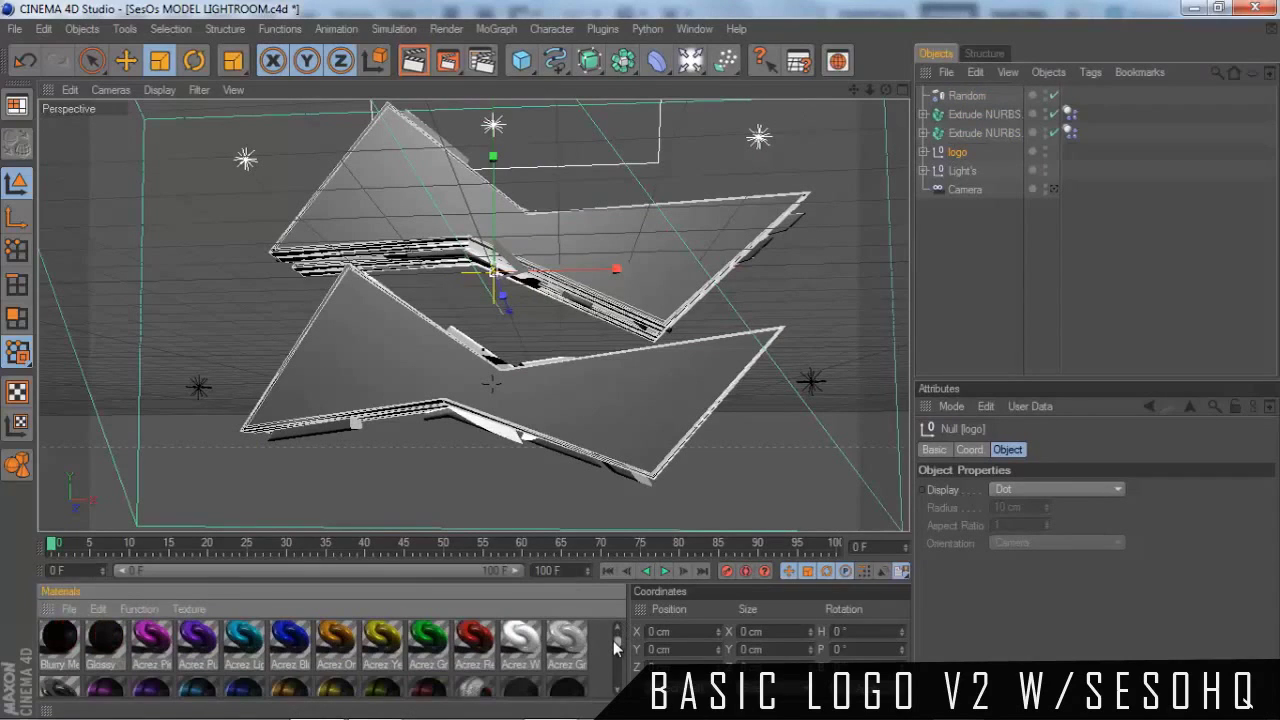
scroll(615, 695, down, 5)
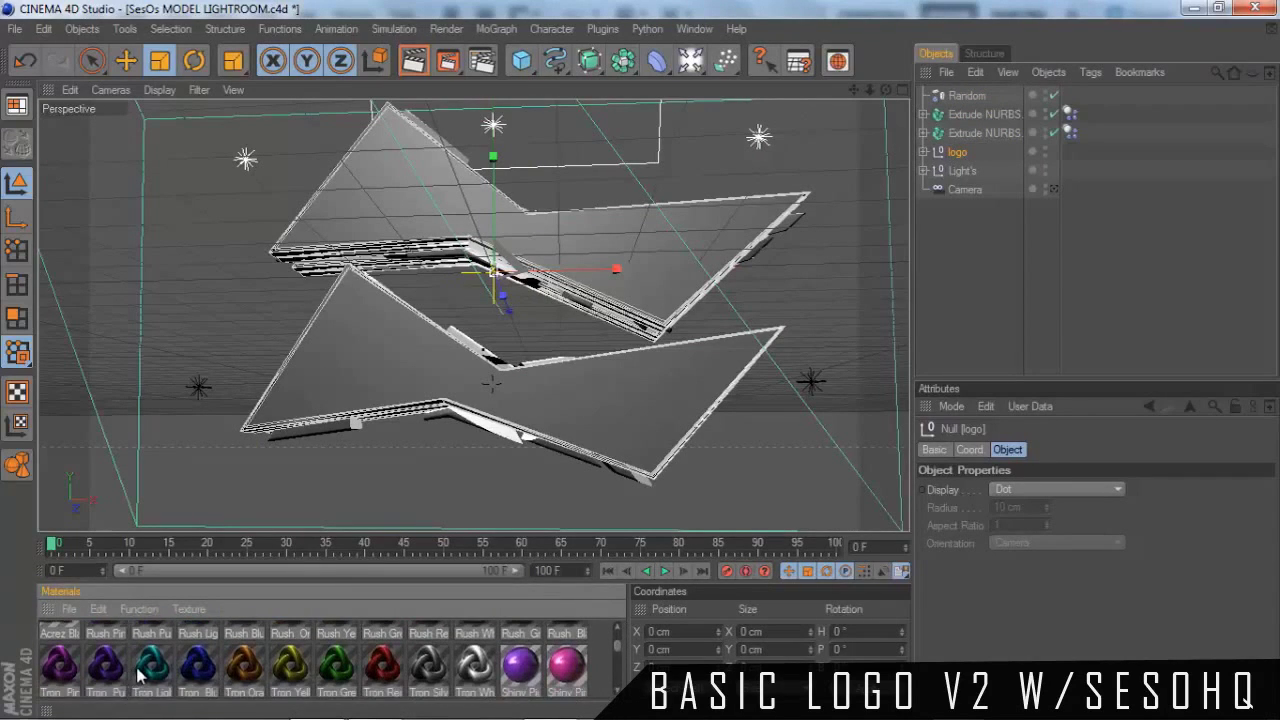
click(148, 668)
drag(968, 152, 964, 156)
click(957, 154)
drag(855, 91, 638, 360)
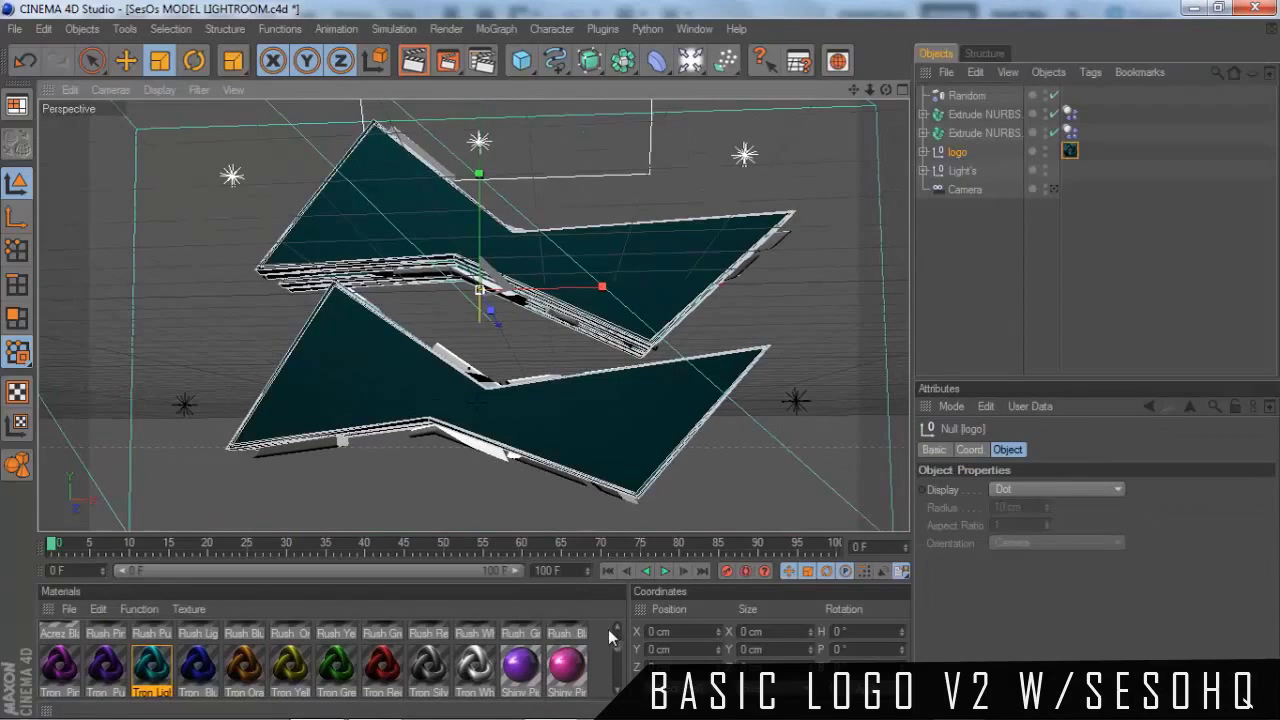
scroll(617, 627, up, 3)
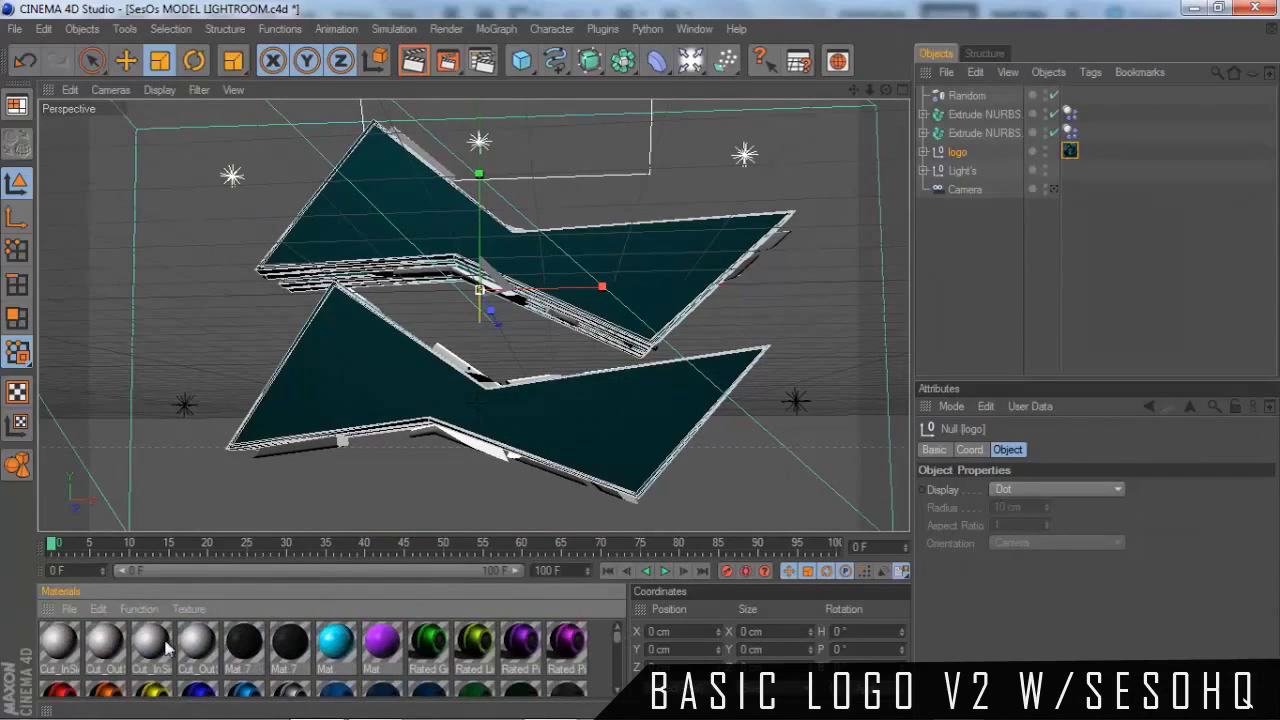
double_click(60, 645)
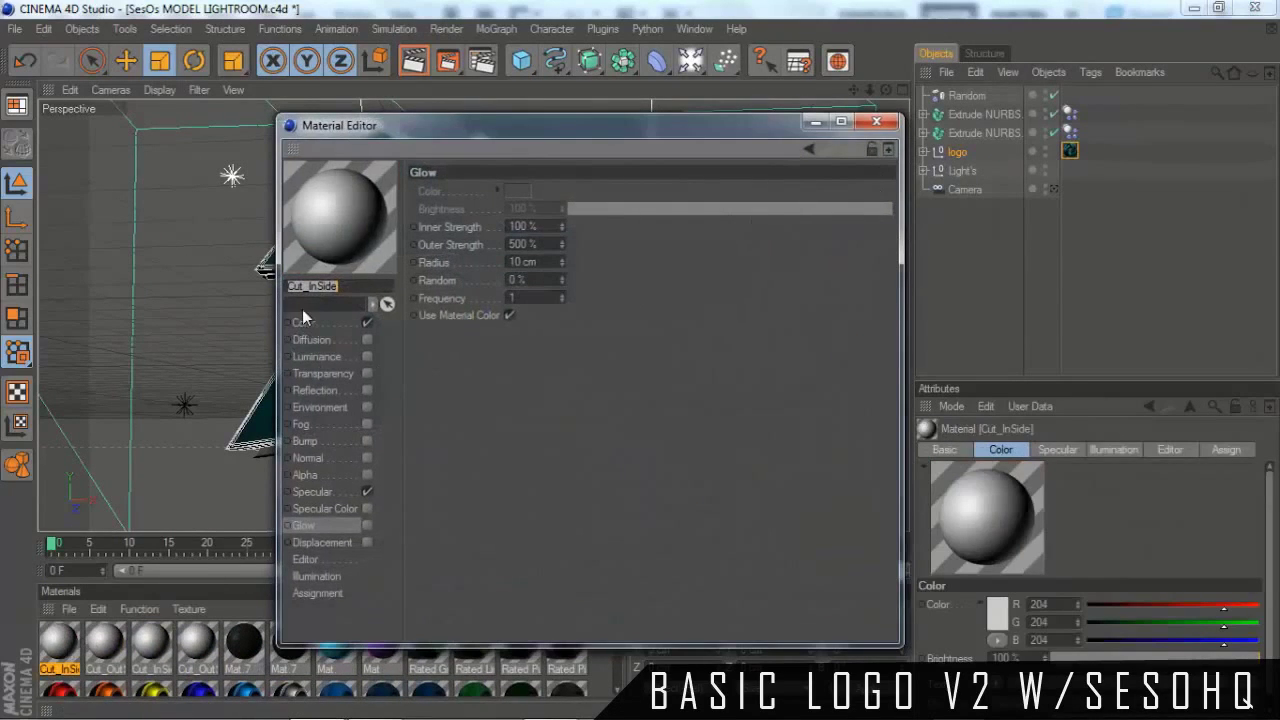
drag(419, 130, 557, 122)
click(474, 319)
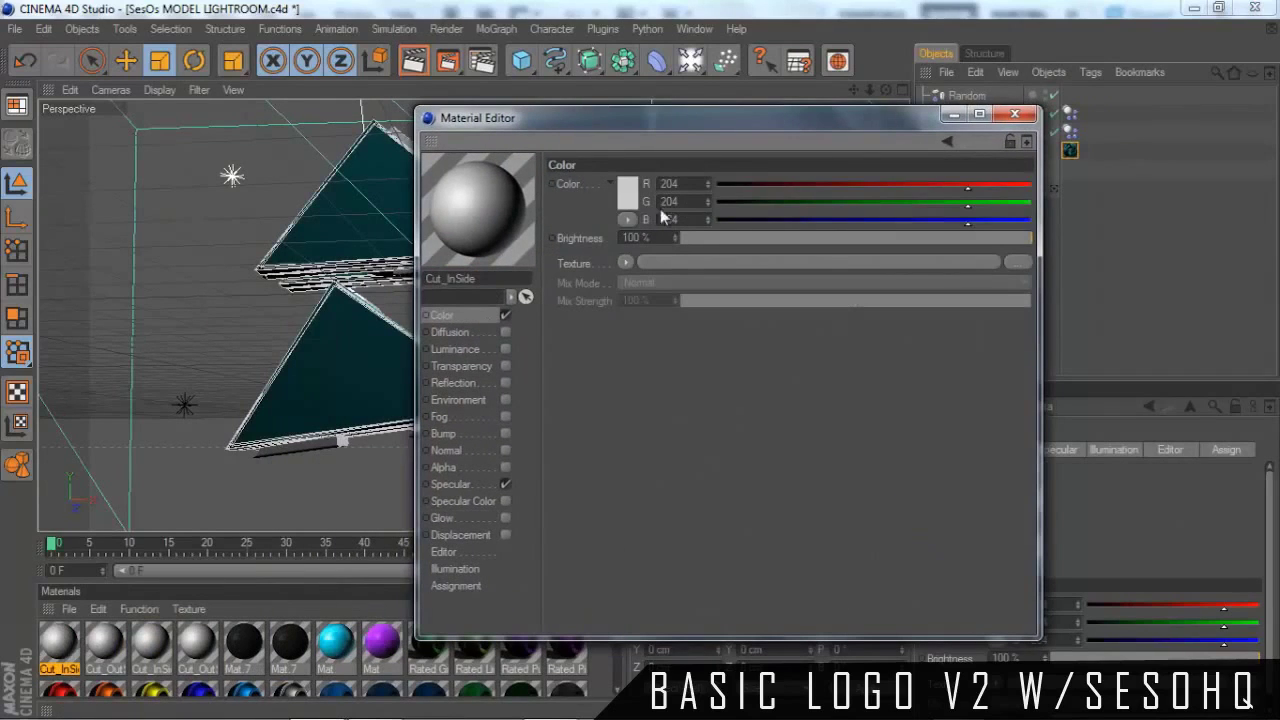
click(1013, 116)
Apply the Tron White material to both fracture objects
scroll(618, 648, down, 3)
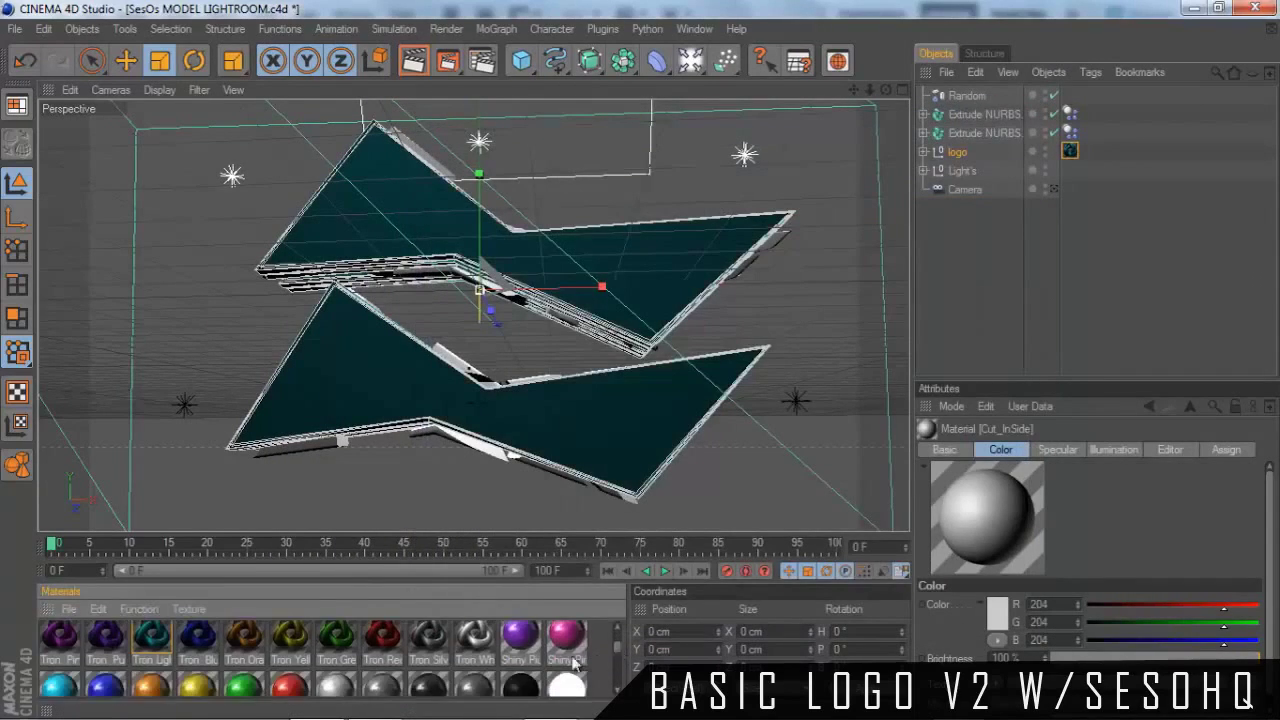
click(476, 643)
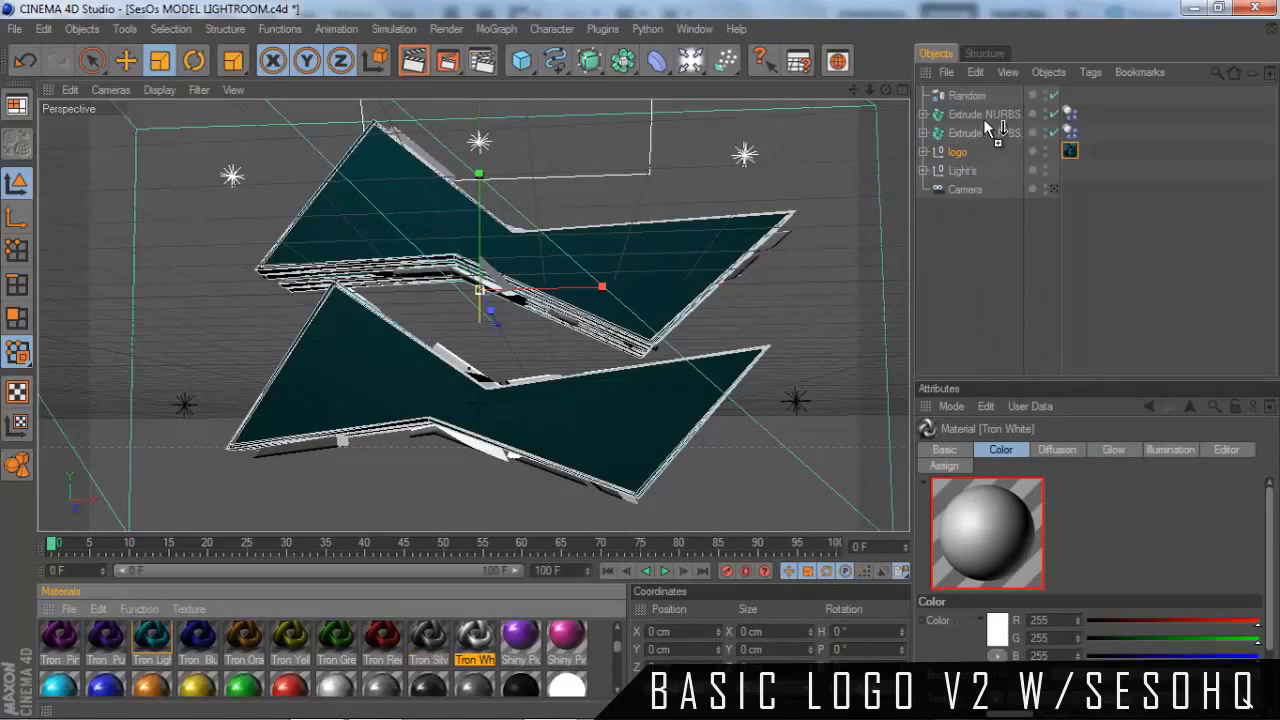
drag(985, 123, 983, 115)
ctrl+drag(1089, 113, 1092, 132)
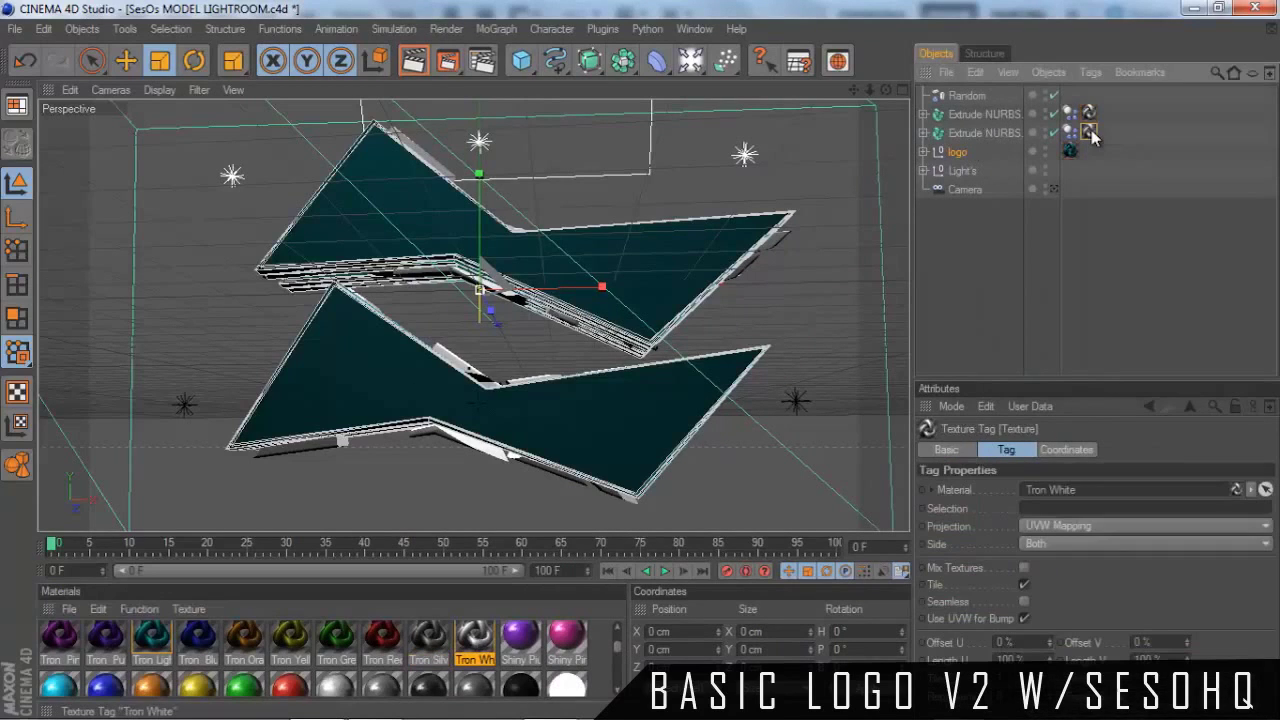
Set the first Cut_InSide material's color to the logo's dark teal (R 9, G 52, B 52), sampled from the viewport
click(160, 645)
drag(619, 644, 618, 633)
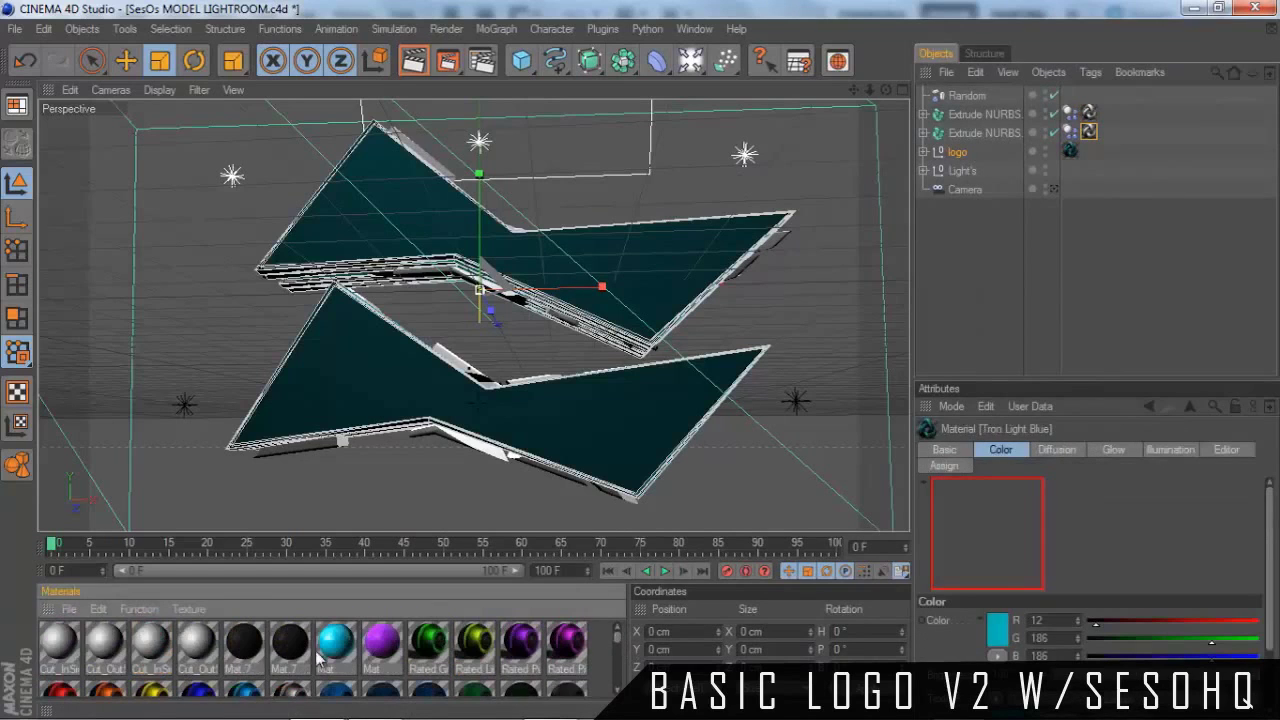
double_click(56, 652)
drag(539, 115, 770, 105)
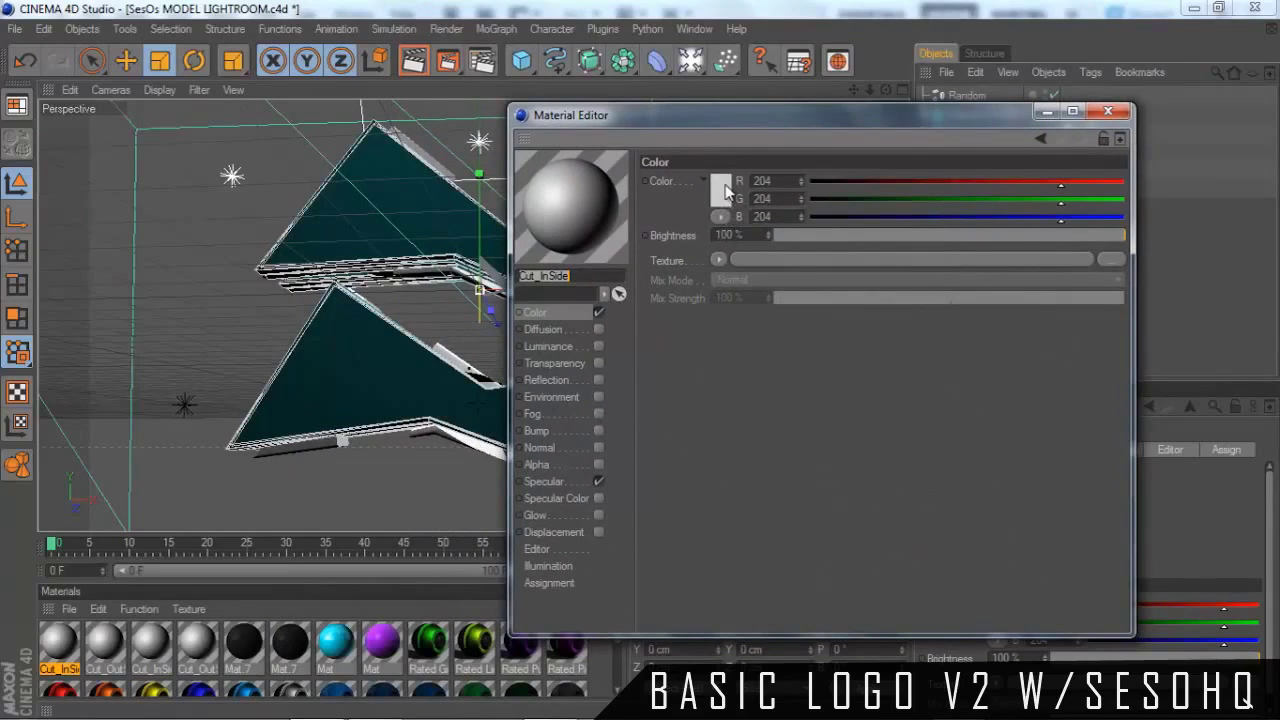
click(720, 187)
click(683, 250)
click(417, 199)
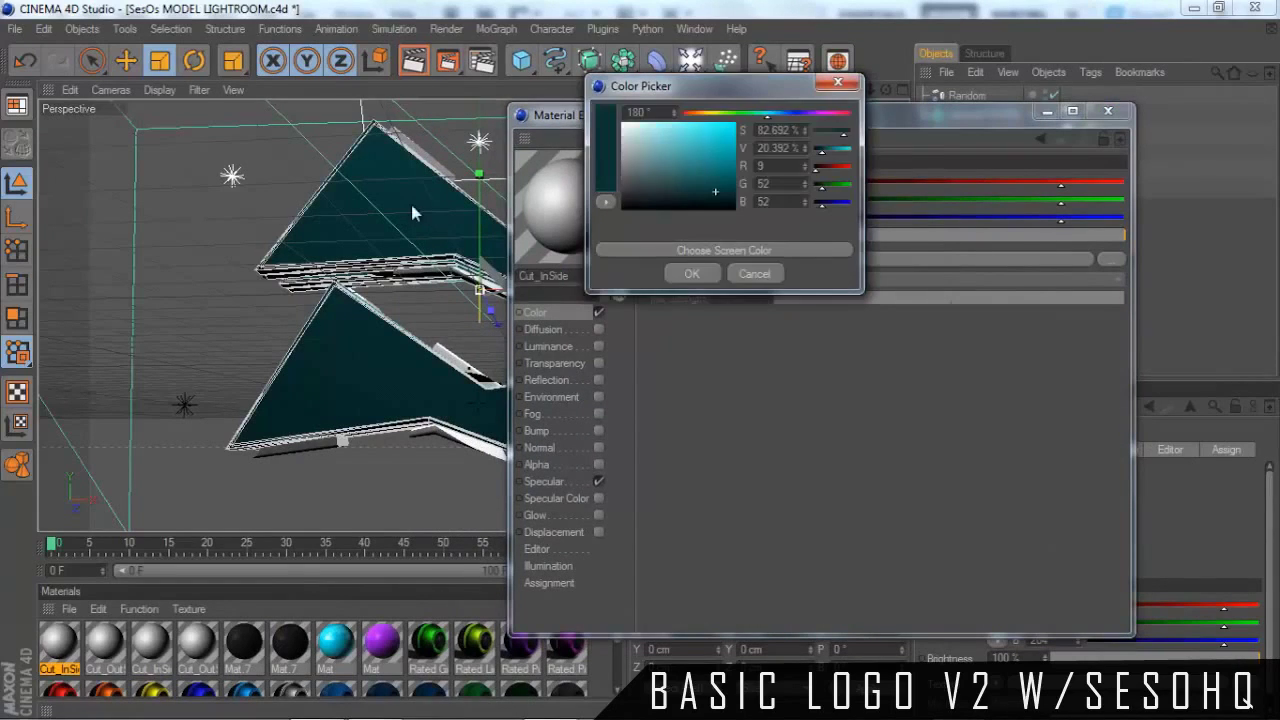
click(701, 272)
Enable Luminance at 10% brightness and Reflection at 5% brightness on the first Cut_InSide material
click(561, 347)
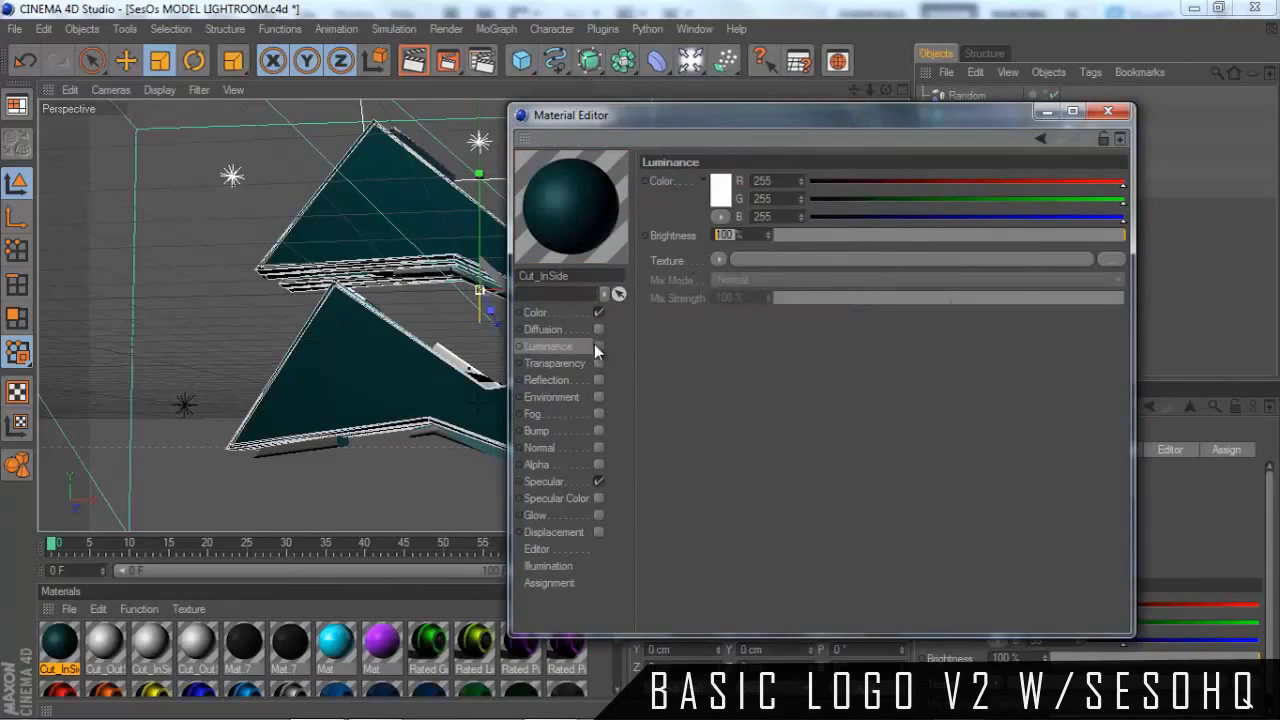
click(598, 346)
click(737, 234)
text(10)
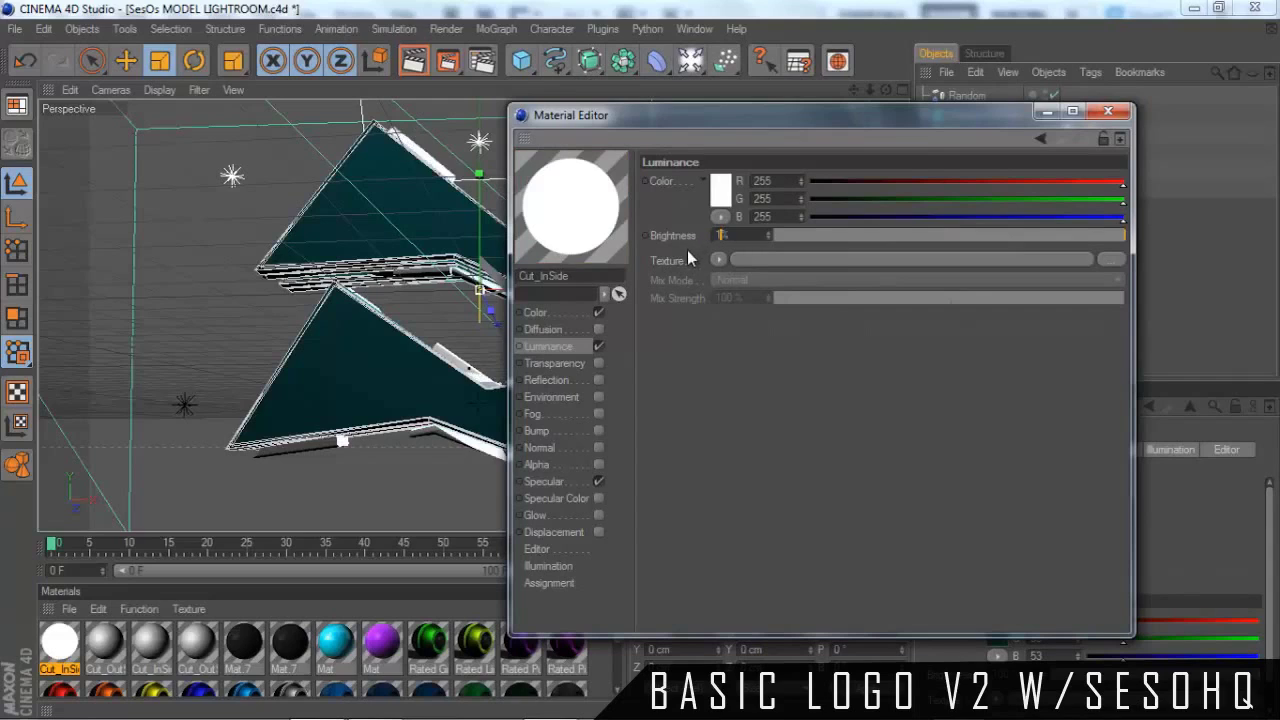
click(548, 380)
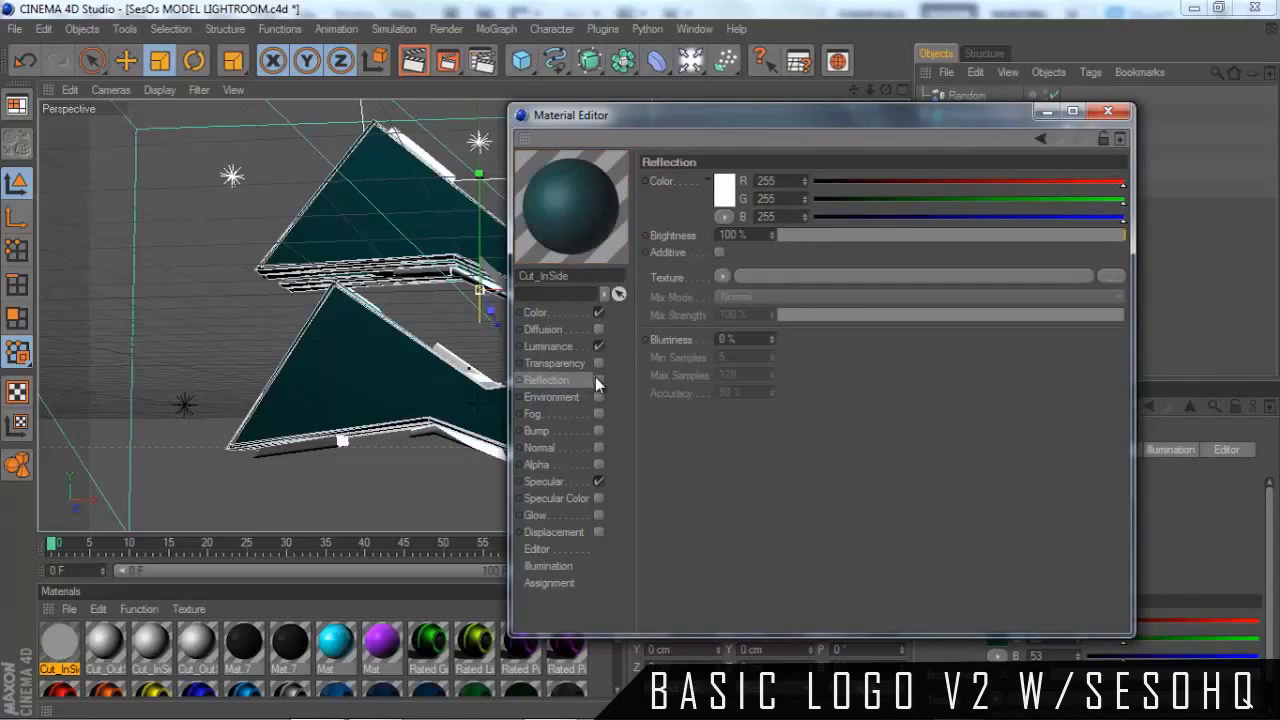
click(737, 236)
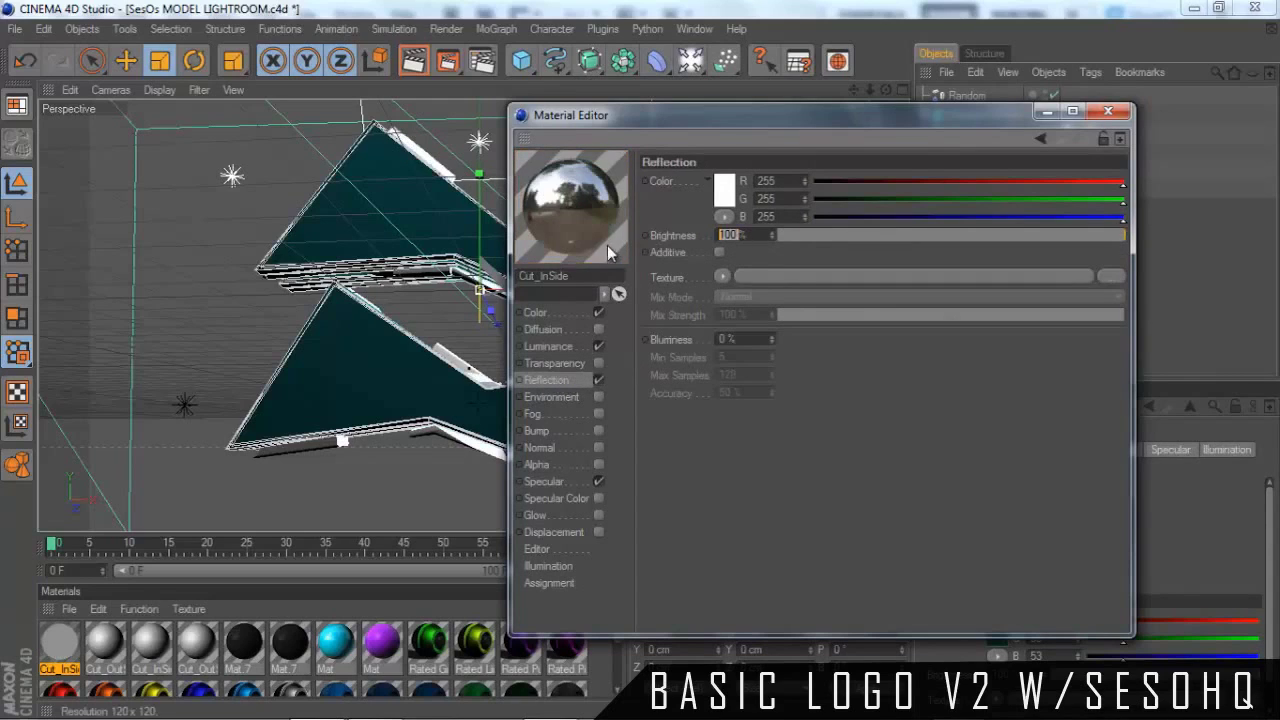
Switch the material preview to Object (Soft Shadow) and enable Glow with 25% inner and 25% outer strength
click(549, 515)
right_click(571, 204)
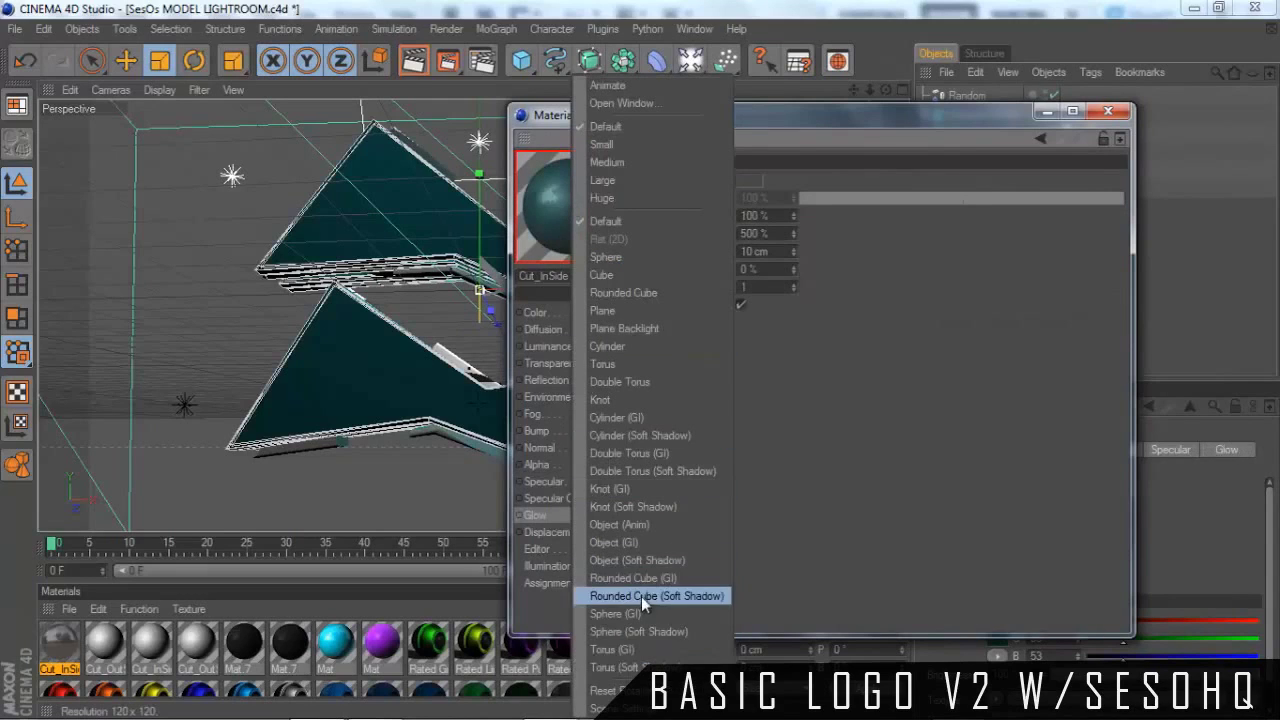
click(651, 560)
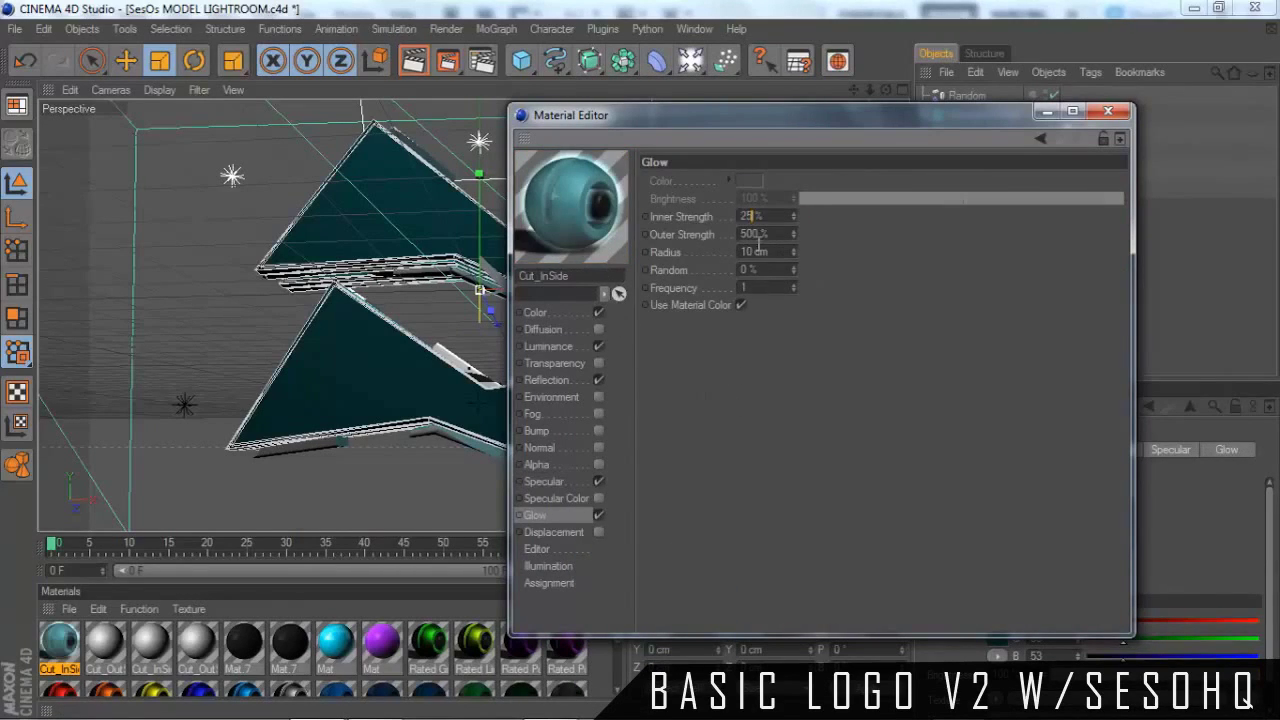
double_click(758, 234)
text(250)
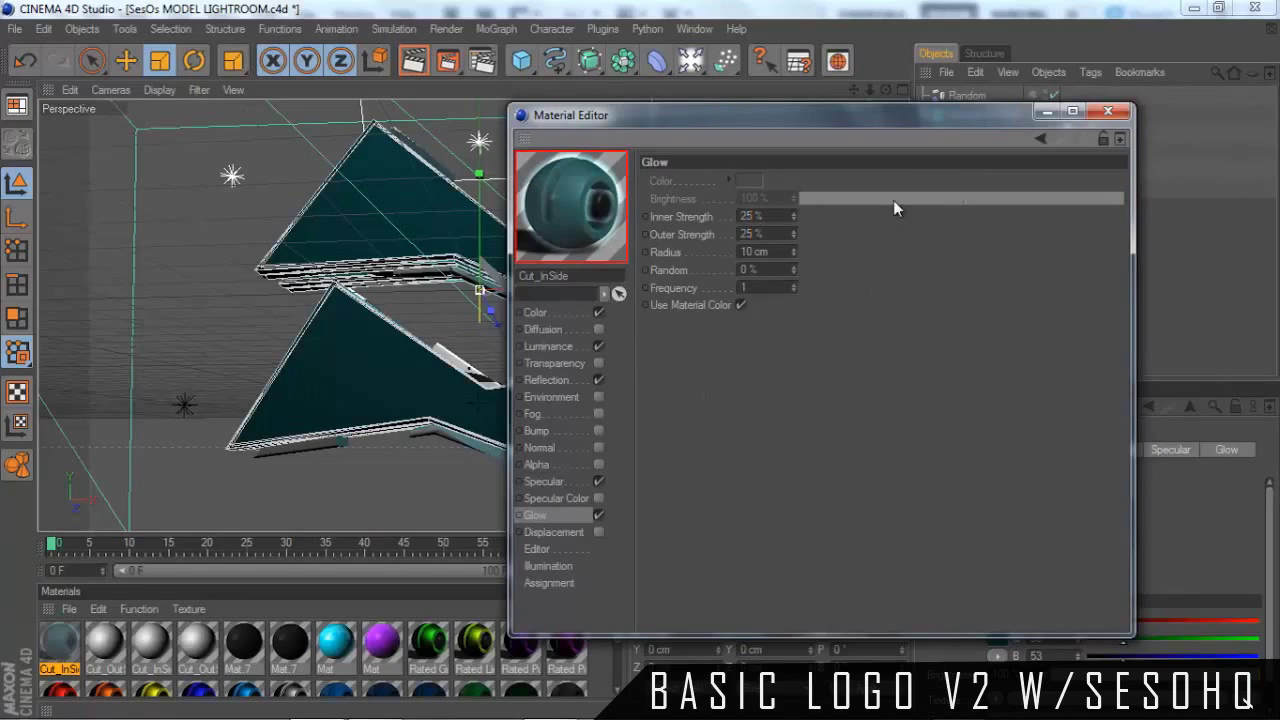
click(1108, 111)
Set the second Cut_InSide material's color to a darker teal (R 6, G 36, B 36) sampled from the viewport
click(168, 645)
double_click(168, 645)
click(320, 323)
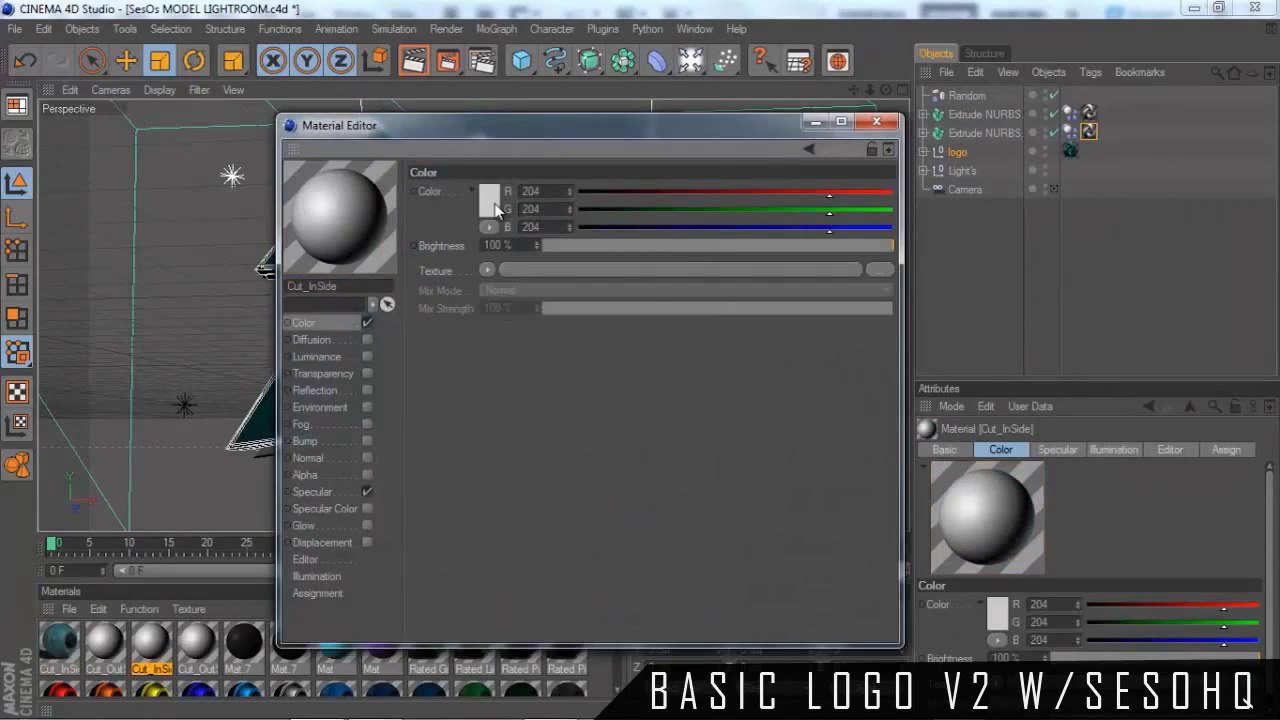
click(492, 203)
click(475, 269)
click(268, 430)
click(467, 293)
Enable Reflection with reduced brightness and Luminance at 5% brightness on the second Cut_InSide material
click(328, 360)
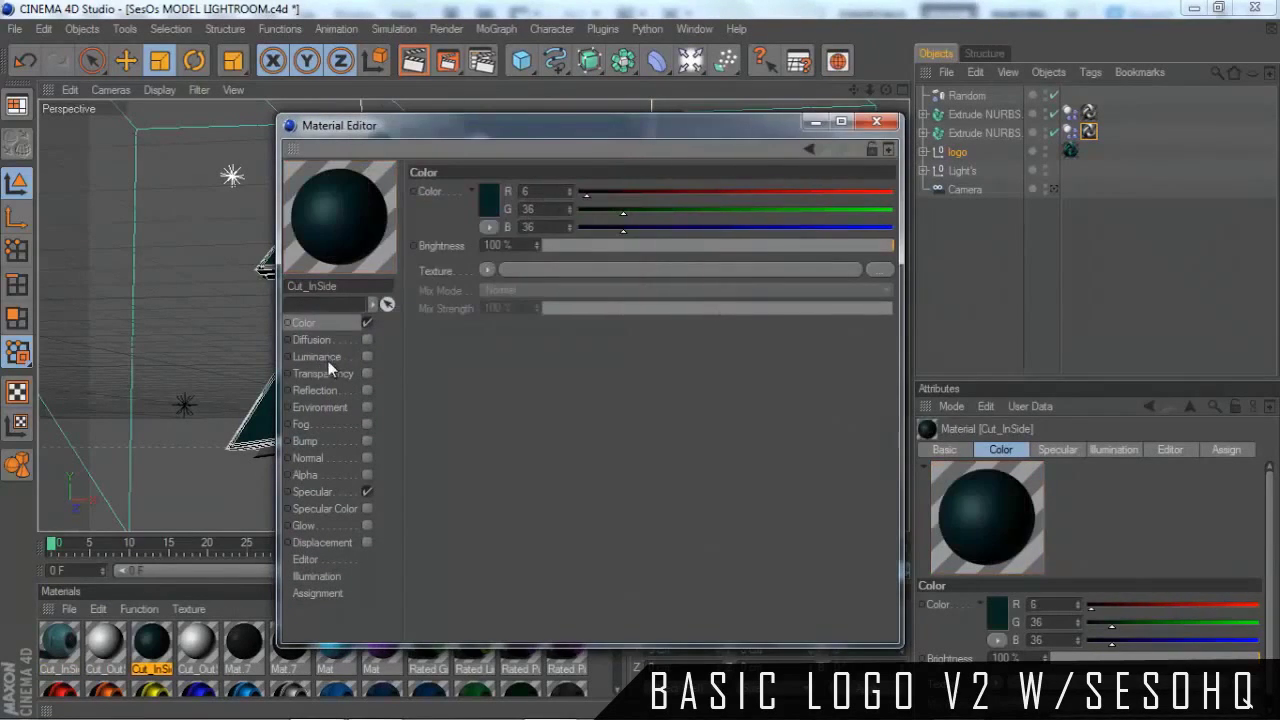
click(328, 376)
click(338, 391)
click(367, 390)
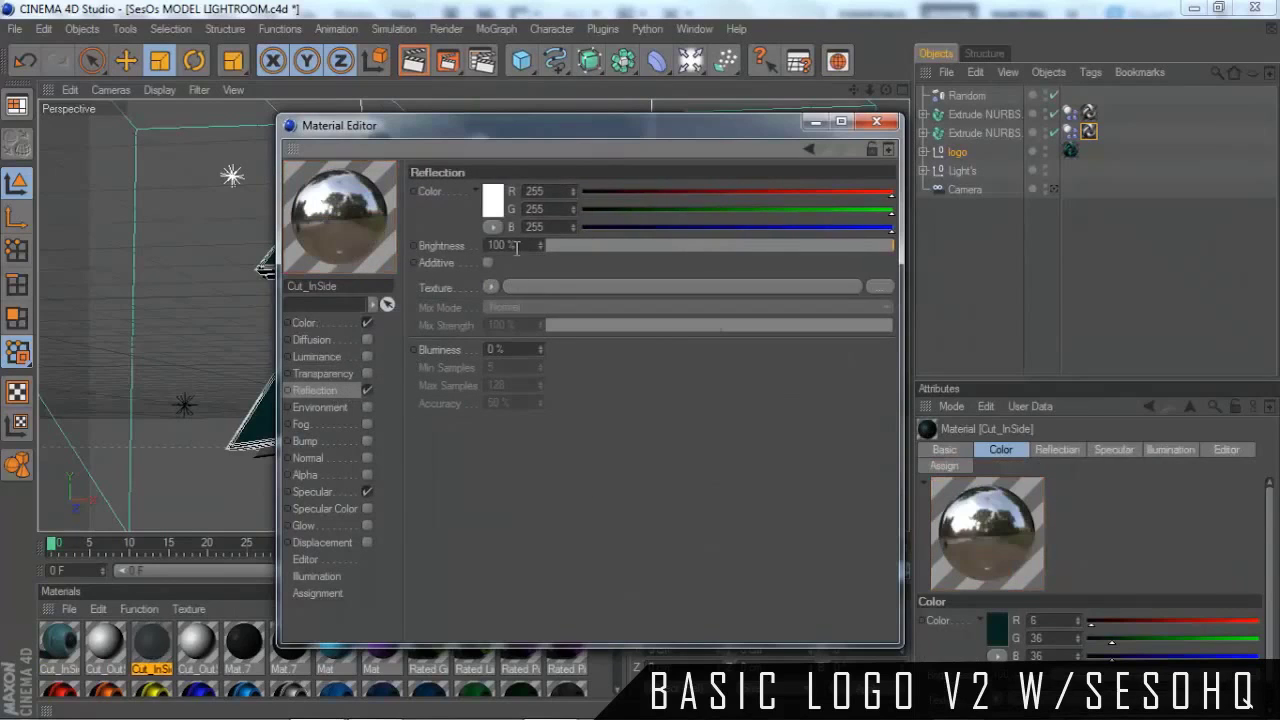
click(500, 245)
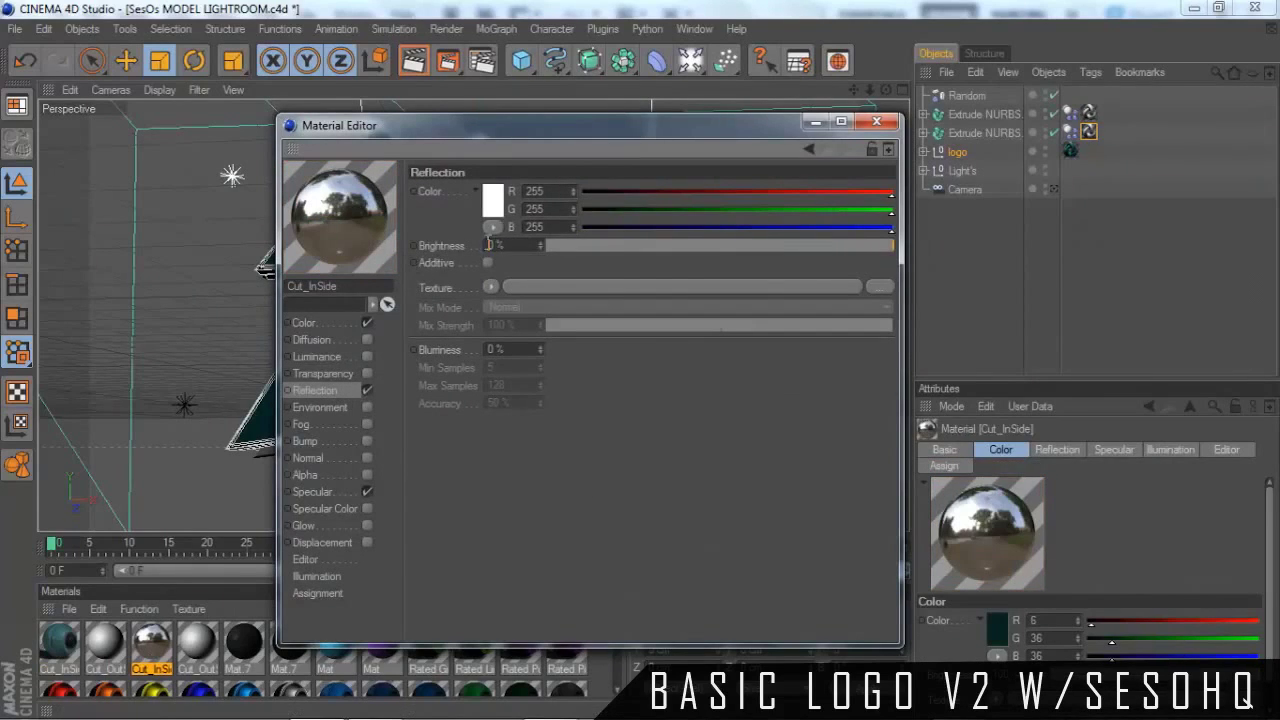
click(322, 357)
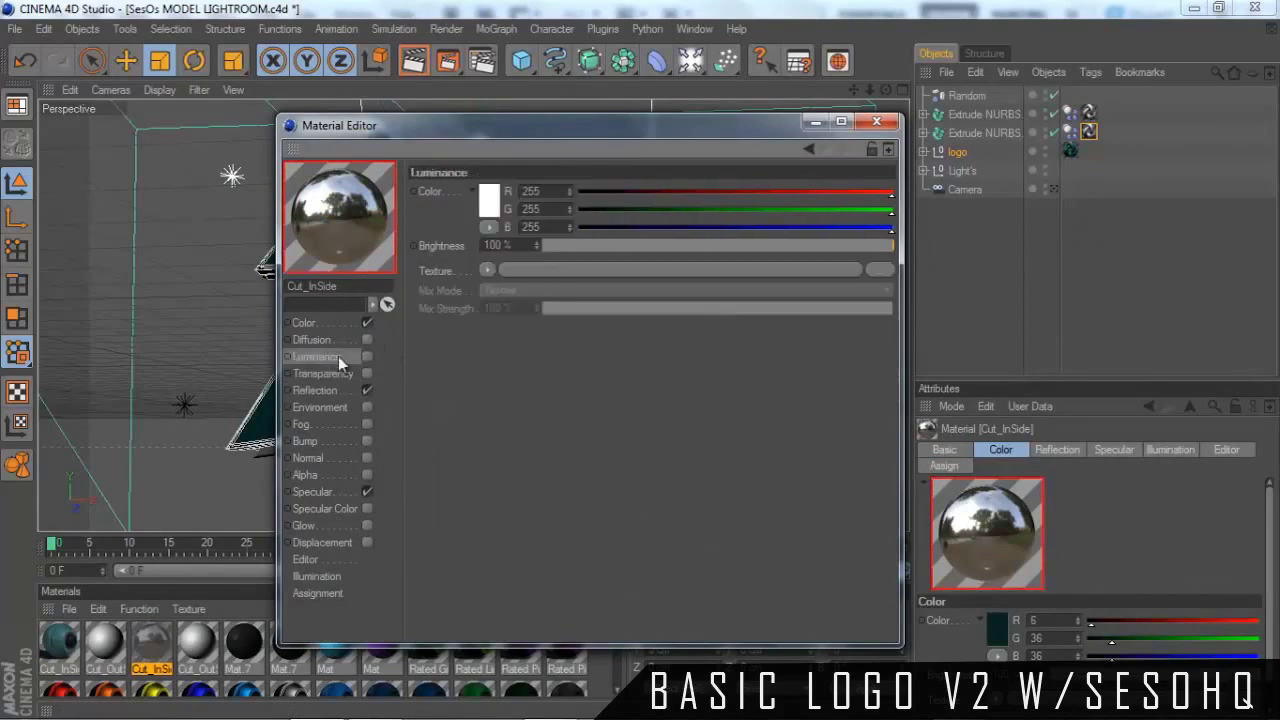
click(367, 356)
text(5)
key(Return)
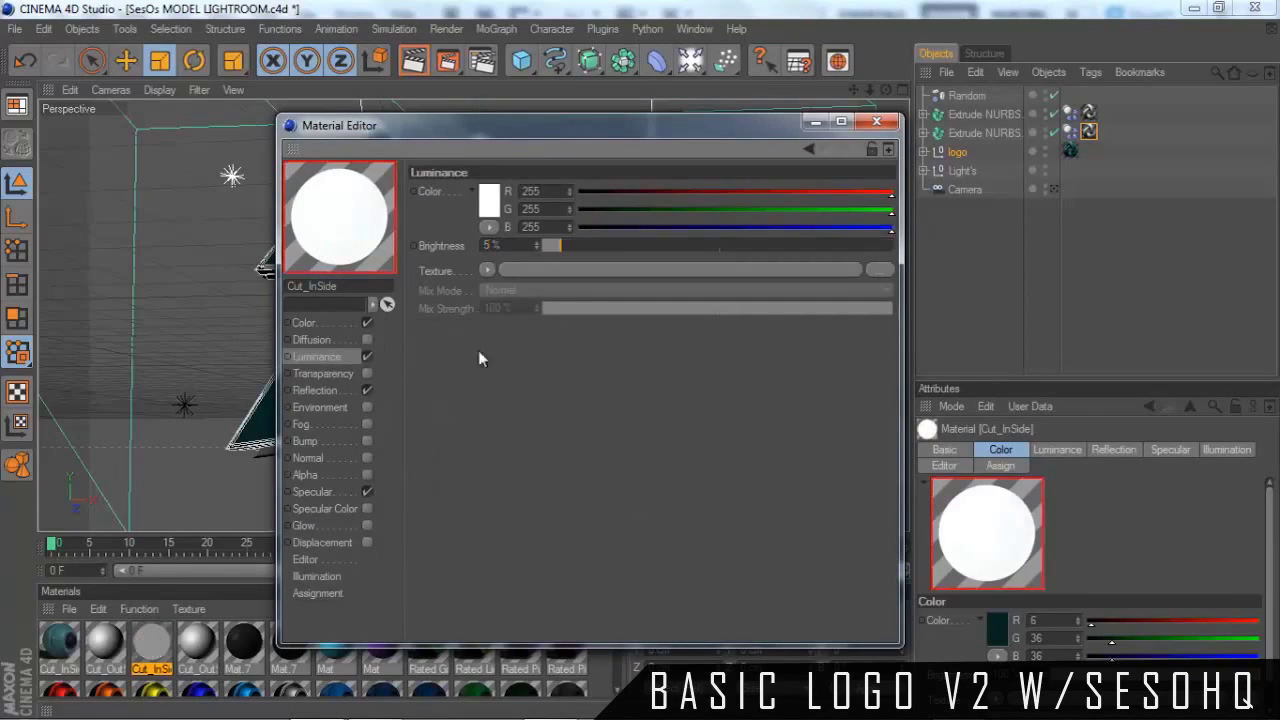
Enable Glow at 25% inner and 25% outer strength on the second Cut_InSide material, with its preview set to Object (Soft Shadow)
click(329, 525)
click(367, 525)
right_click(354, 228)
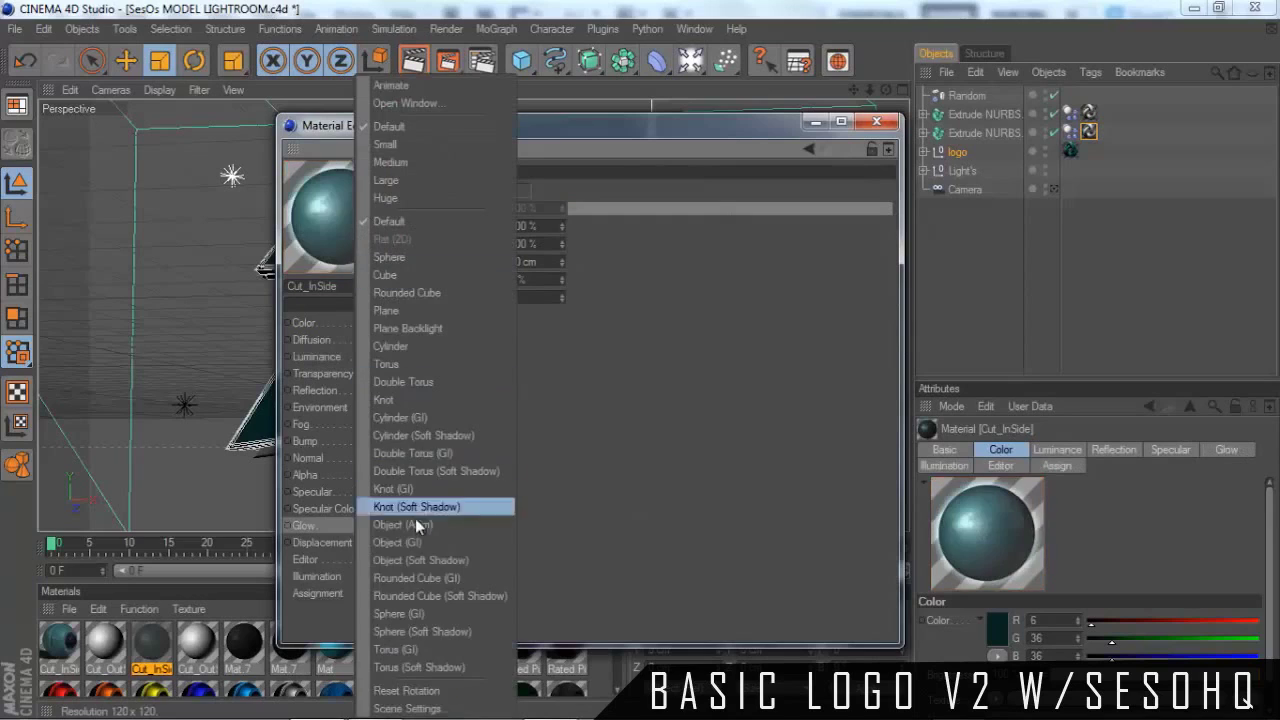
click(418, 562)
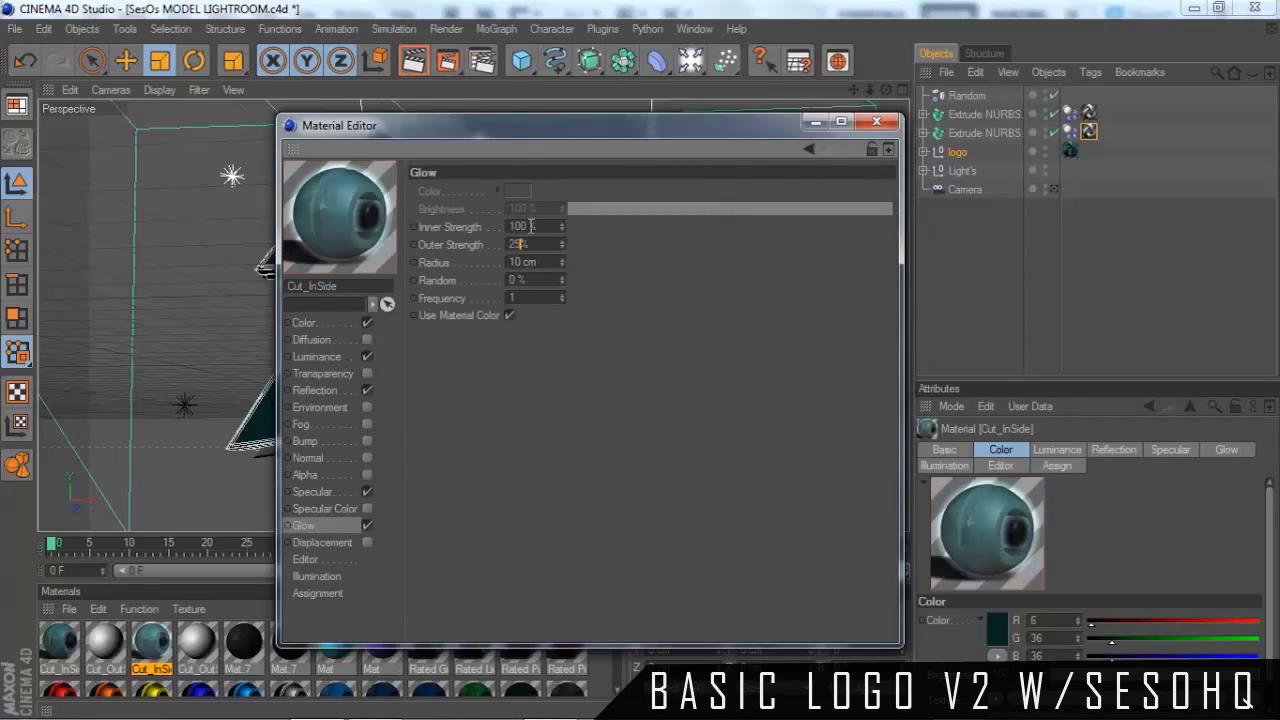
double_click(529, 226)
text(25)
key(Return)
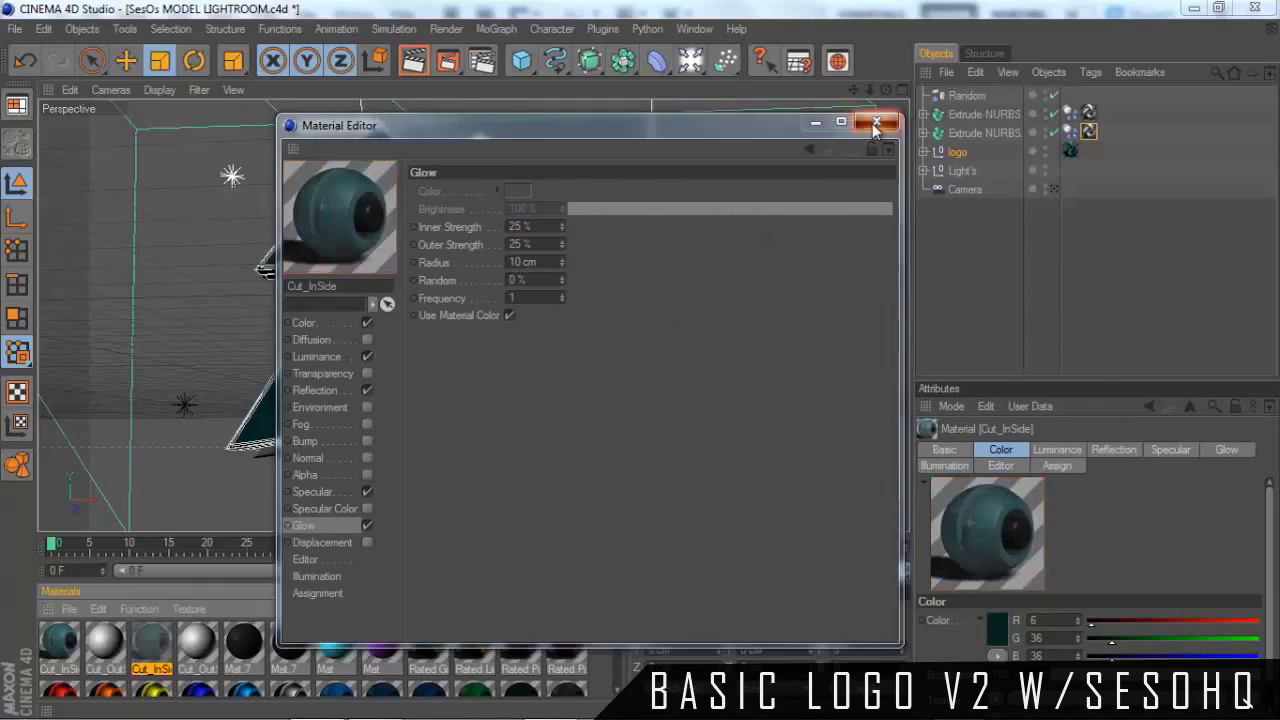
click(875, 123)
Examine the textured logo stack from several angles to find a suitable view for rendering
alt+drag(621, 425, 805, 264)
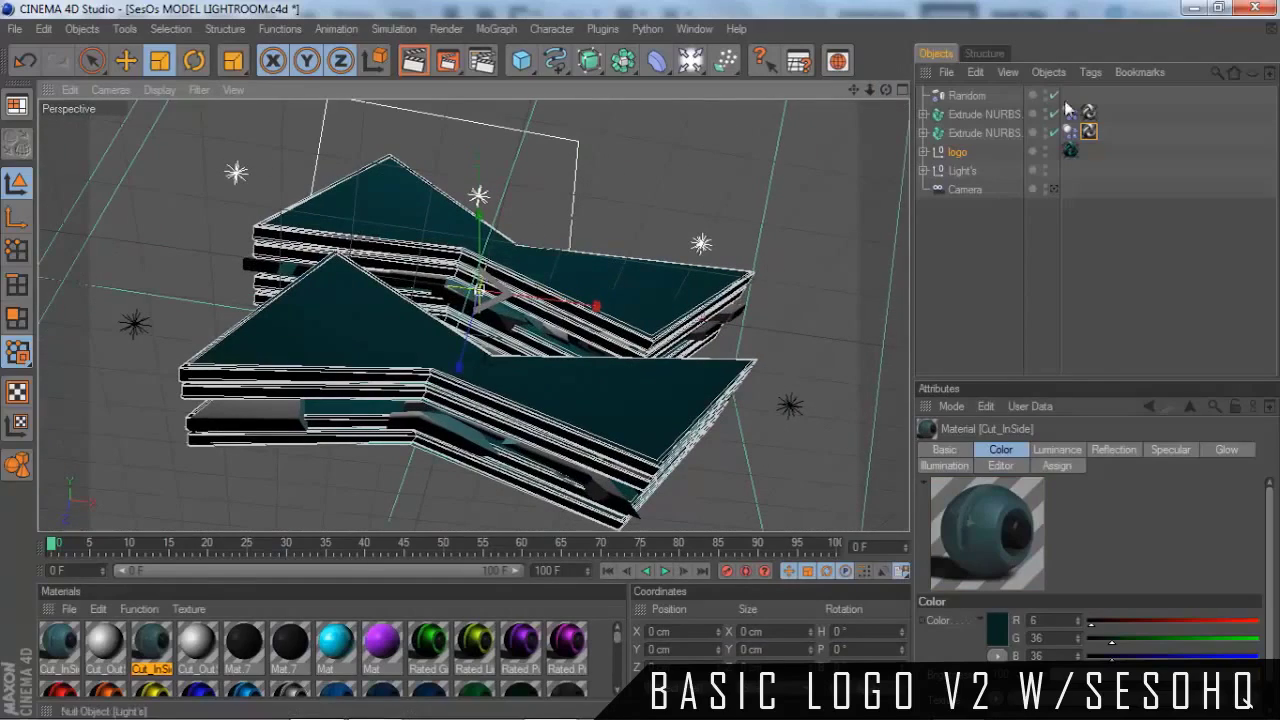
click(1069, 151)
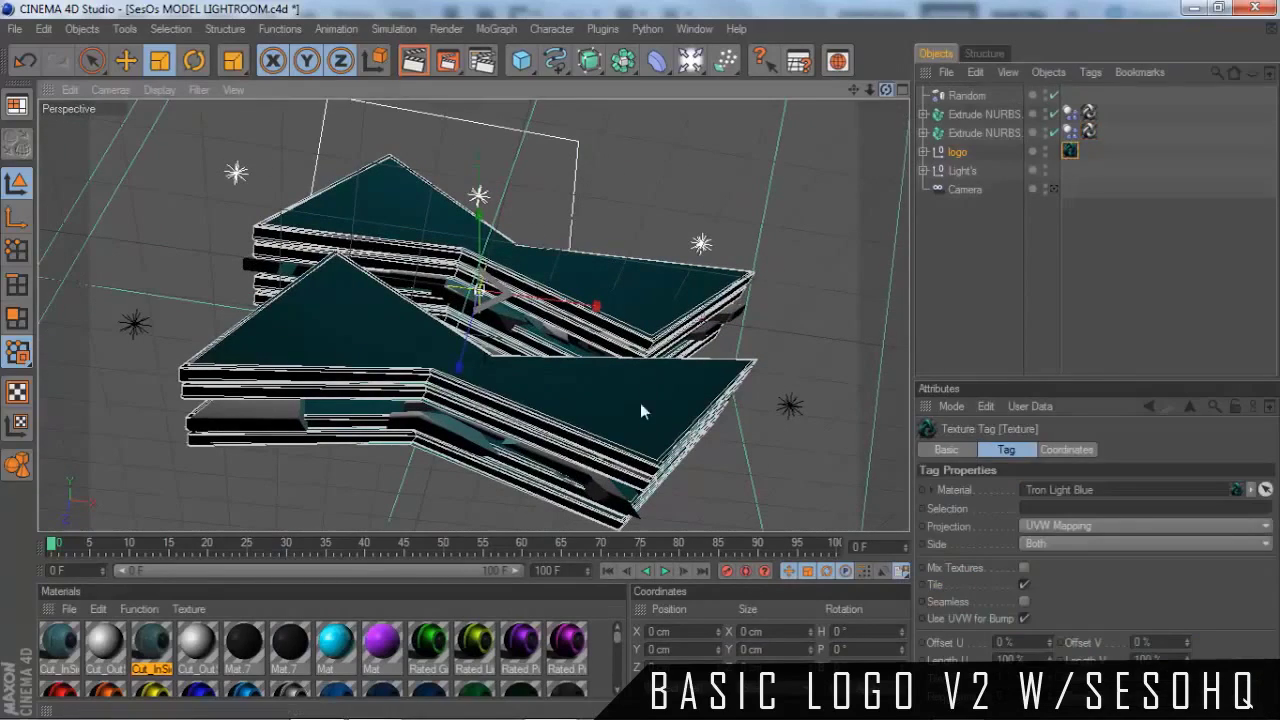
alt+drag(641, 419, 517, 285)
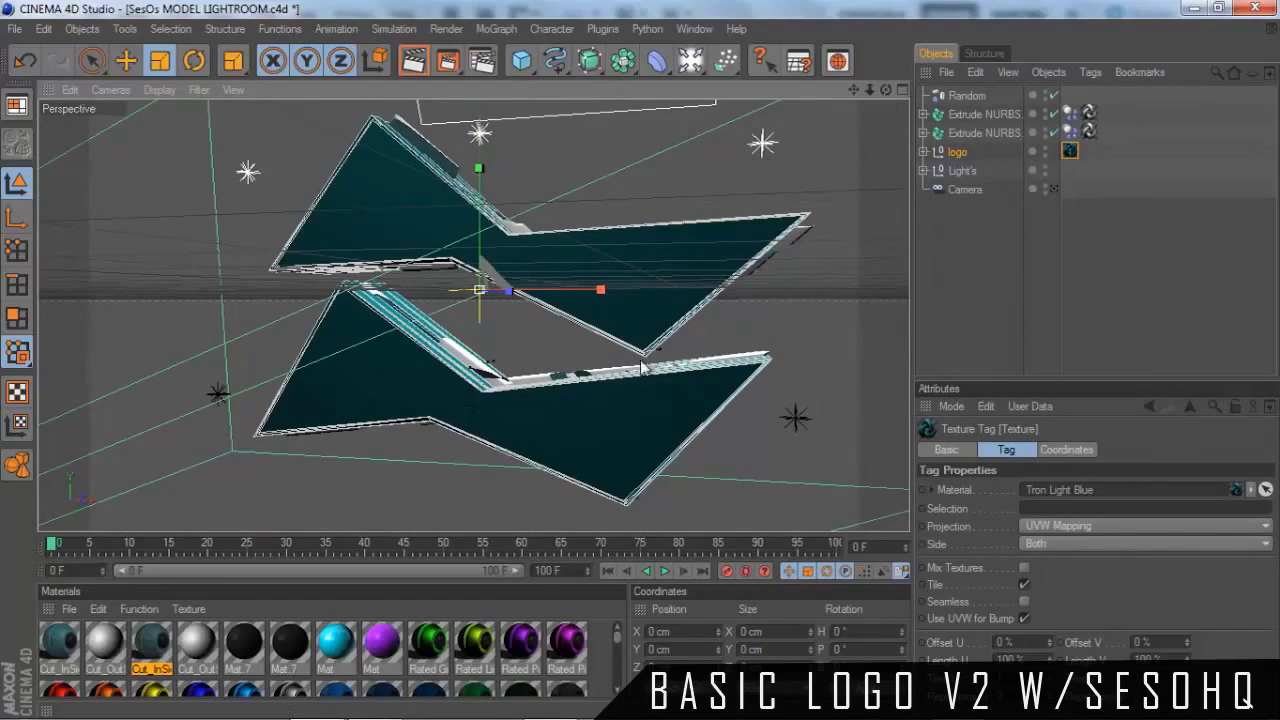
drag(641, 367, 1038, 216)
mouse_move(1276, 572)
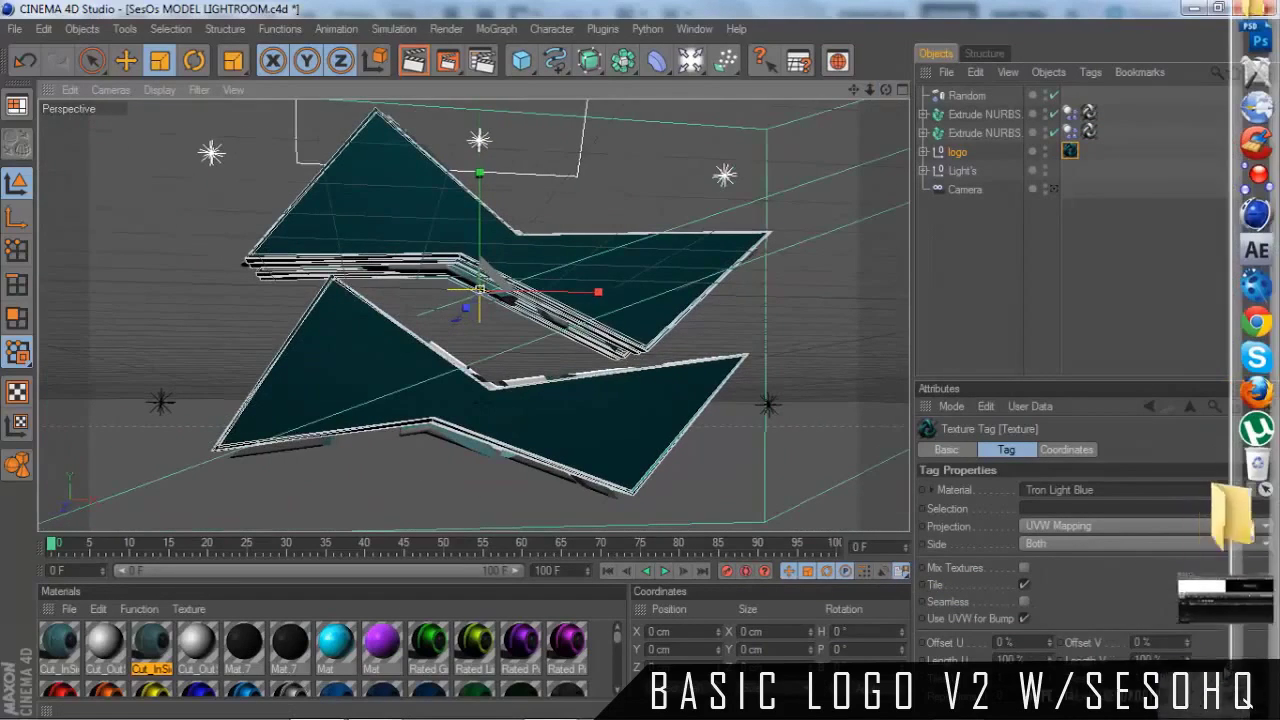
click(1225, 588)
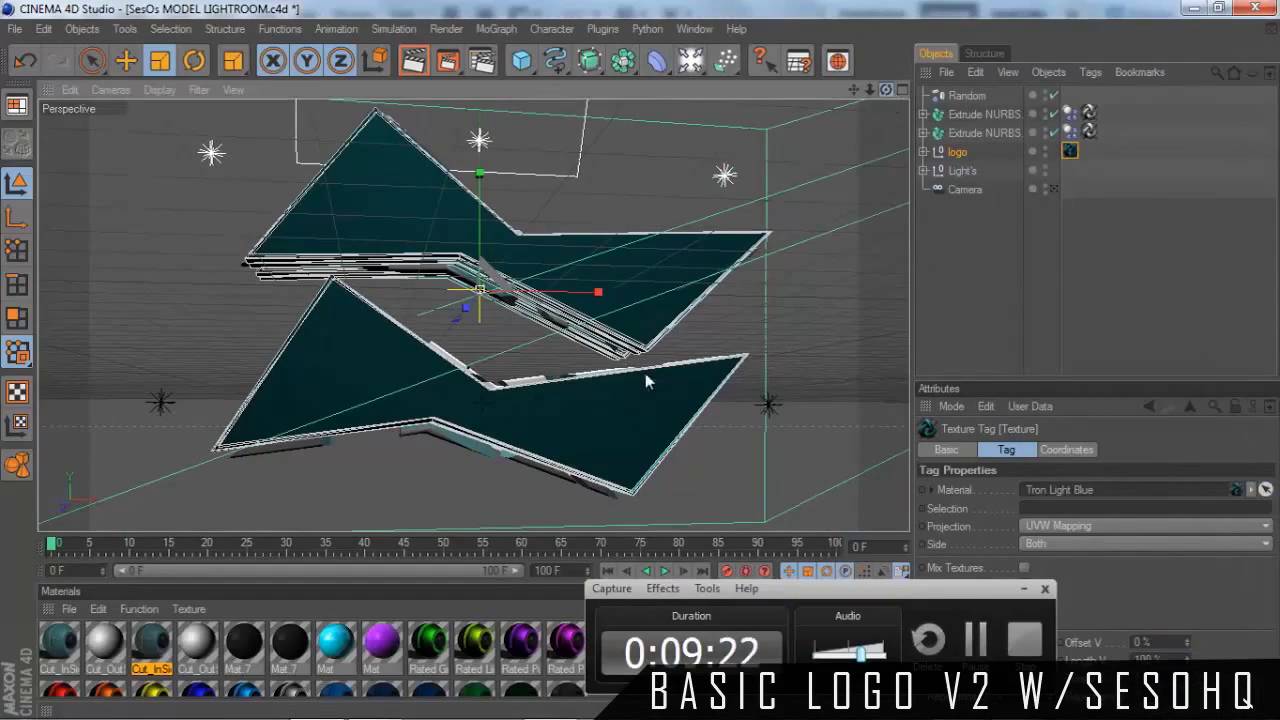
alt+drag(651, 391, 491, 372)
click(1023, 588)
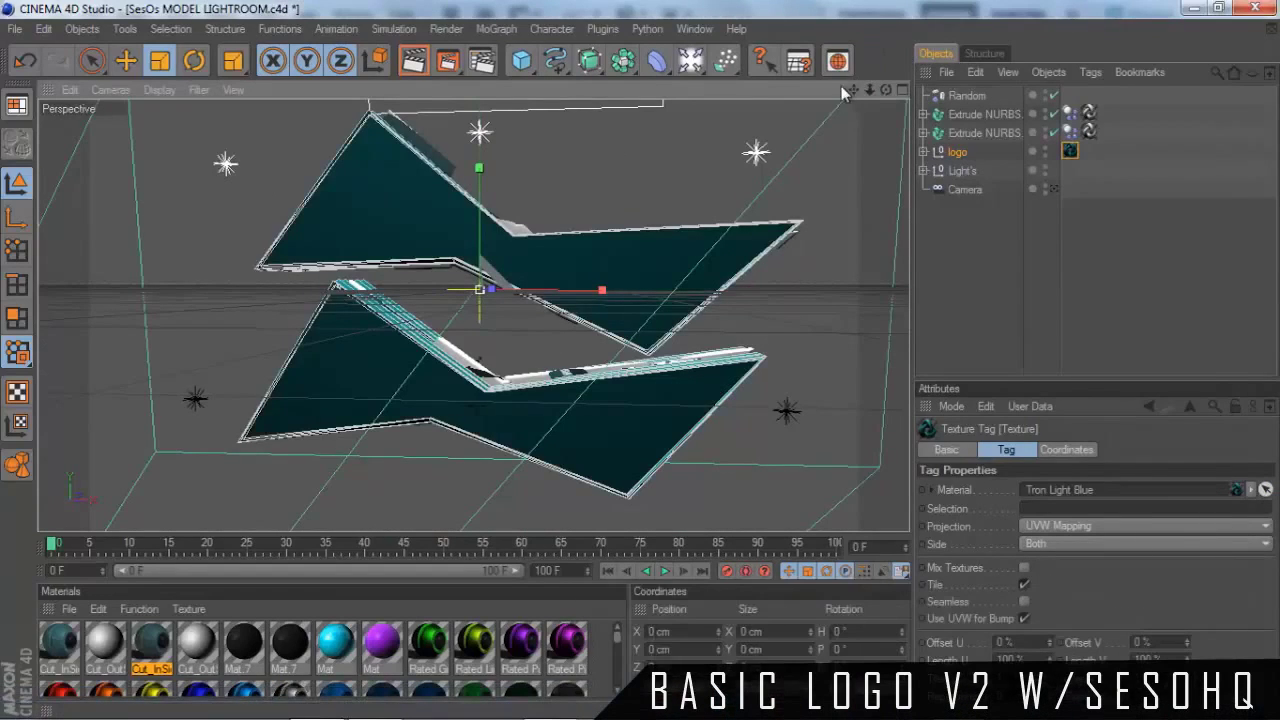
alt+drag(637, 370, 600, 320)
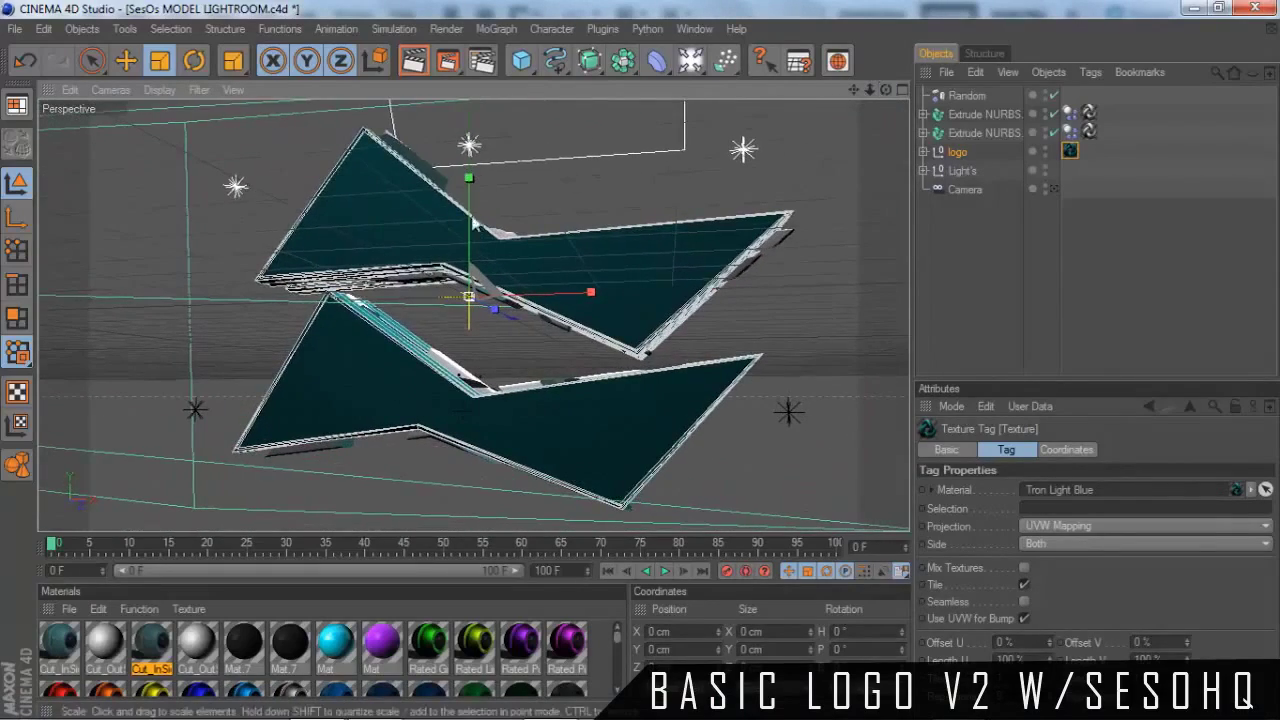
drag(855, 90, 558, 182)
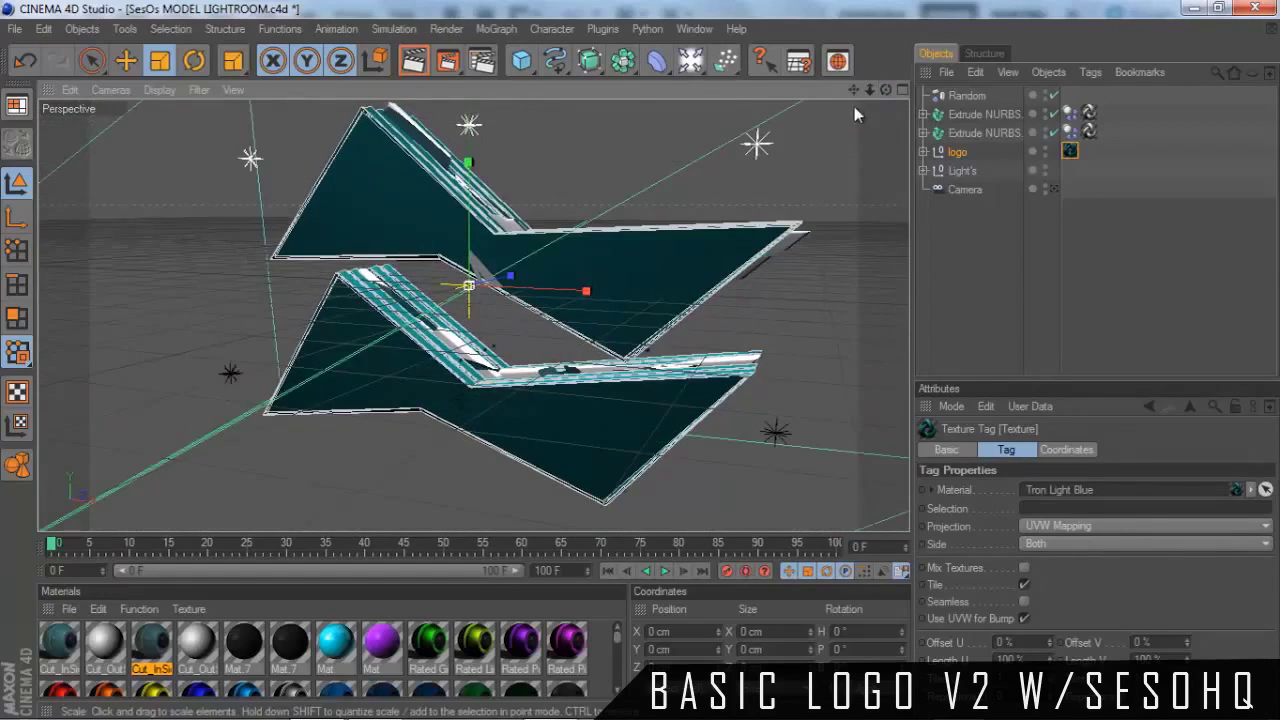
drag(854, 91, 640, 368)
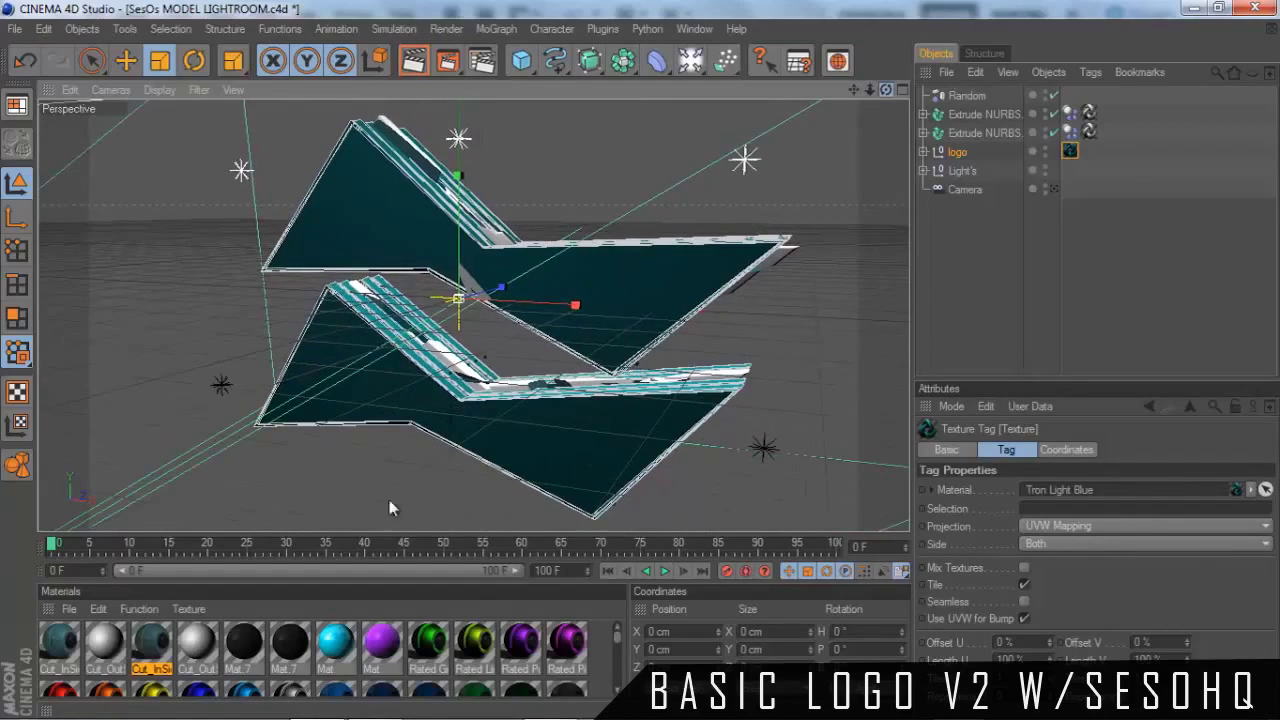
drag(381, 499, 586, 310)
mouse_move(643, 363)
alt+mouse_down()
mouse_move(604, 376)
mouse_move(642, 352)
alt+mouse_up()
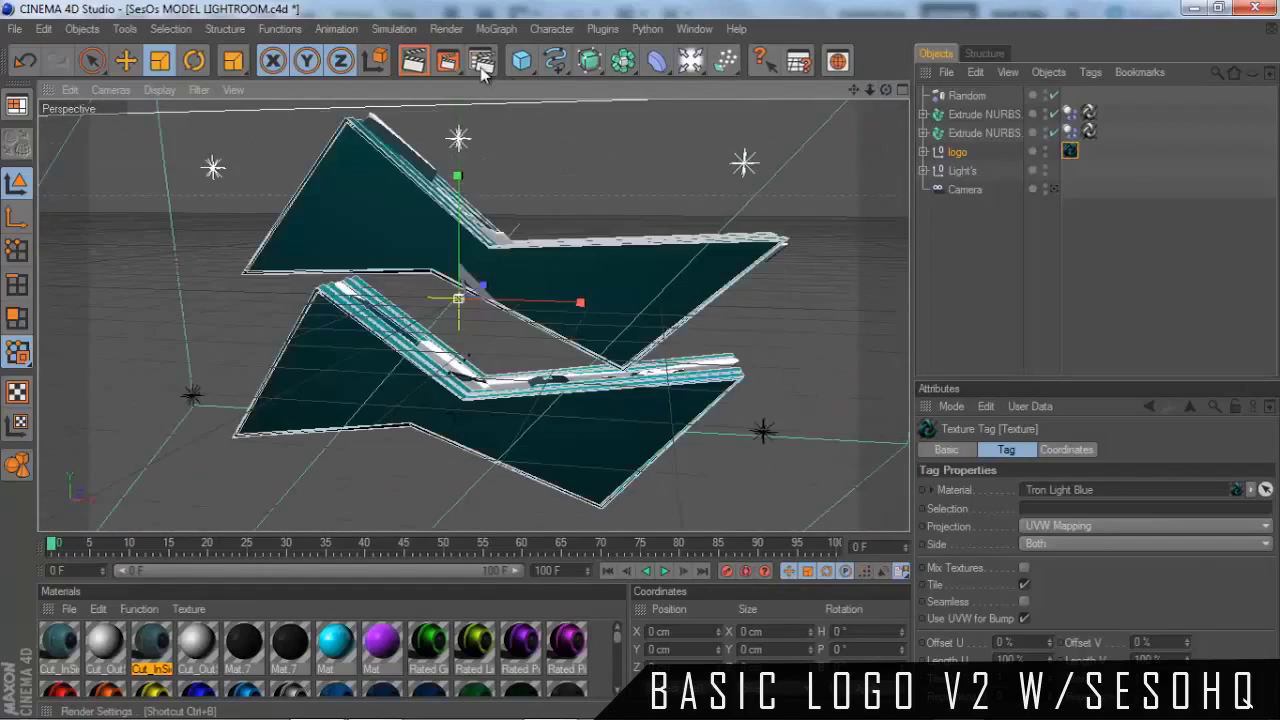
Review the output resolution and frame range options in the render settings
click(481, 62)
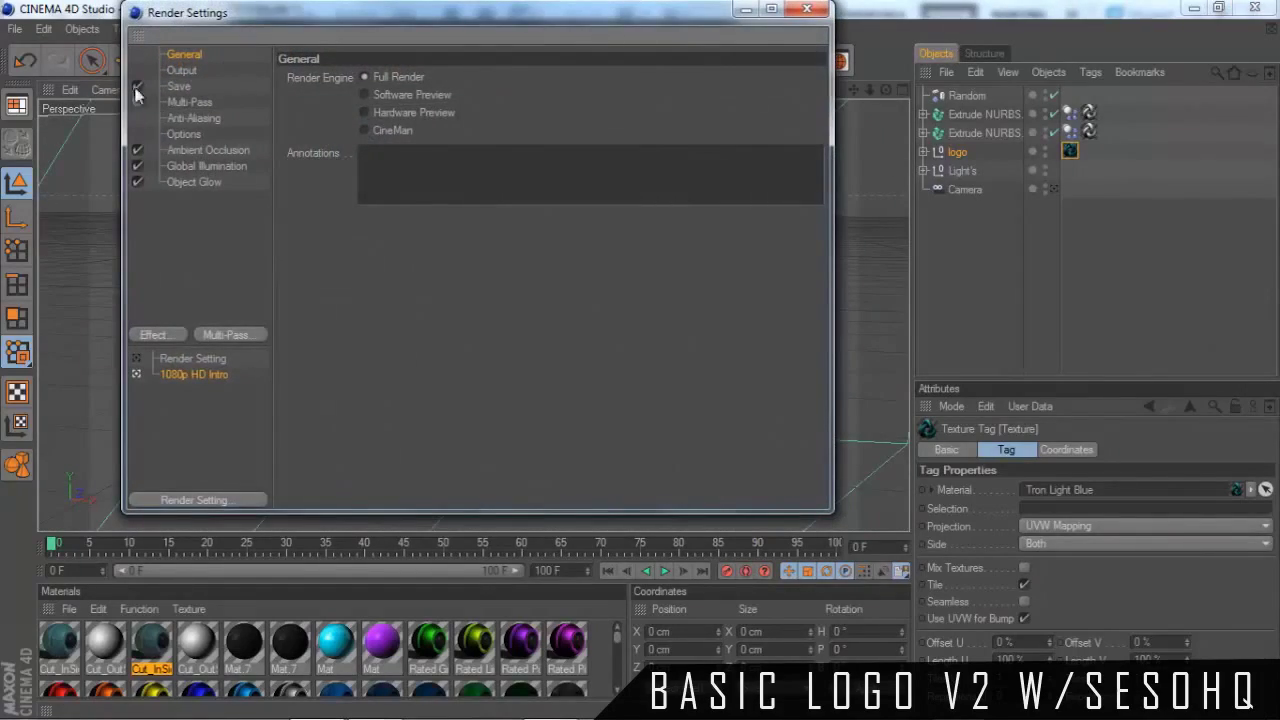
click(182, 71)
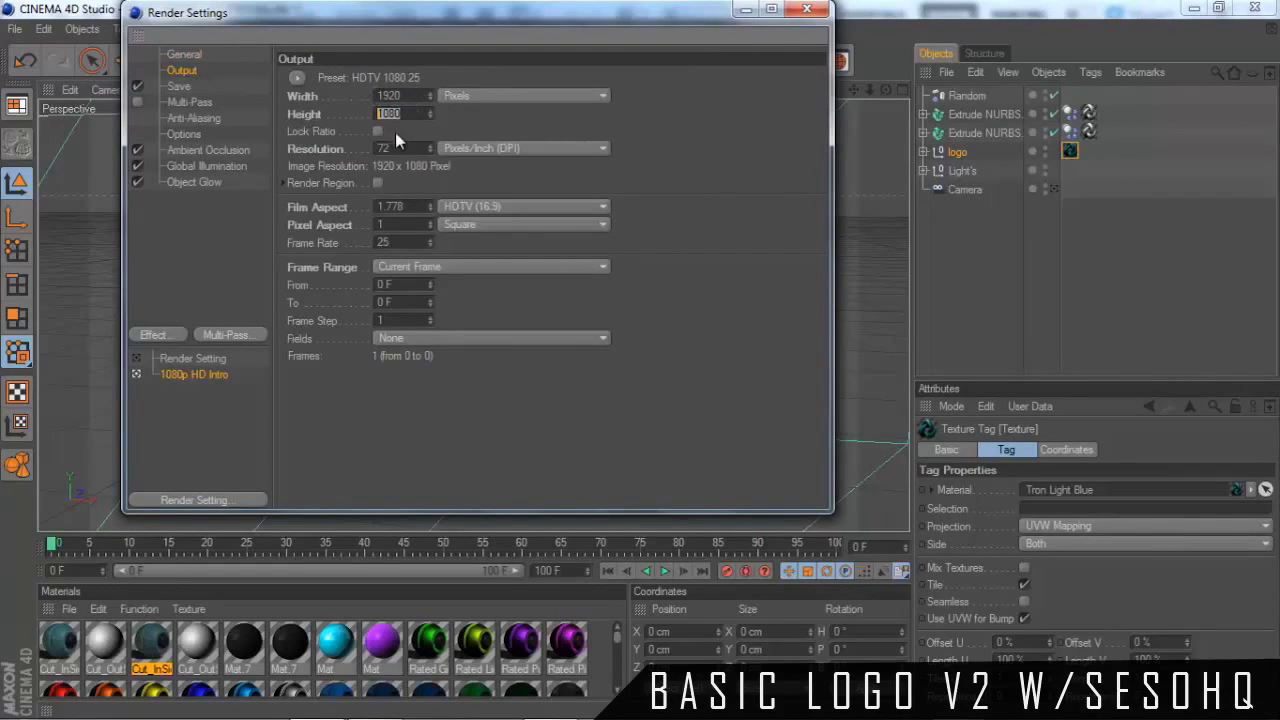
click(408, 268)
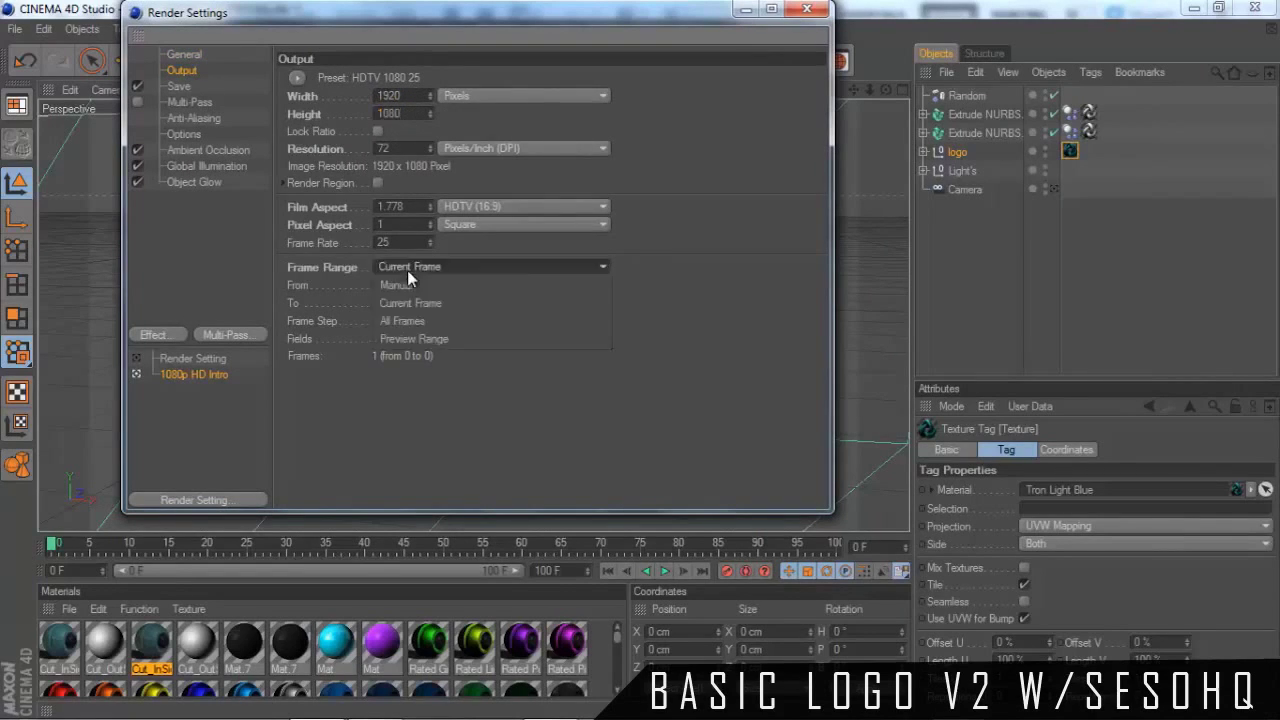
click(408, 285)
Set the render to save as a PNG on the Desktop with the file name tuturiLV2
click(178, 86)
click(429, 130)
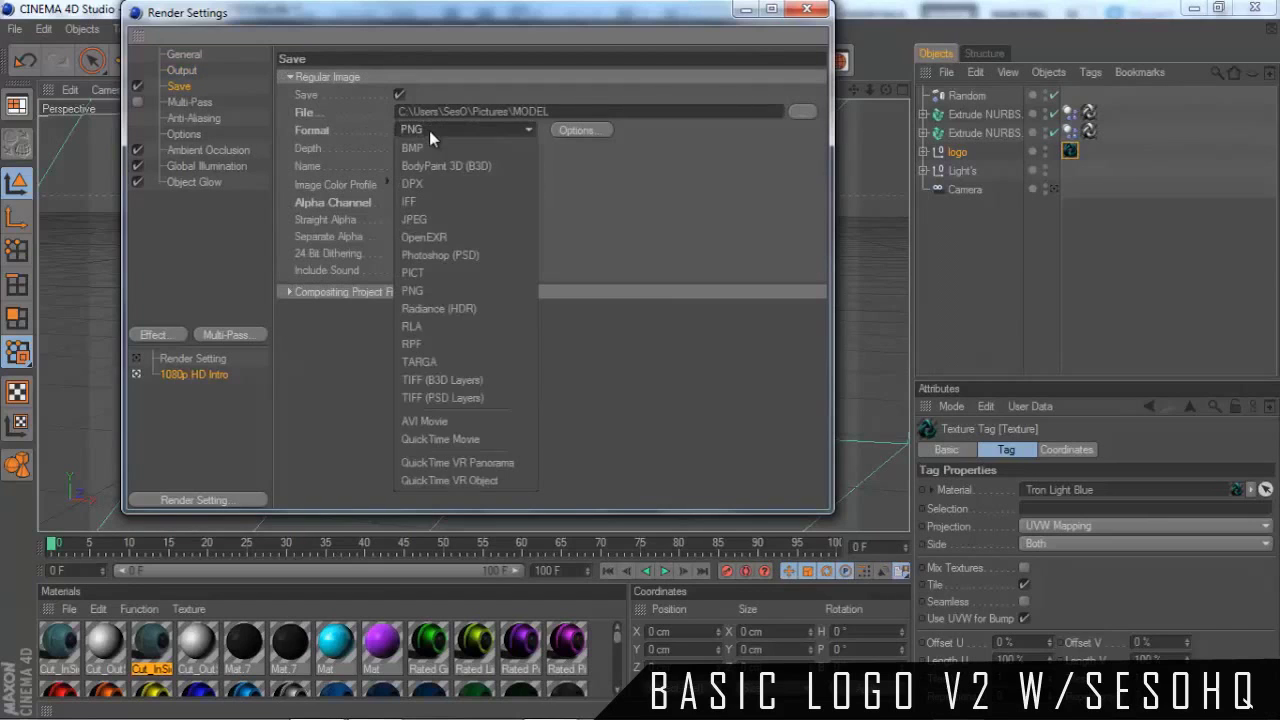
click(497, 150)
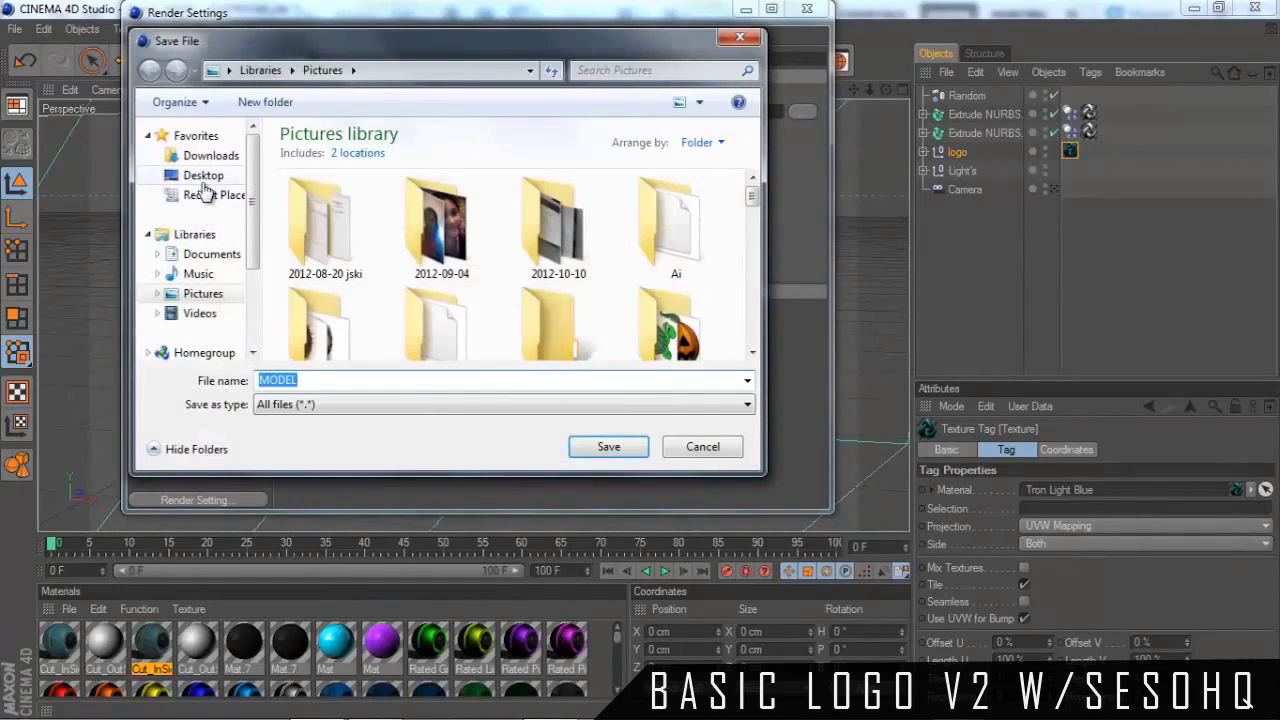
click(203, 175)
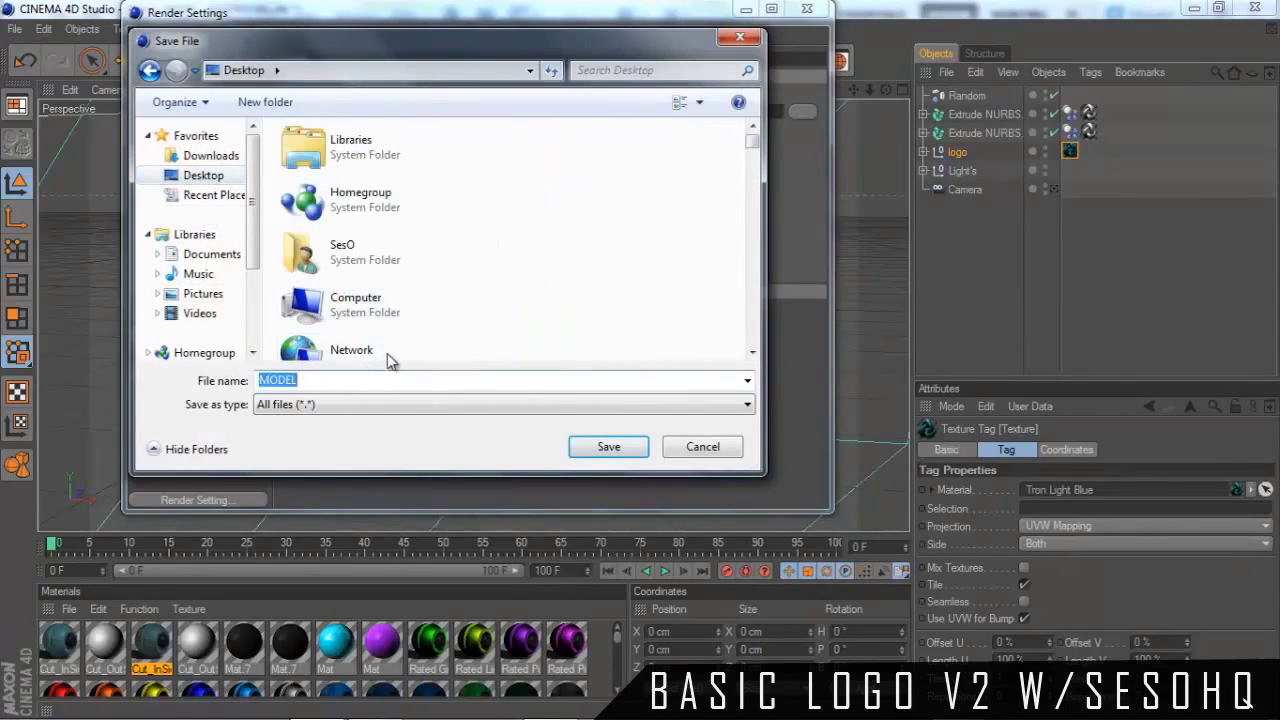
text(tutur)
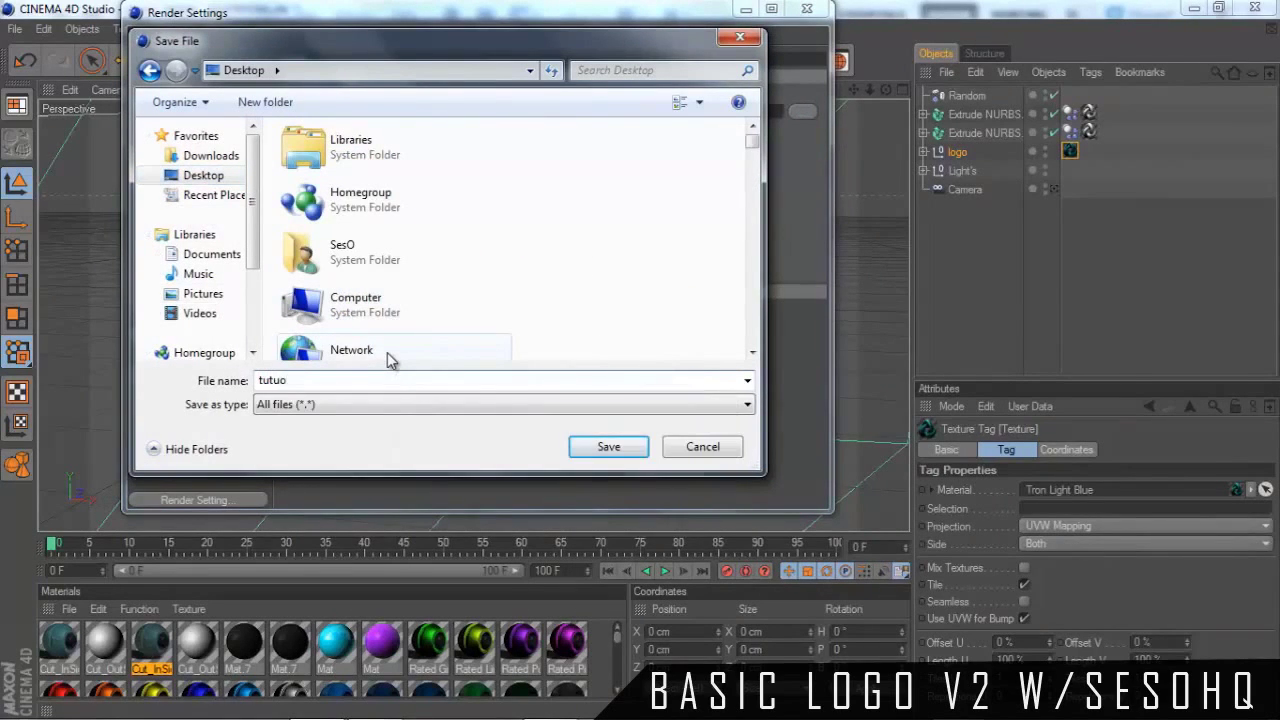
text(iLV2)
key(Return)
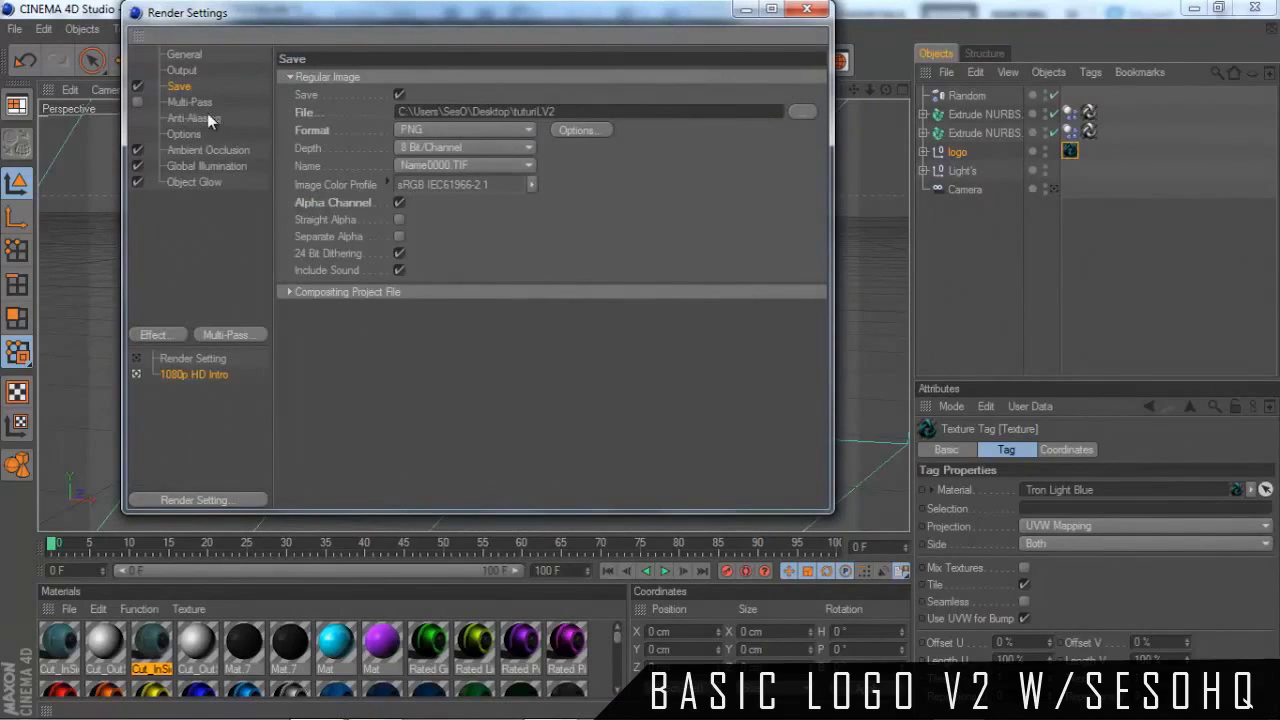
Review the Ambient Occlusion, Global Illumination and Object Glow render settings and close the settings
click(185, 152)
click(188, 167)
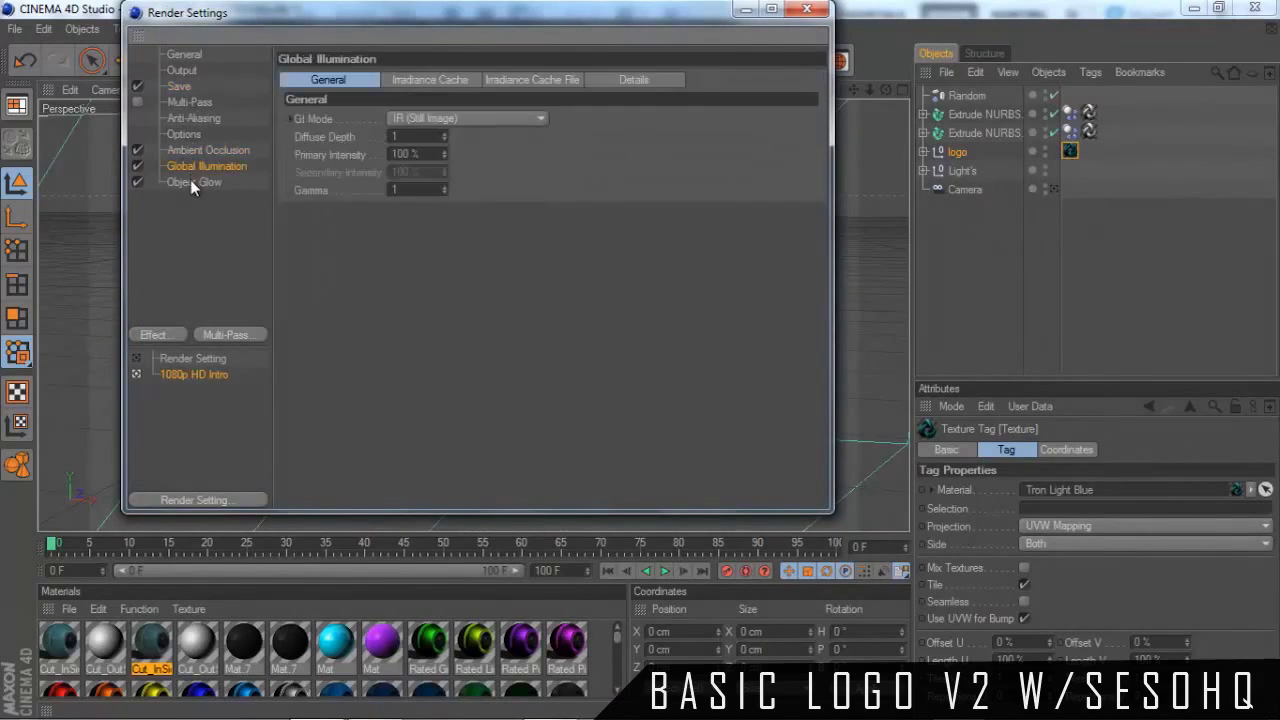
click(190, 181)
click(189, 167)
click(189, 152)
click(190, 181)
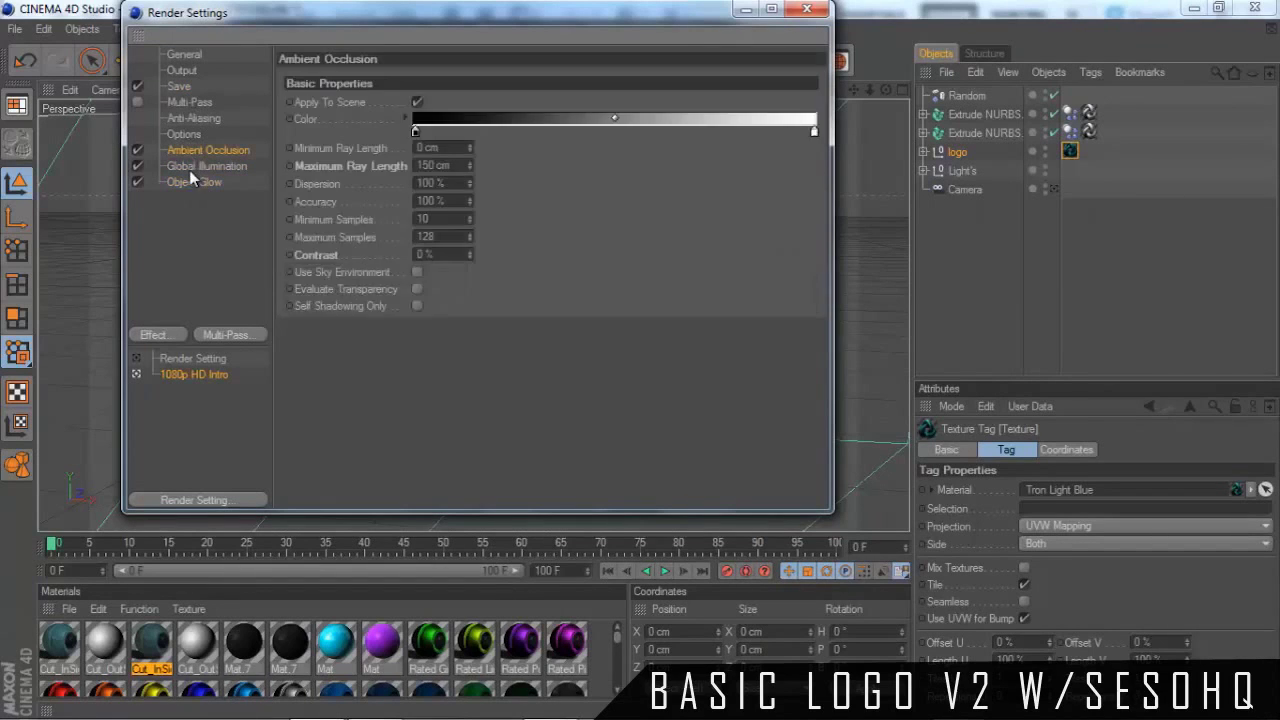
click(189, 167)
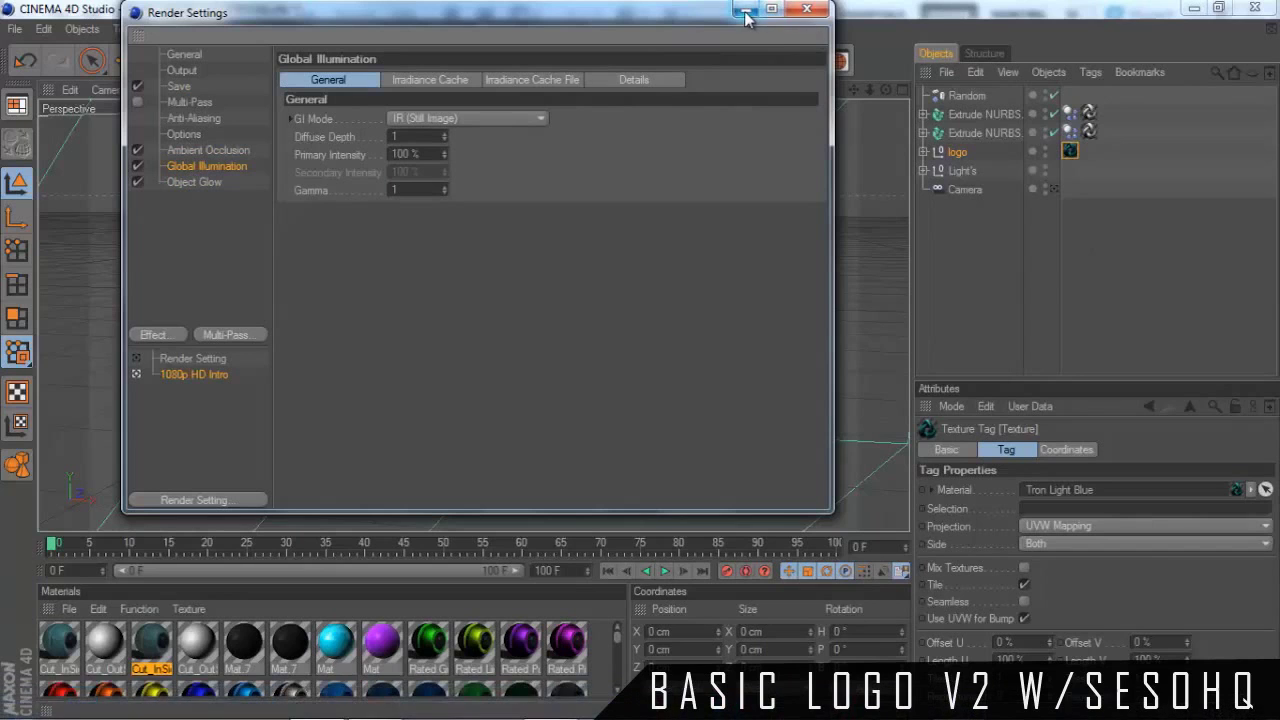
drag(718, 19, 752, 38)
click(226, 177)
click(226, 203)
click(226, 190)
click(228, 172)
drag(730, 38, 712, 59)
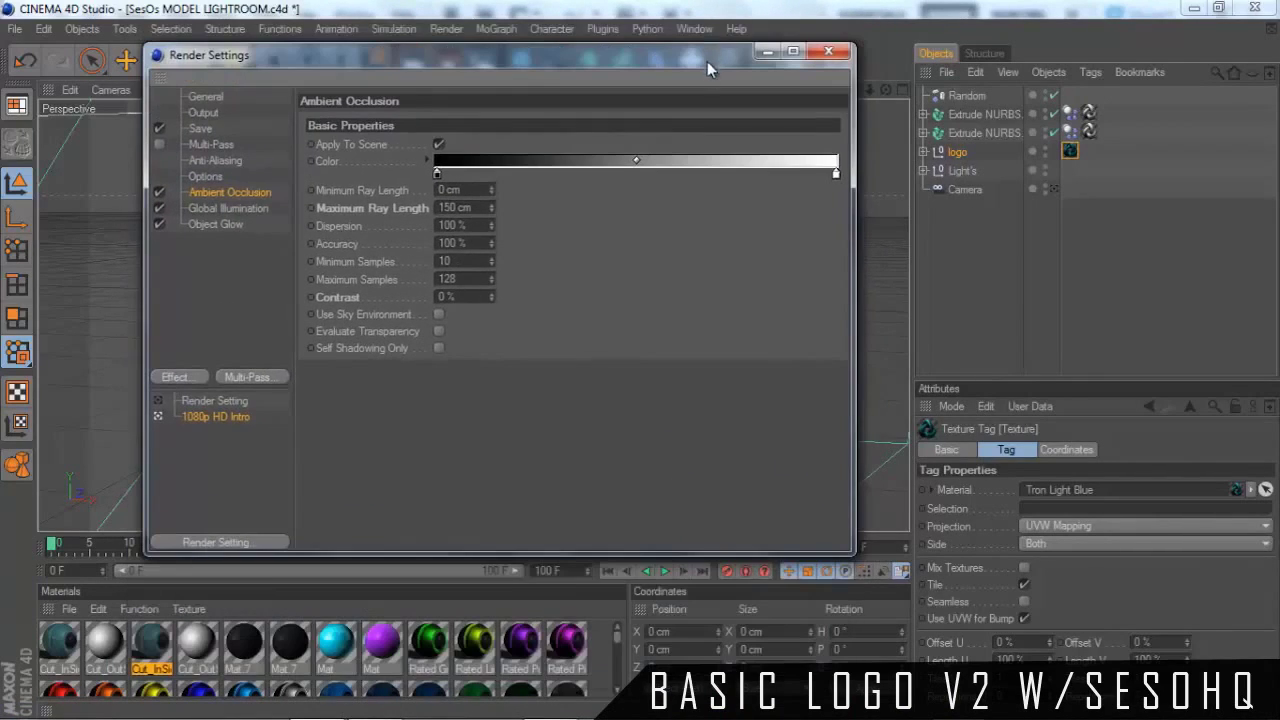
click(827, 51)
mouse_move(644, 370)
alt+mouse_down()
mouse_move(633, 405)
mouse_move(640, 361)
alt+mouse_up()
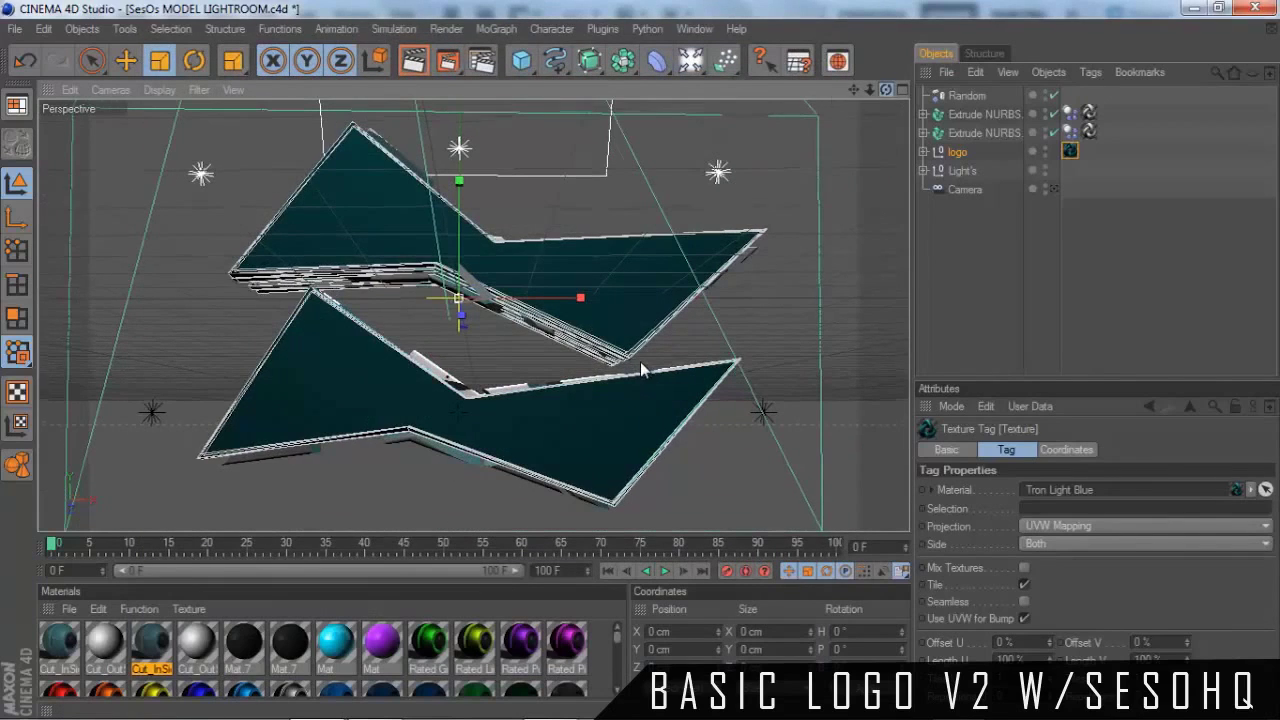
click(449, 62)
click(805, 12)
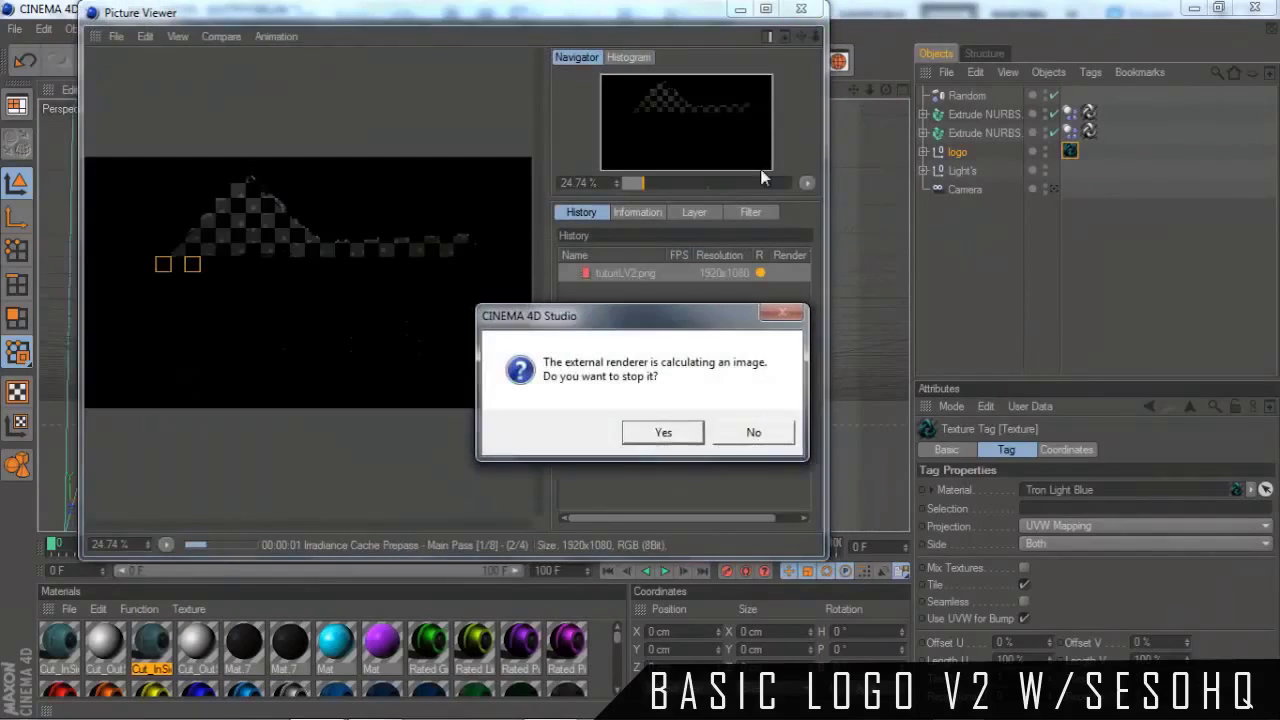
click(663, 431)
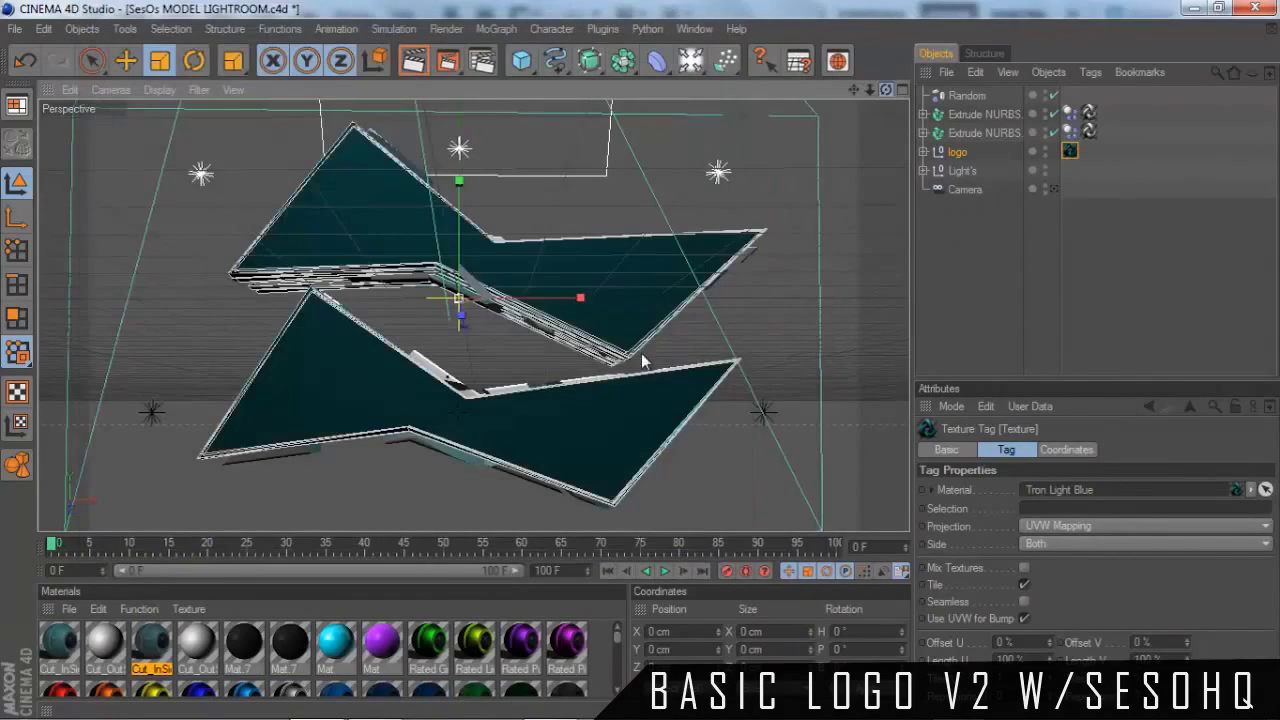
Orbit the view to the final logo angle and render it in the Picture Viewer
alt+drag(643, 348, 643, 368)
click(447, 61)
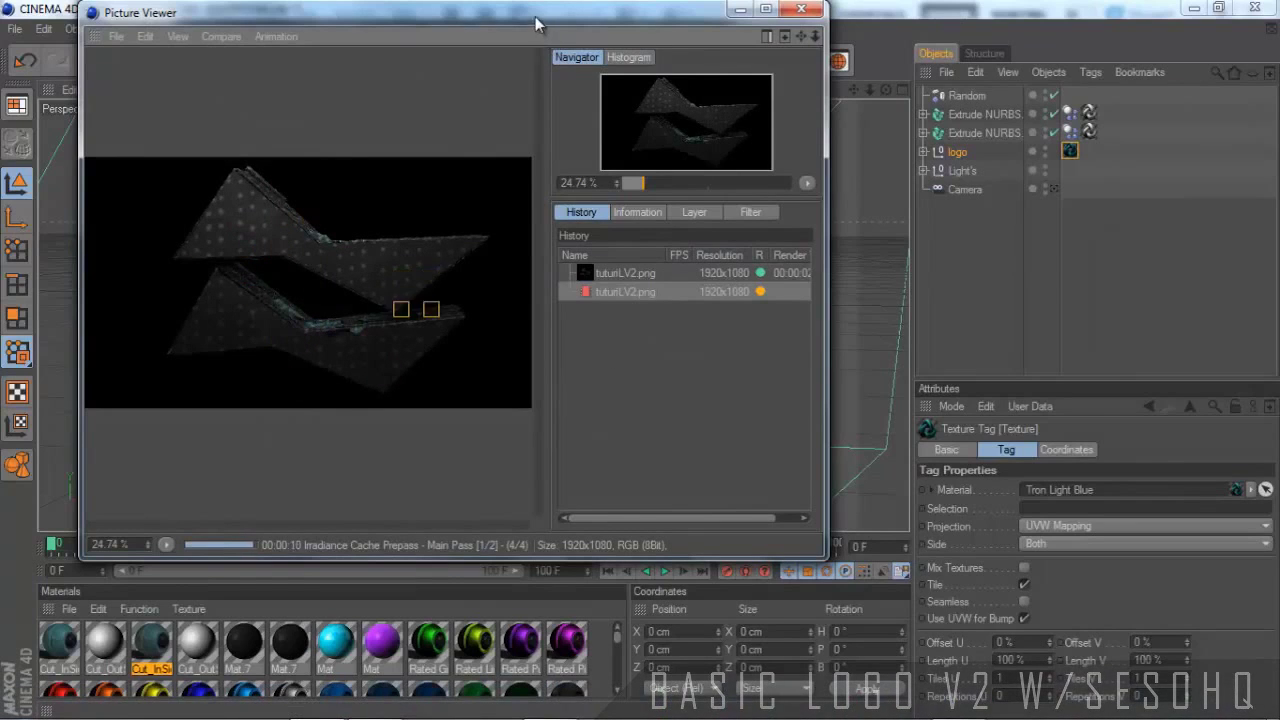
drag(535, 16, 630, 68)
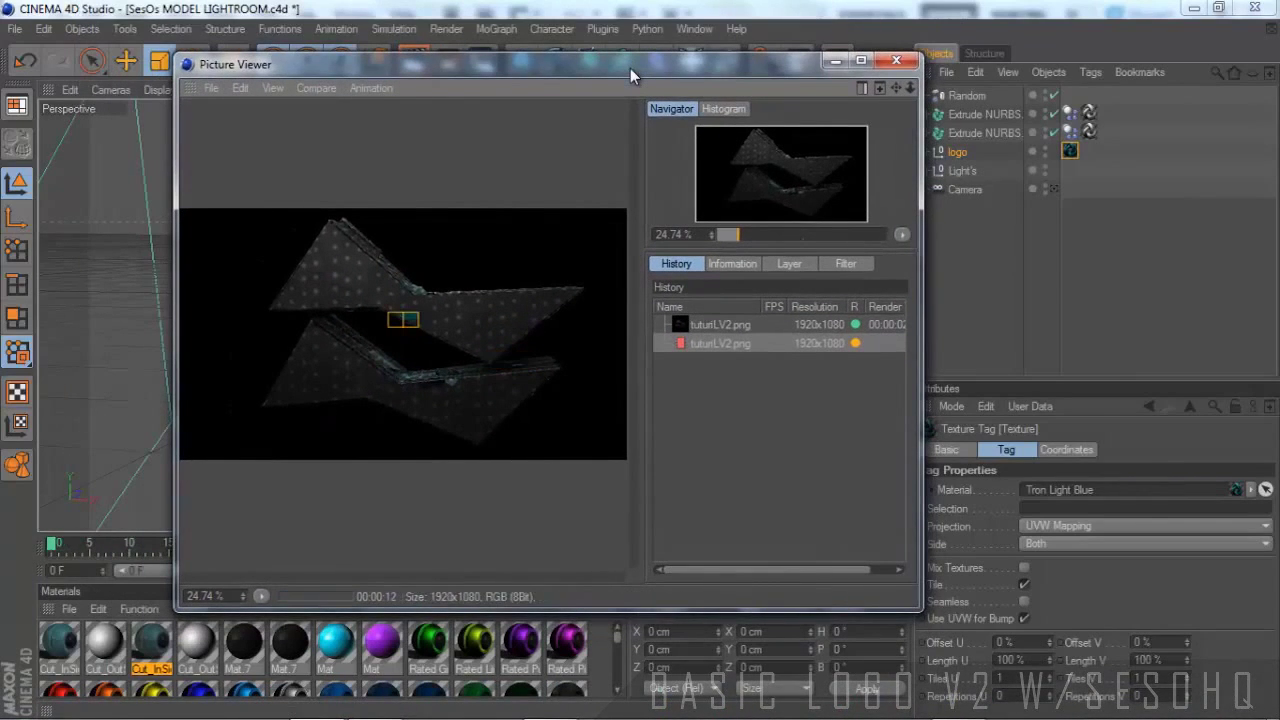